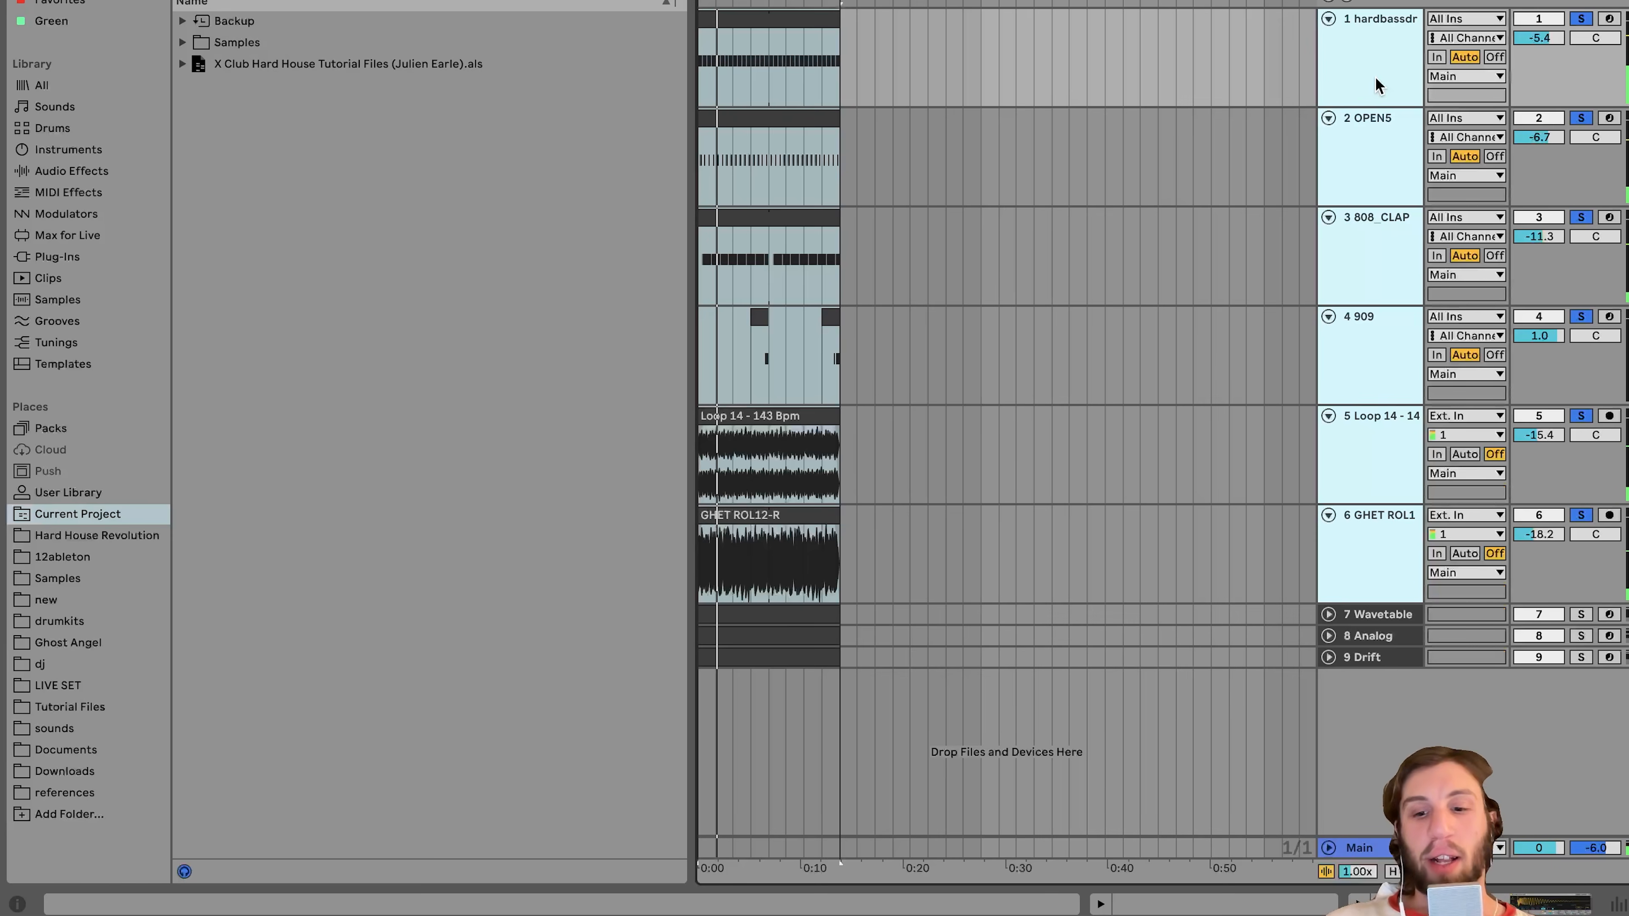
- Audition the Wavetable and Drift tracks one after the other alongside the soloed drum and loop tracks
left_click(1580, 615)
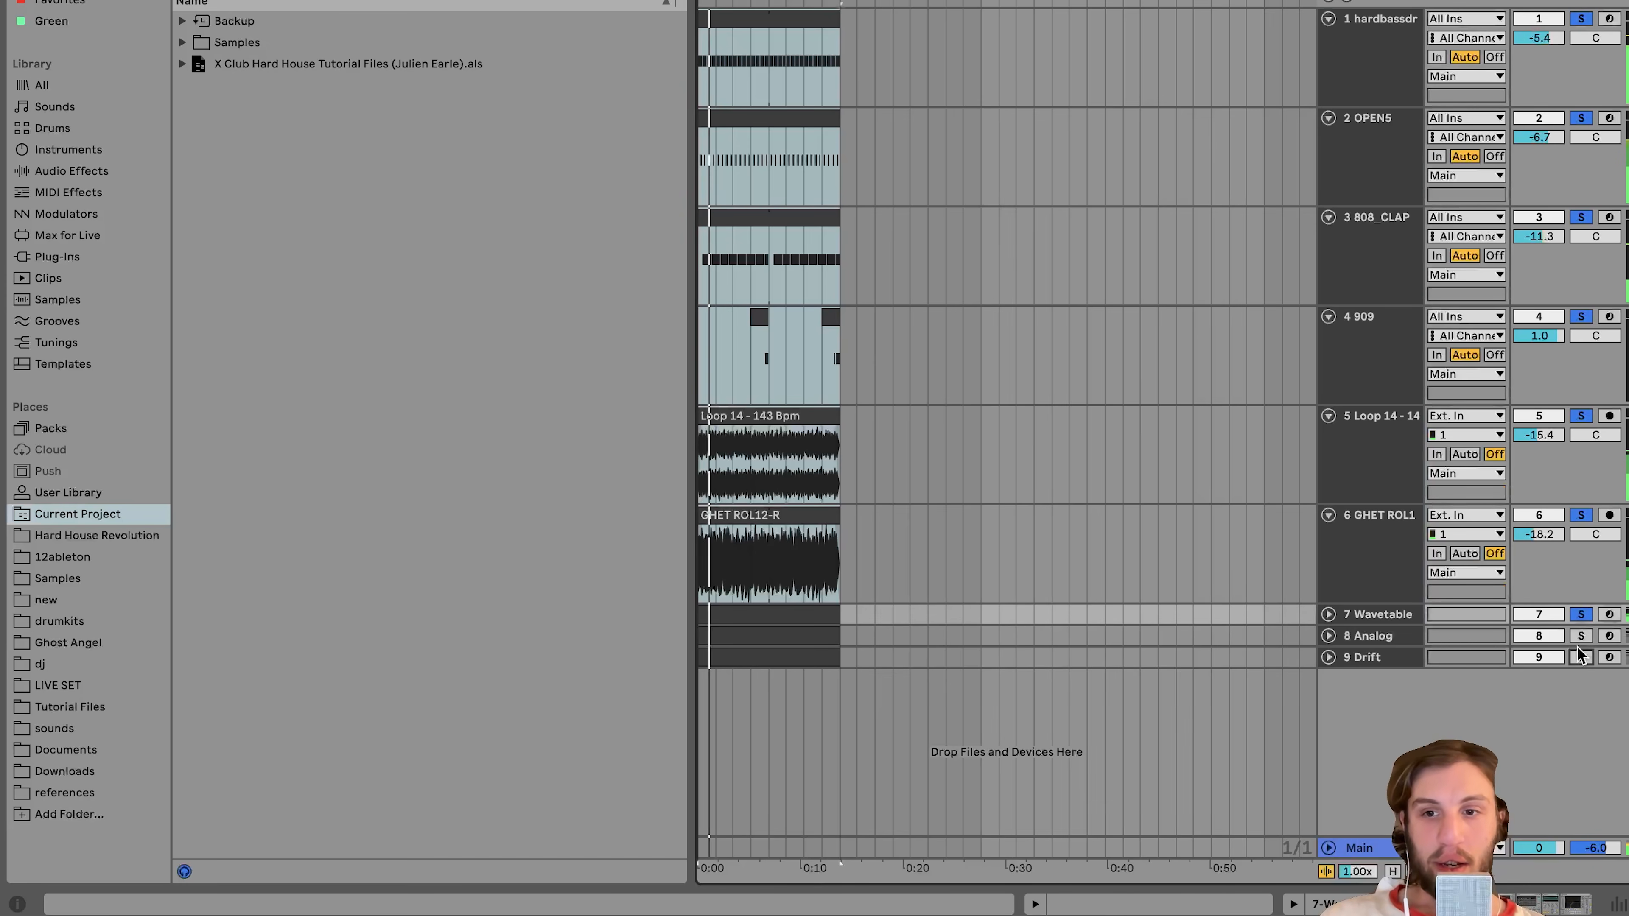
left_click(1581, 657)
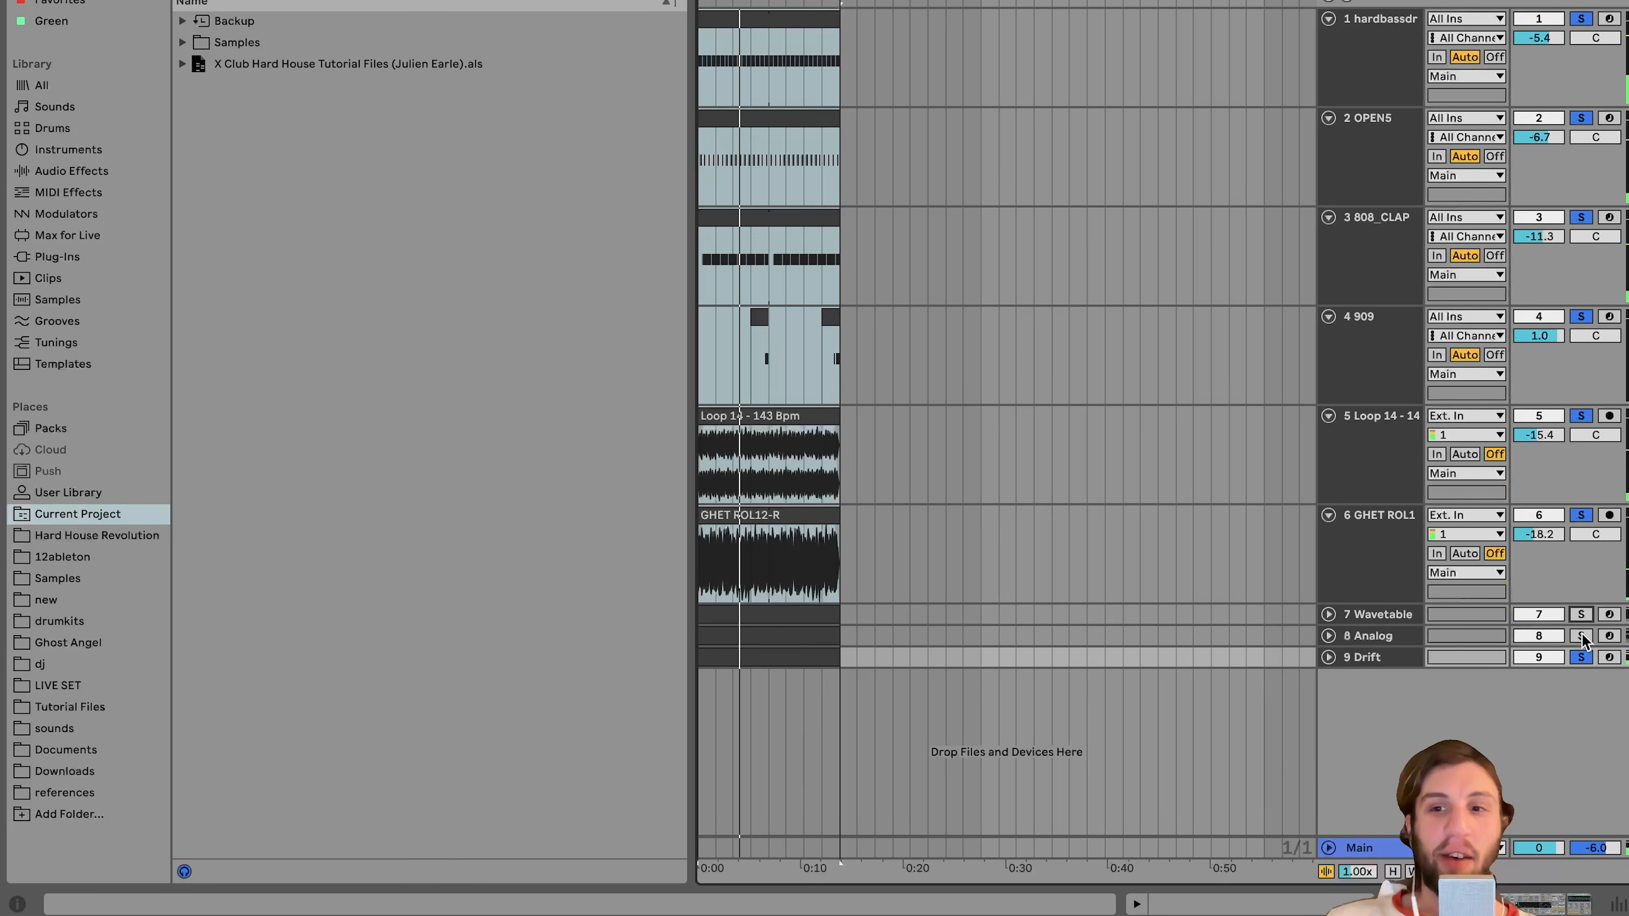
left_click(1581, 657)
- Solo only the hardbassdr kick track and display its sampler's Controls page
left_click(1382, 555)
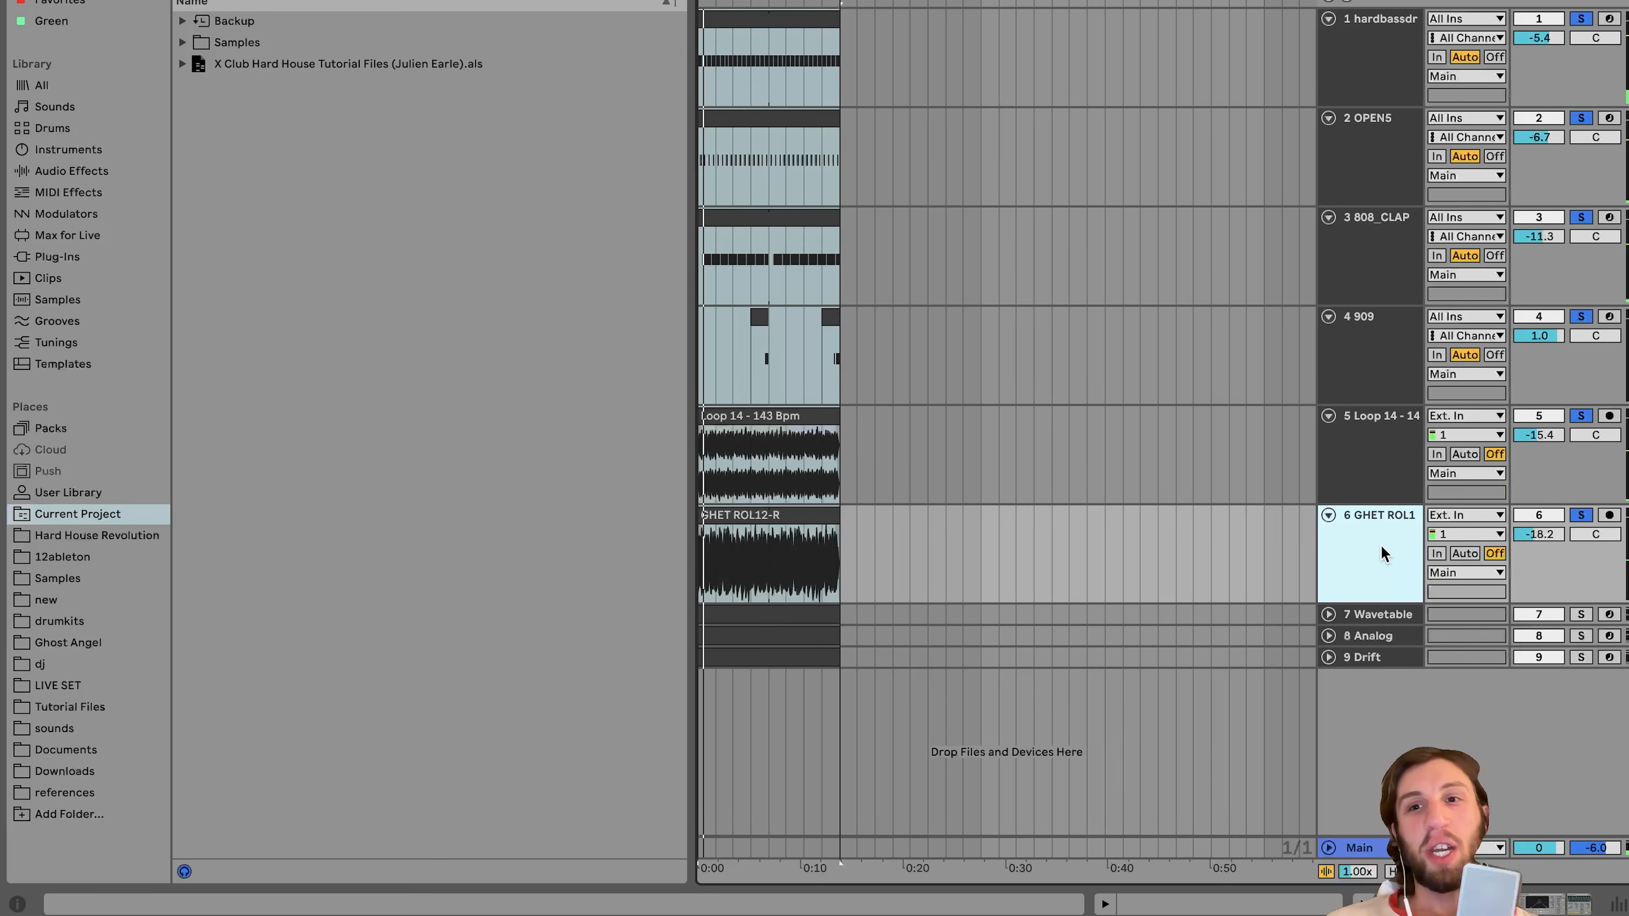
double_click(1397, 63)
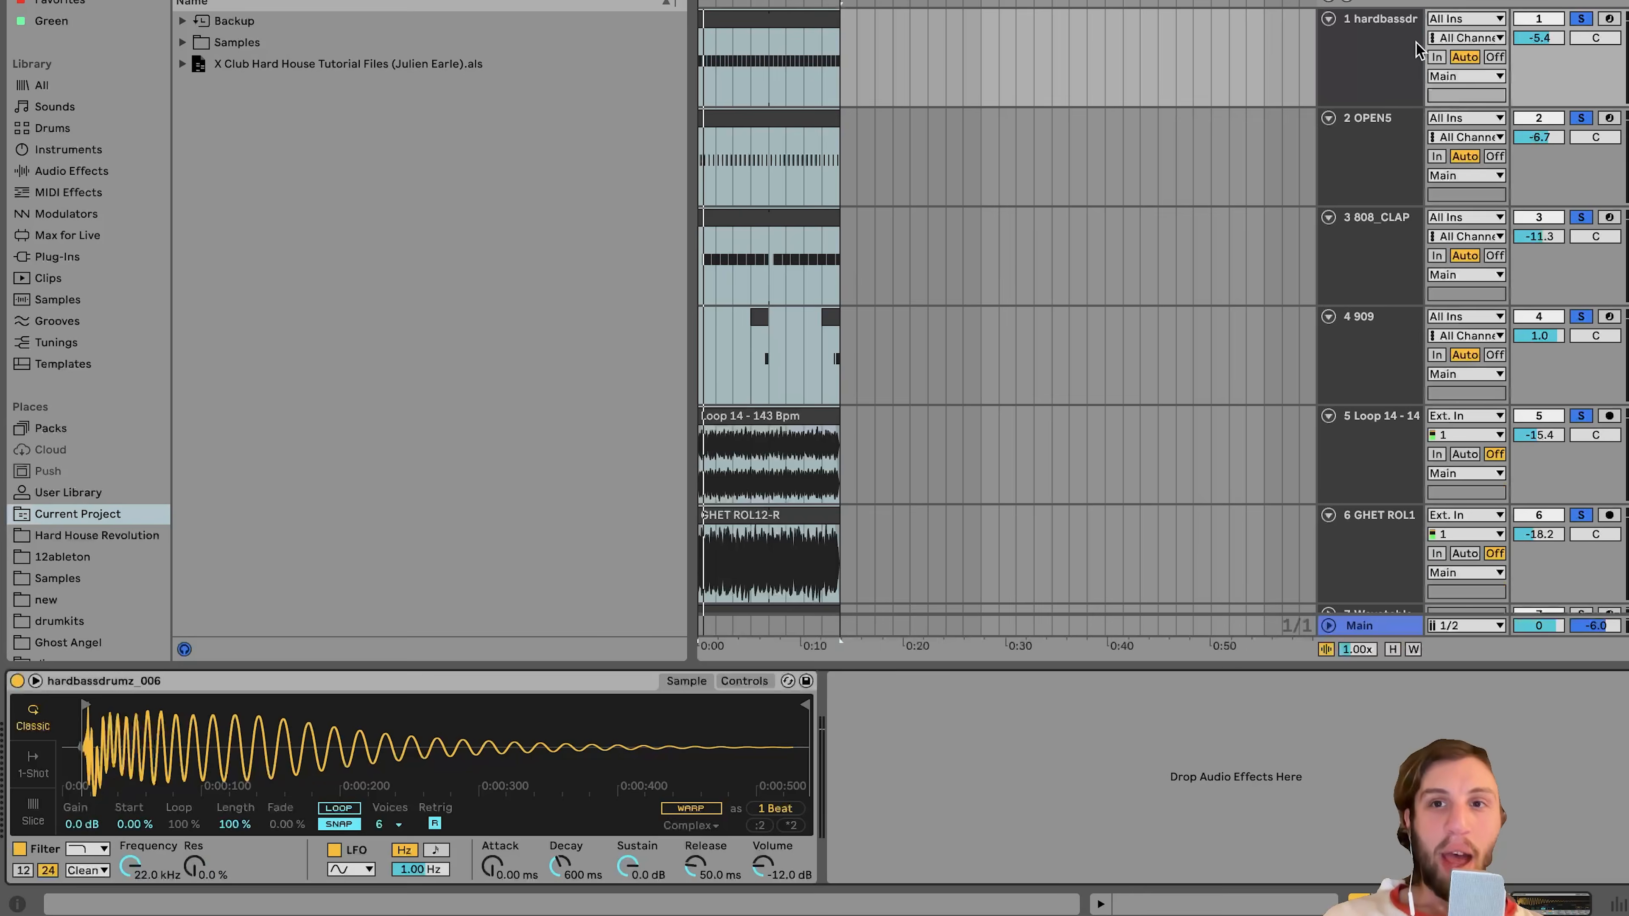
left_click(1576, 21)
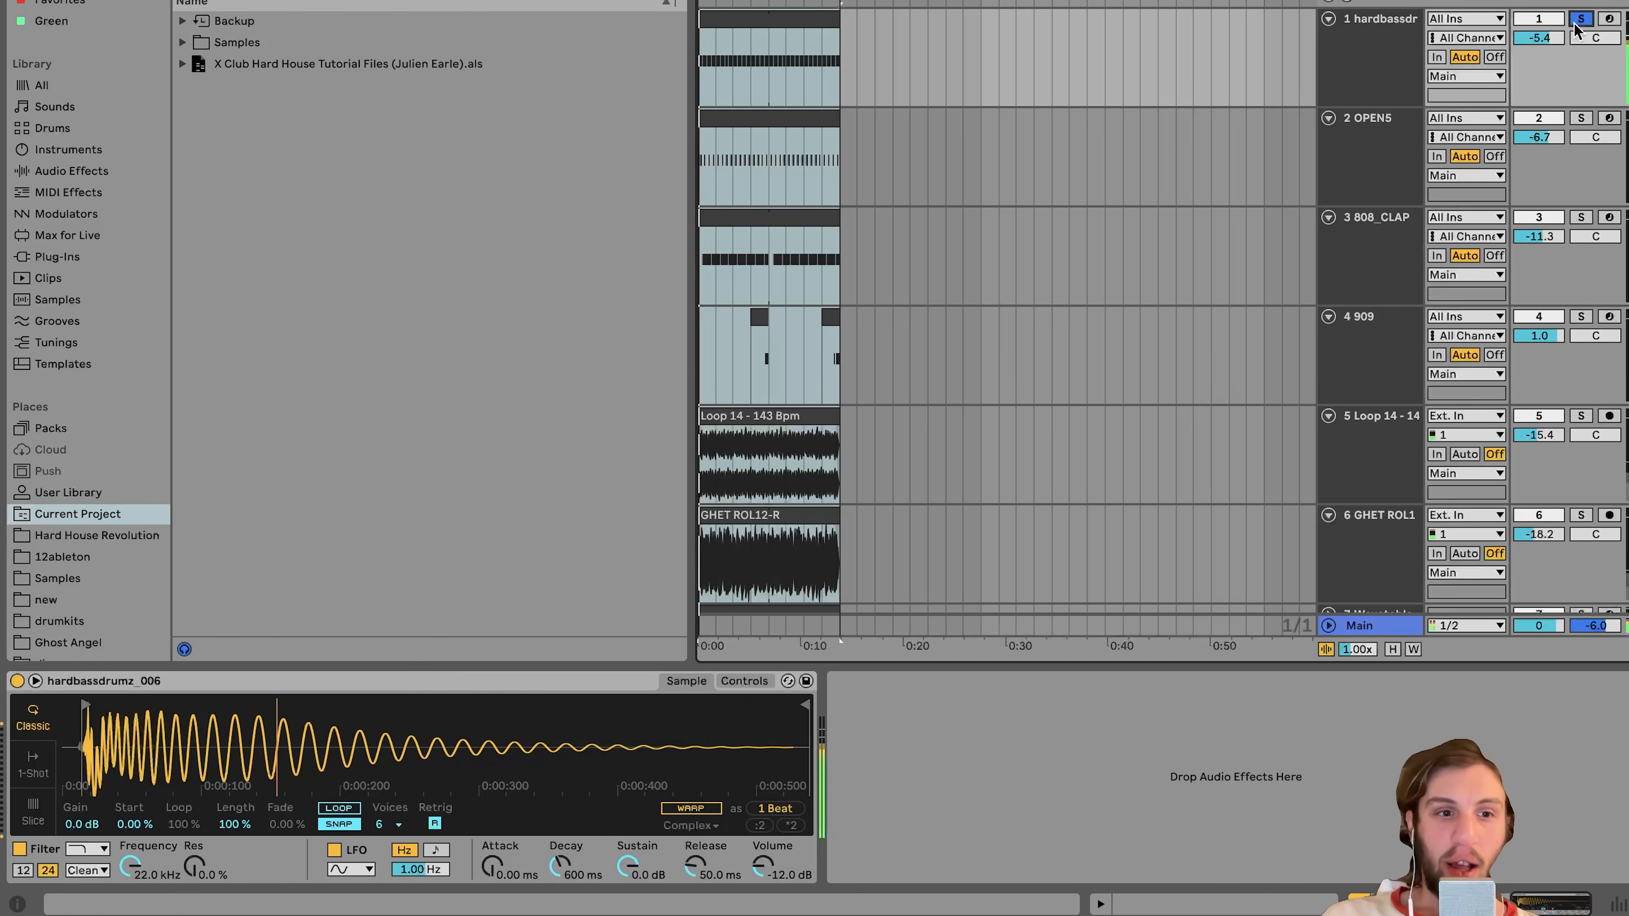
left_click(744, 680)
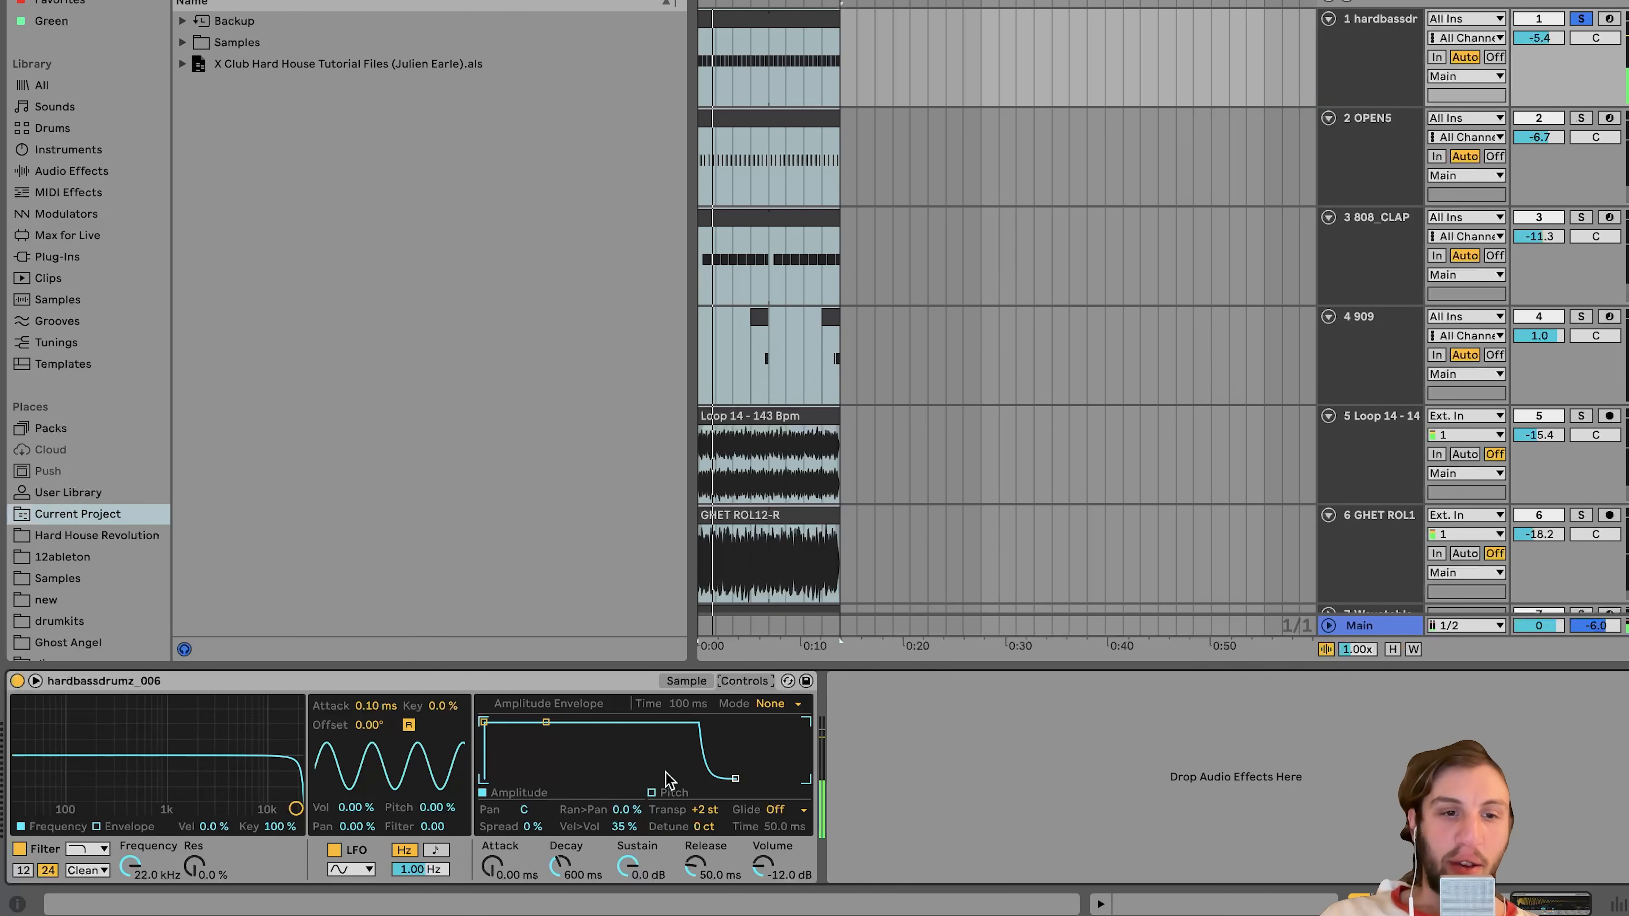
- Solo the Drift track to view its devices, and return to the soloed kick to check its transposition and play it
scroll(1064, 506, "down", 3)
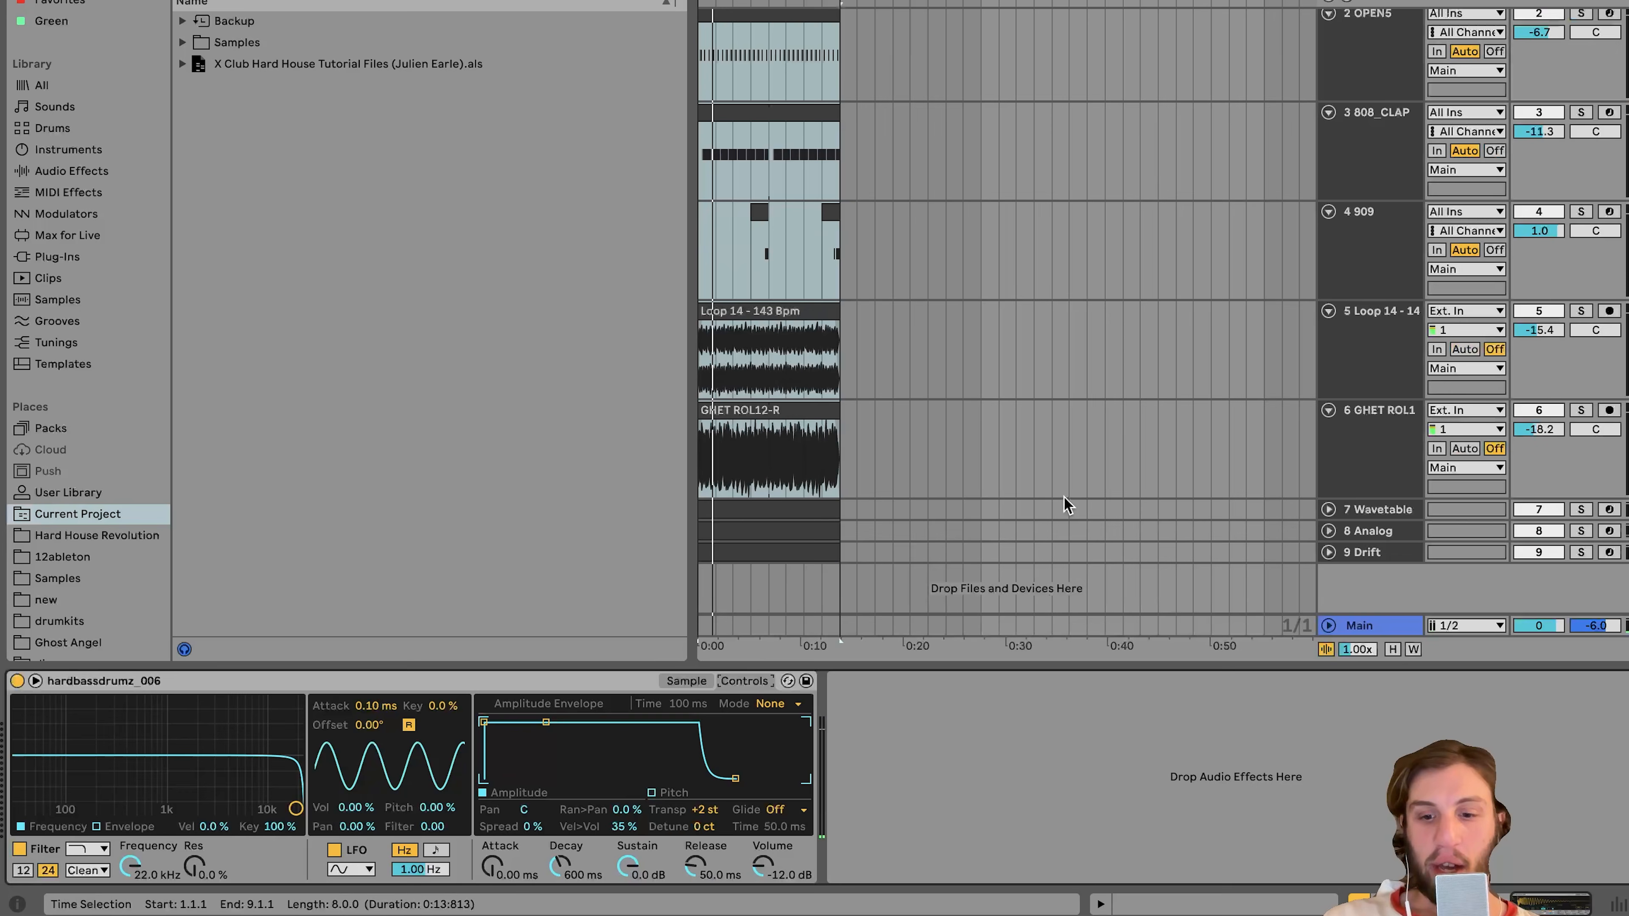
left_click(1574, 552)
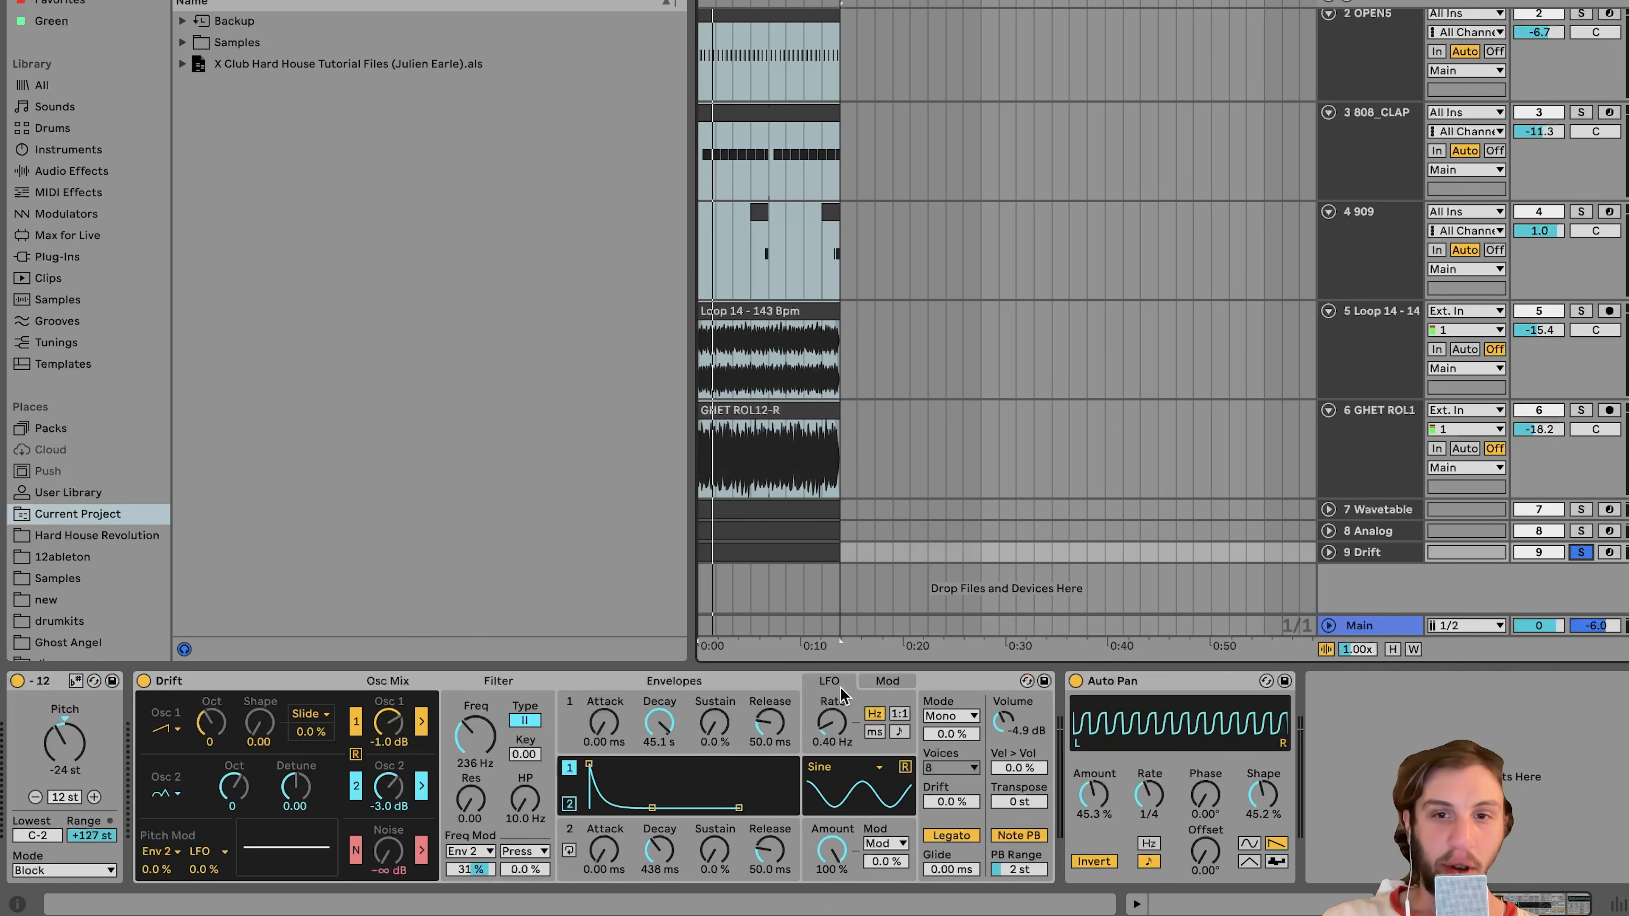
scroll(1378, 109, "up", 3)
left_click(1363, 54)
left_click(703, 810)
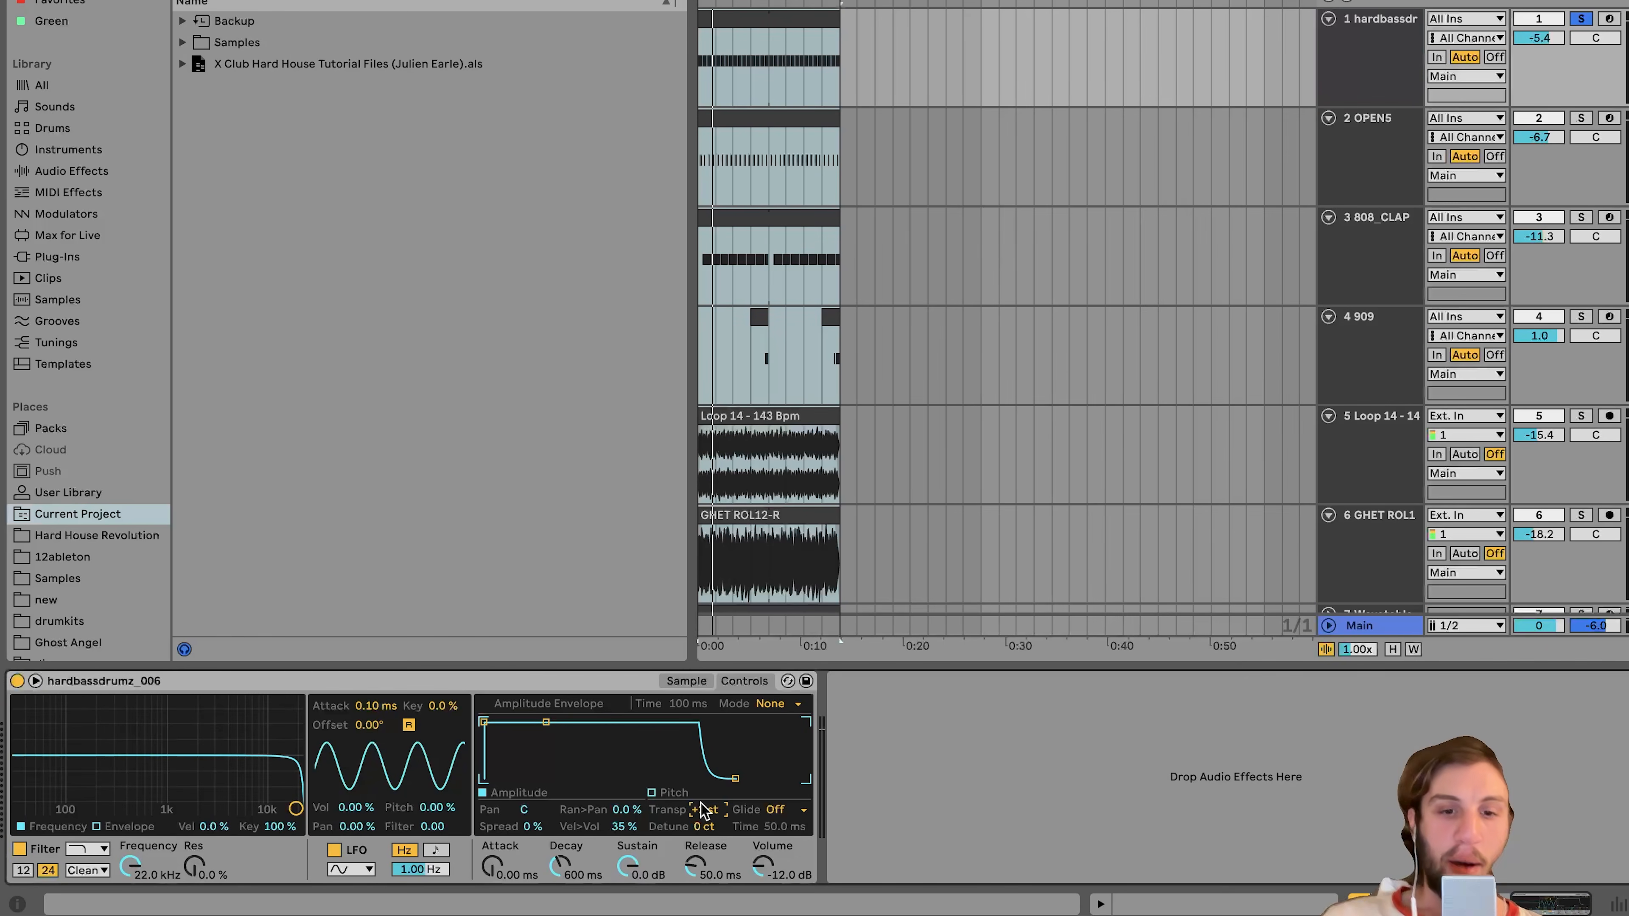
key("space")
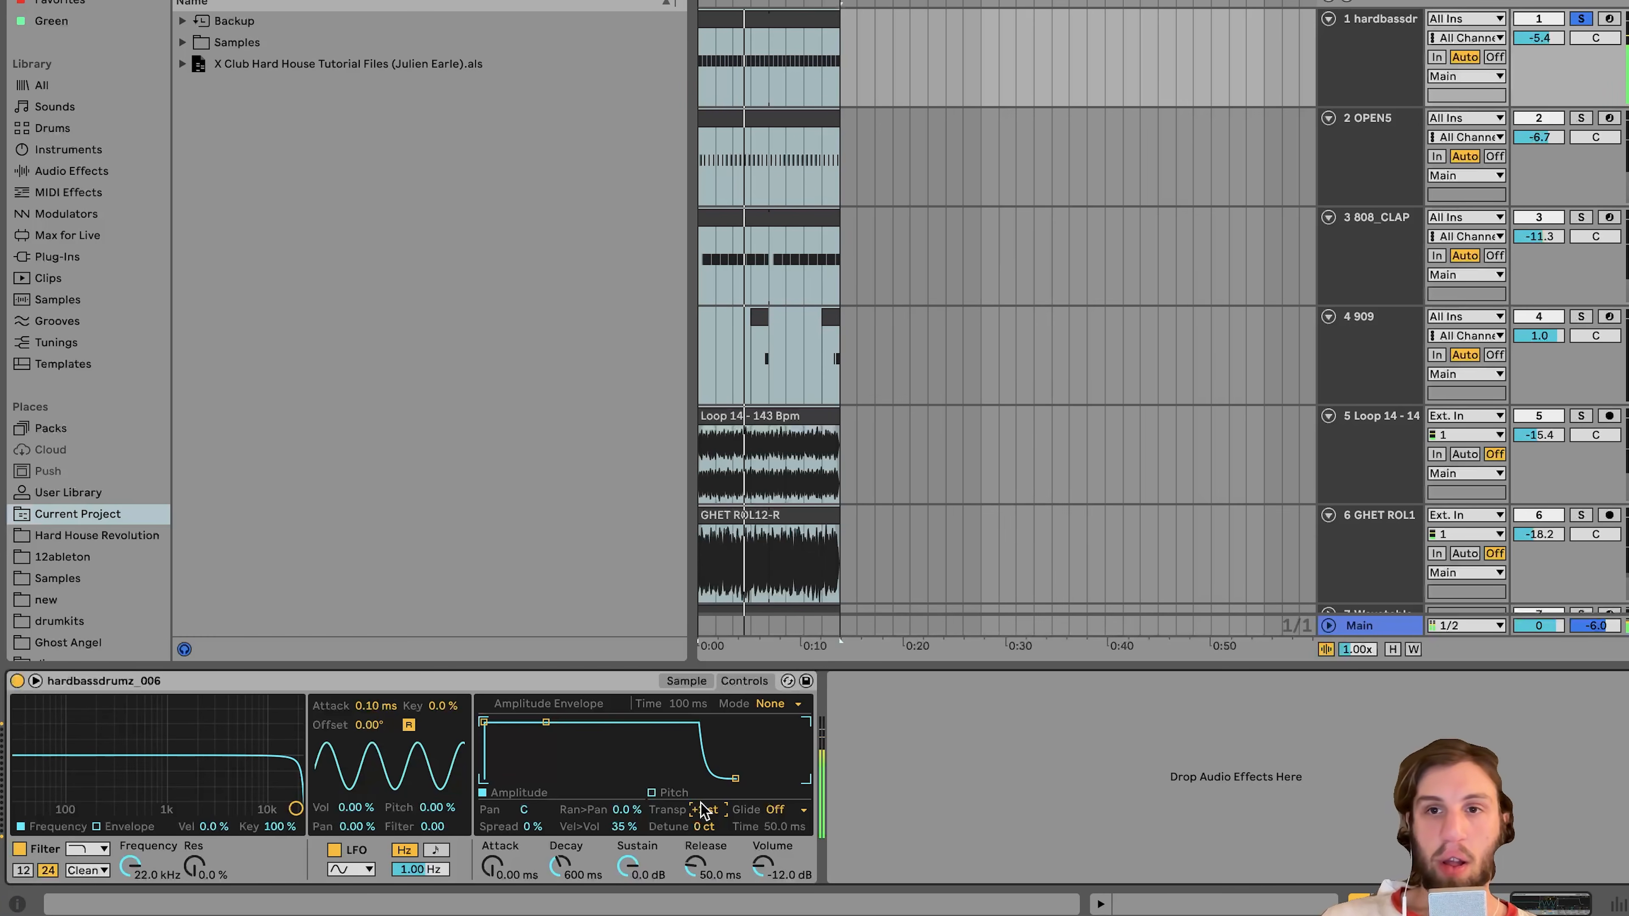
- Solo the OPEN5 and 808_CLAP tracks together to hear the hat and clap without the kick
left_click(1395, 61)
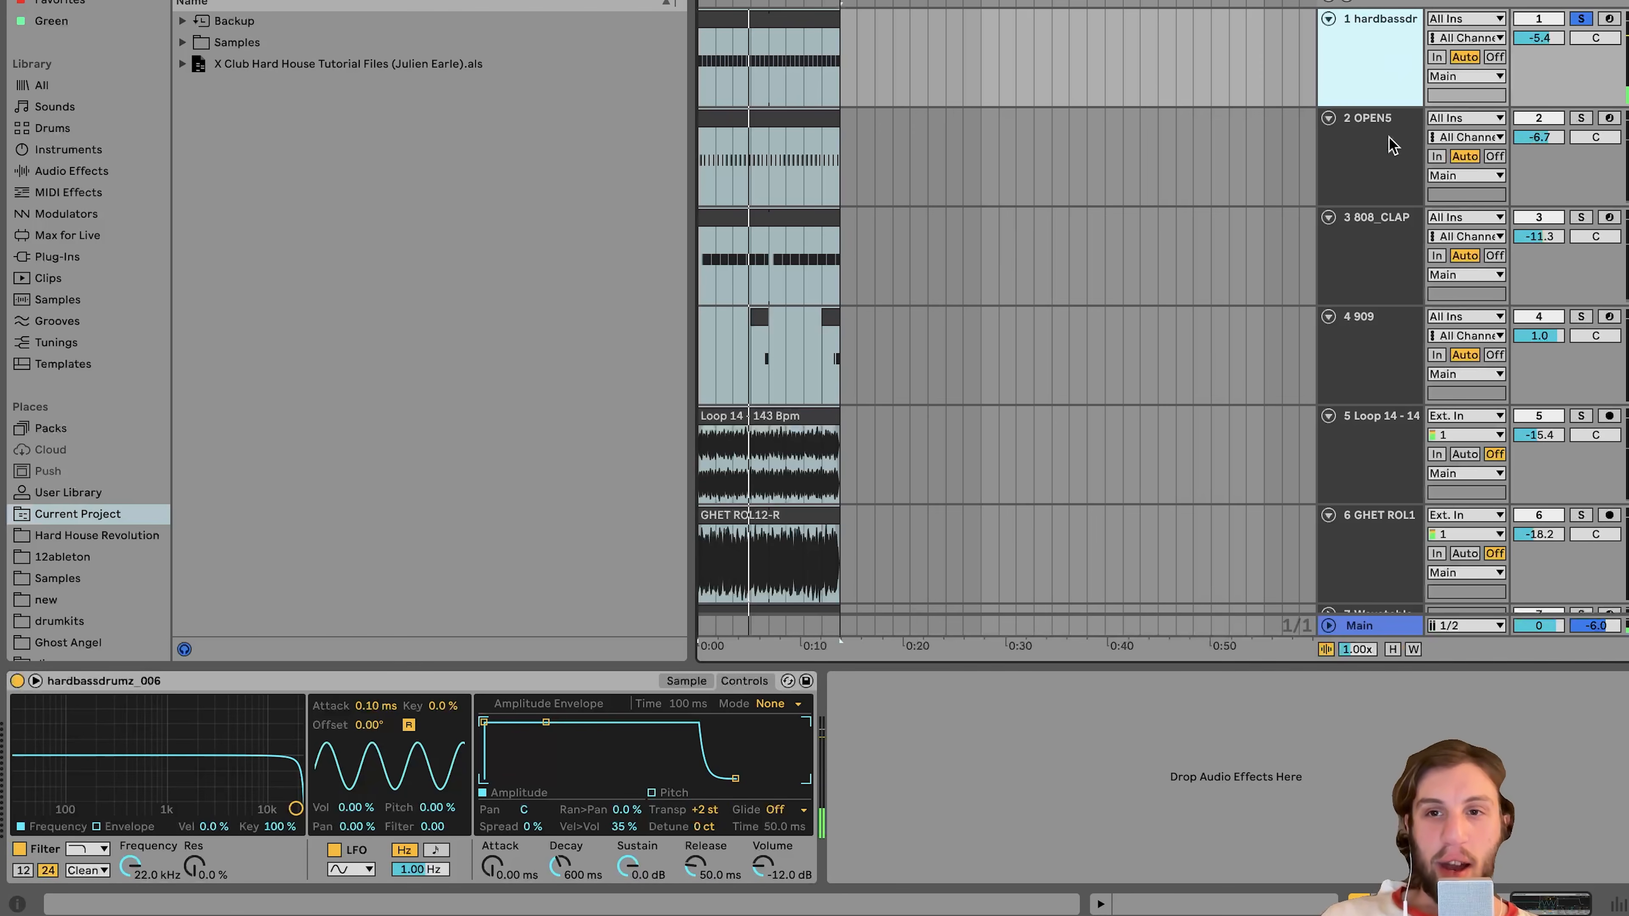
left_click(1581, 19)
left_click(1380, 142)
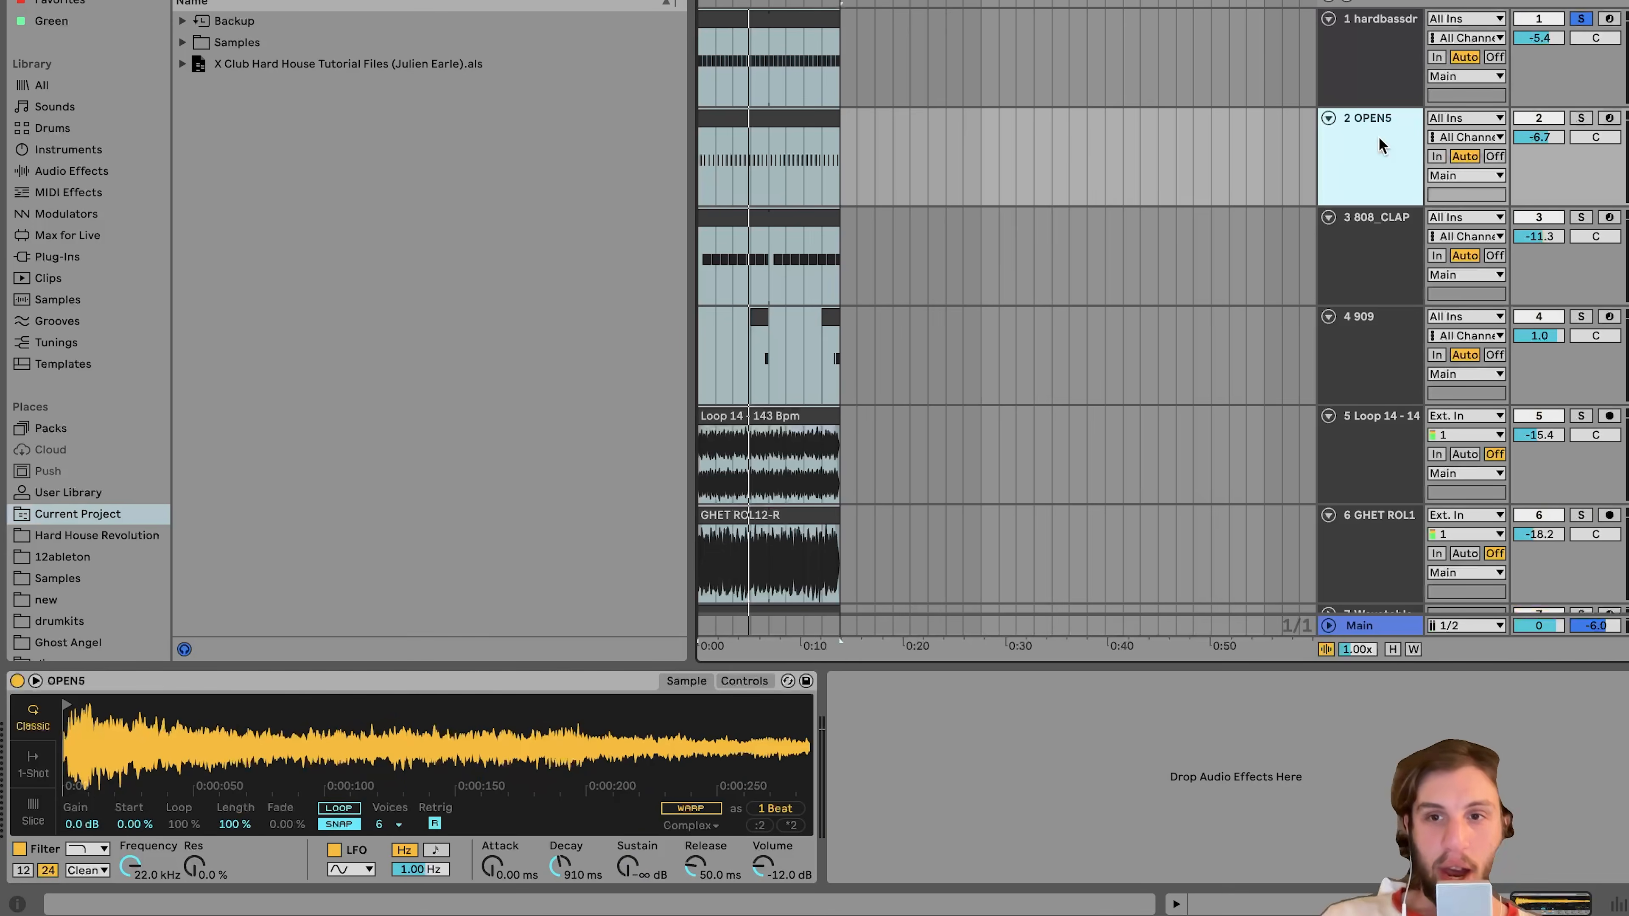
left_click(1390, 260, "shift")
left_click(1580, 219)
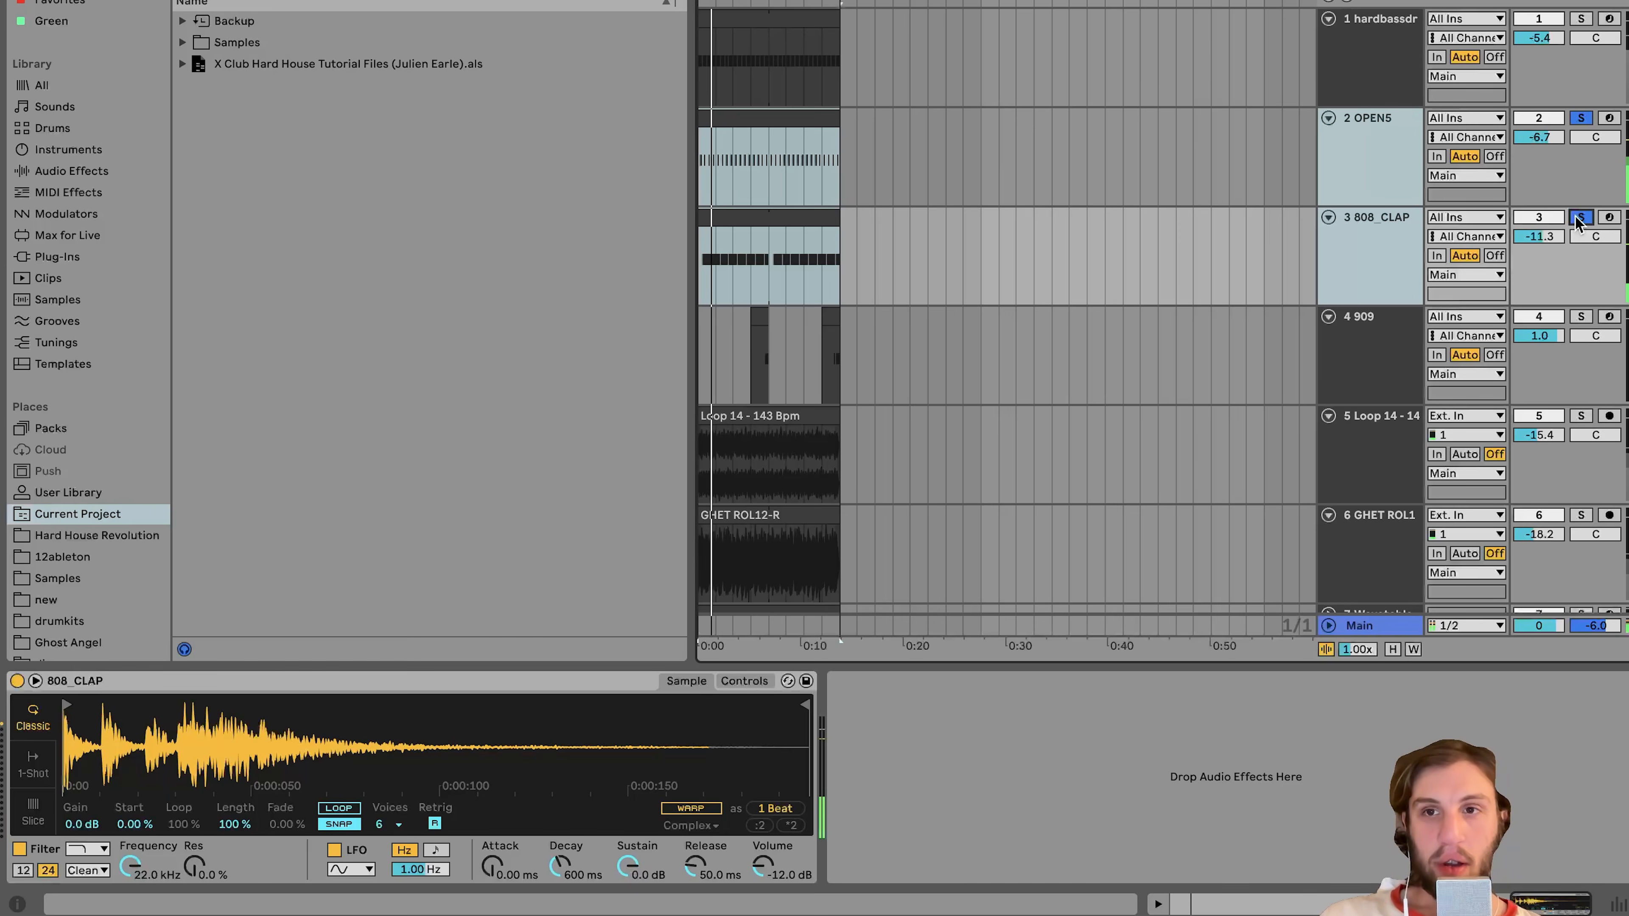
- Add the hardbassdr kick to the soloed hat and clap, and examine the 808_CLAP track's sample
left_click(1581, 18)
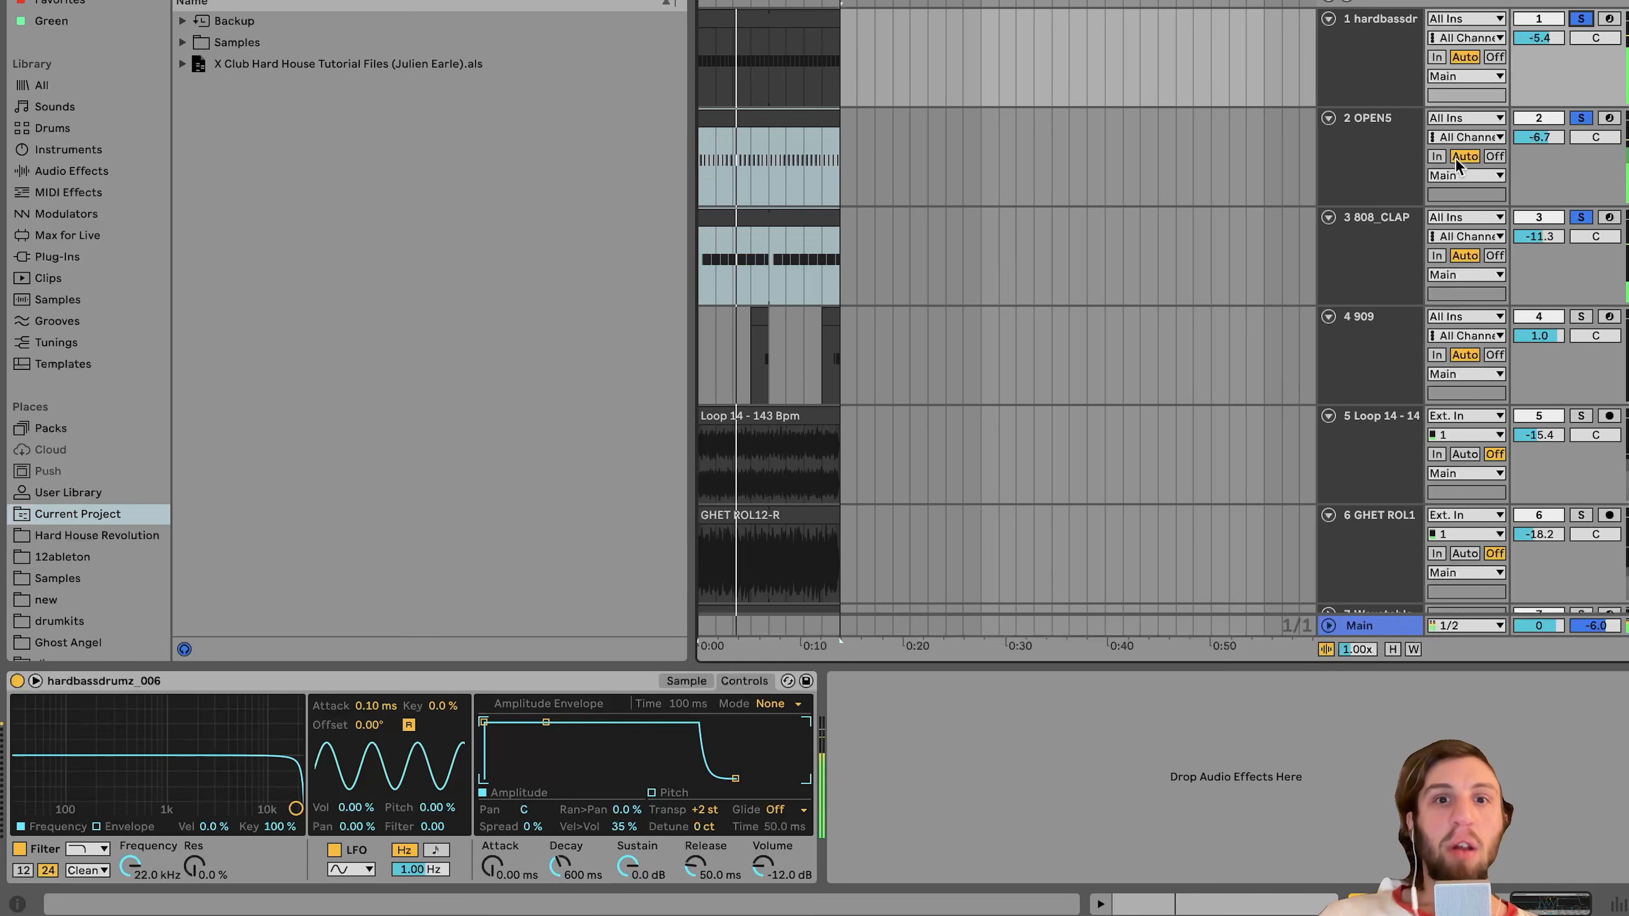
scroll(1411, 154, "down", 2)
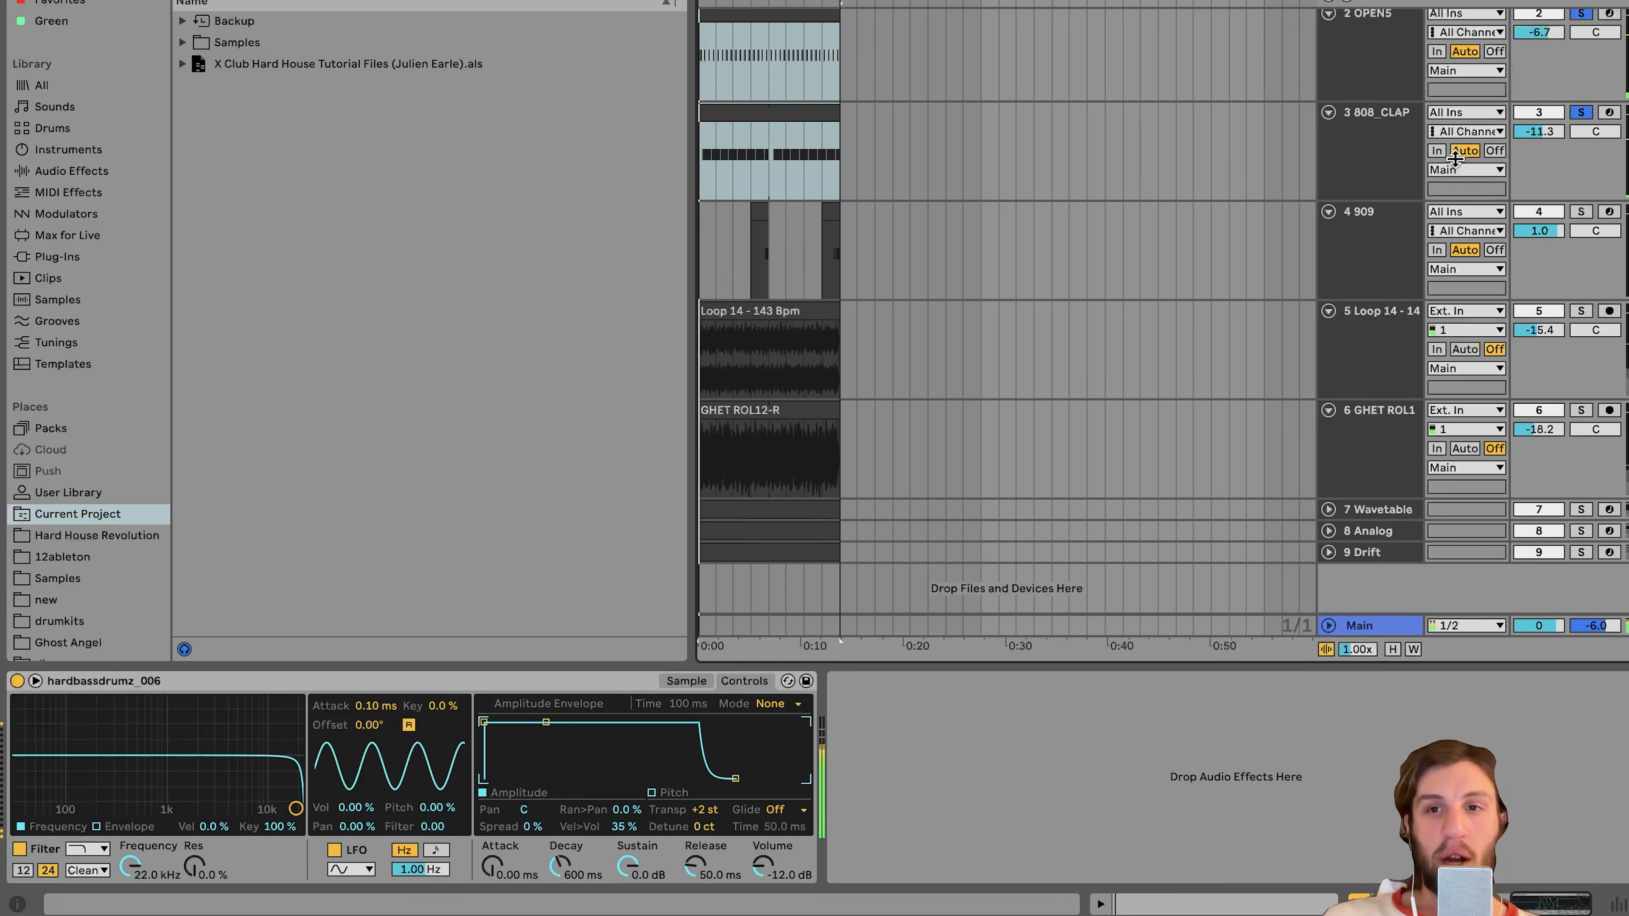
left_click(1373, 143)
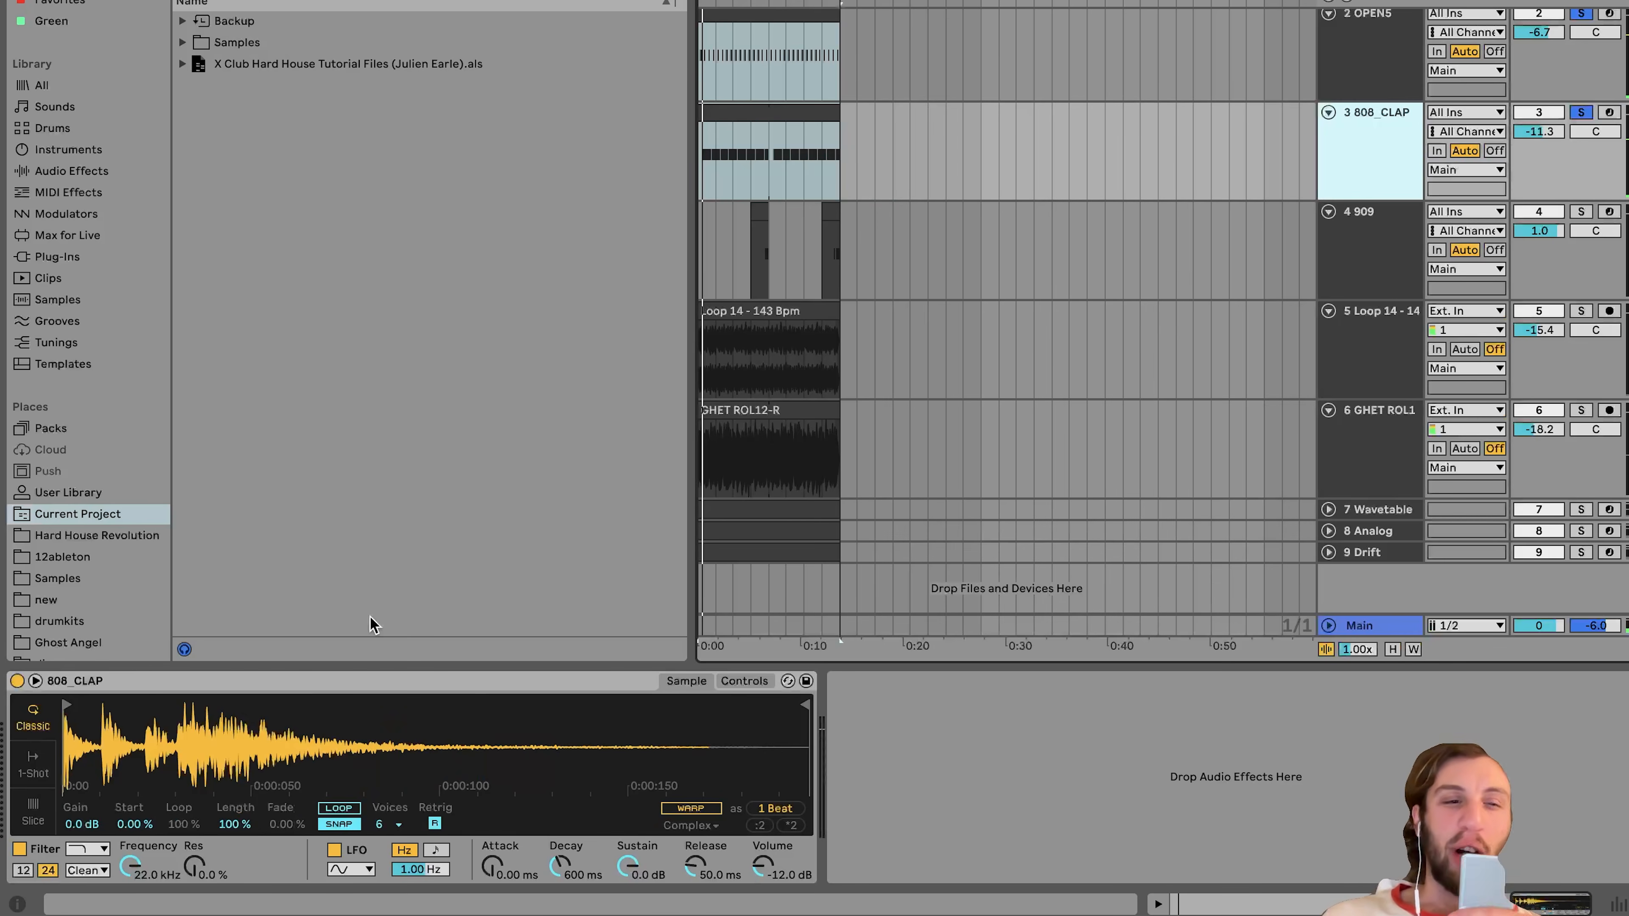
scroll(1080, 348, "up", 2)
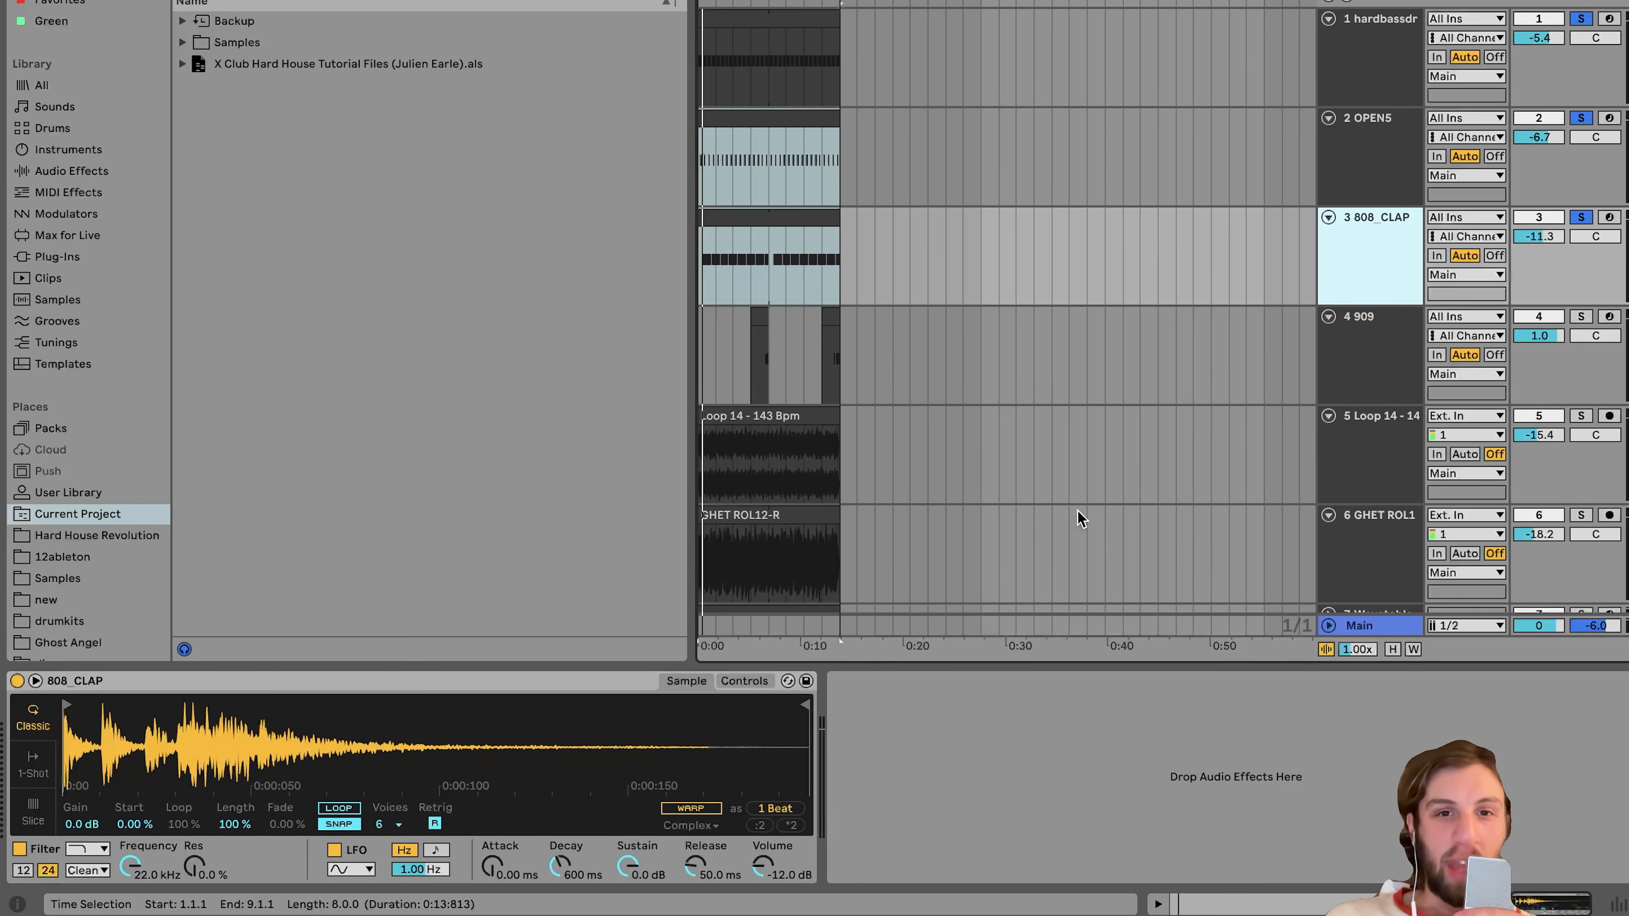
- Solo the 909 track, play its fills from positions 4.3.1 and 8.1.1, un-solo it, and place the insert mark at 4.1.1
left_click(1385, 317)
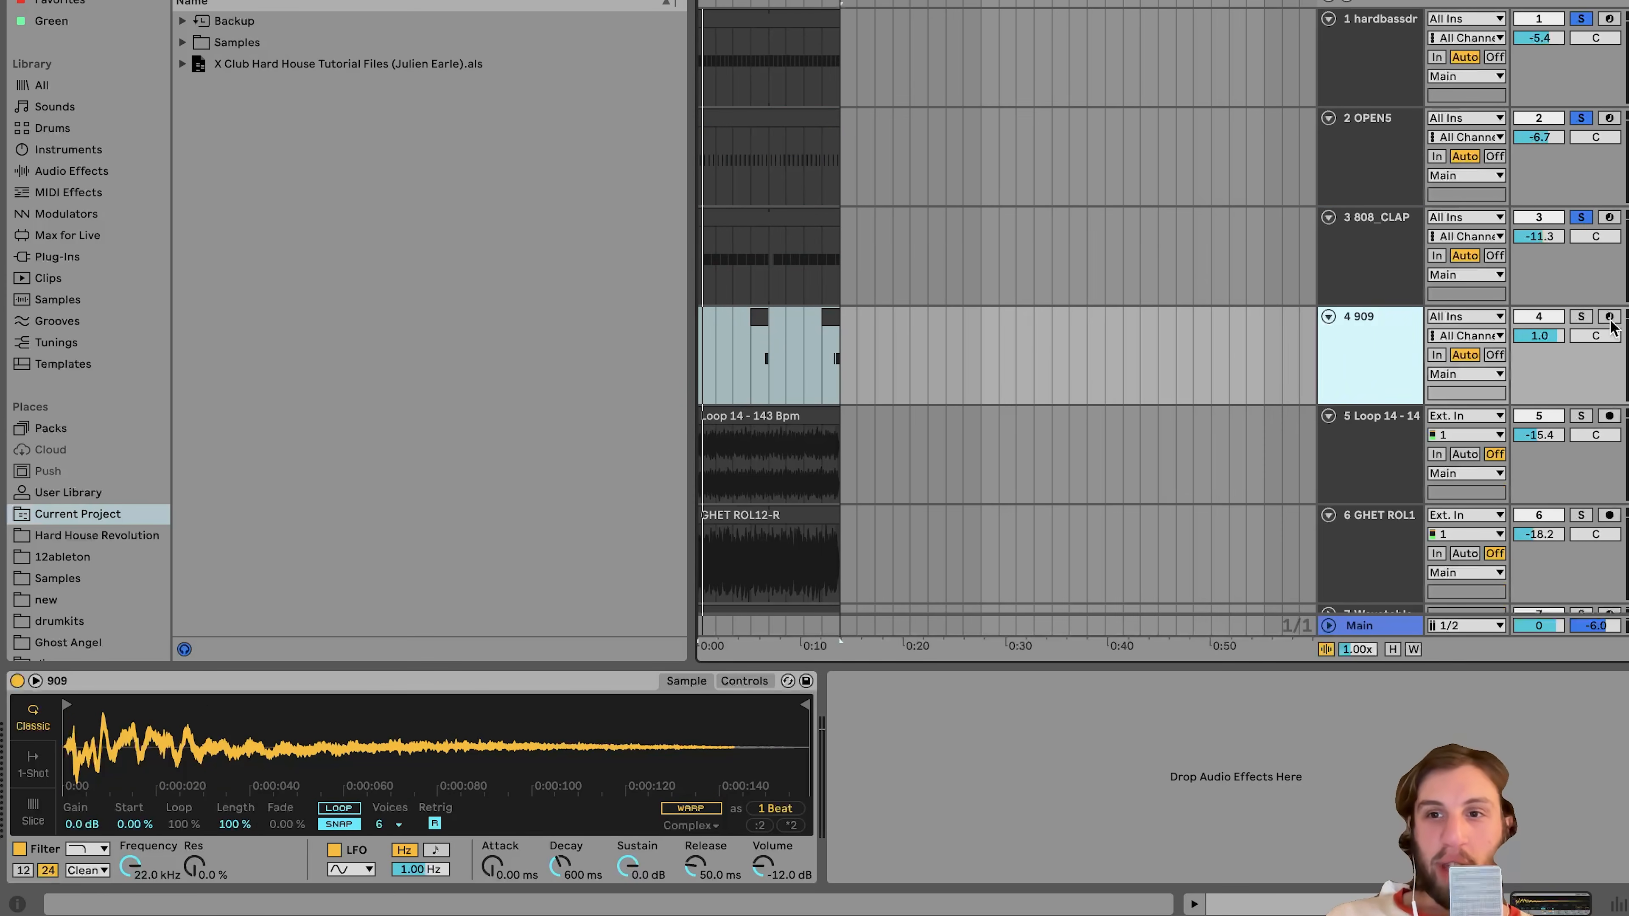
left_click(1581, 316)
scroll(762, 358, "up", 5)
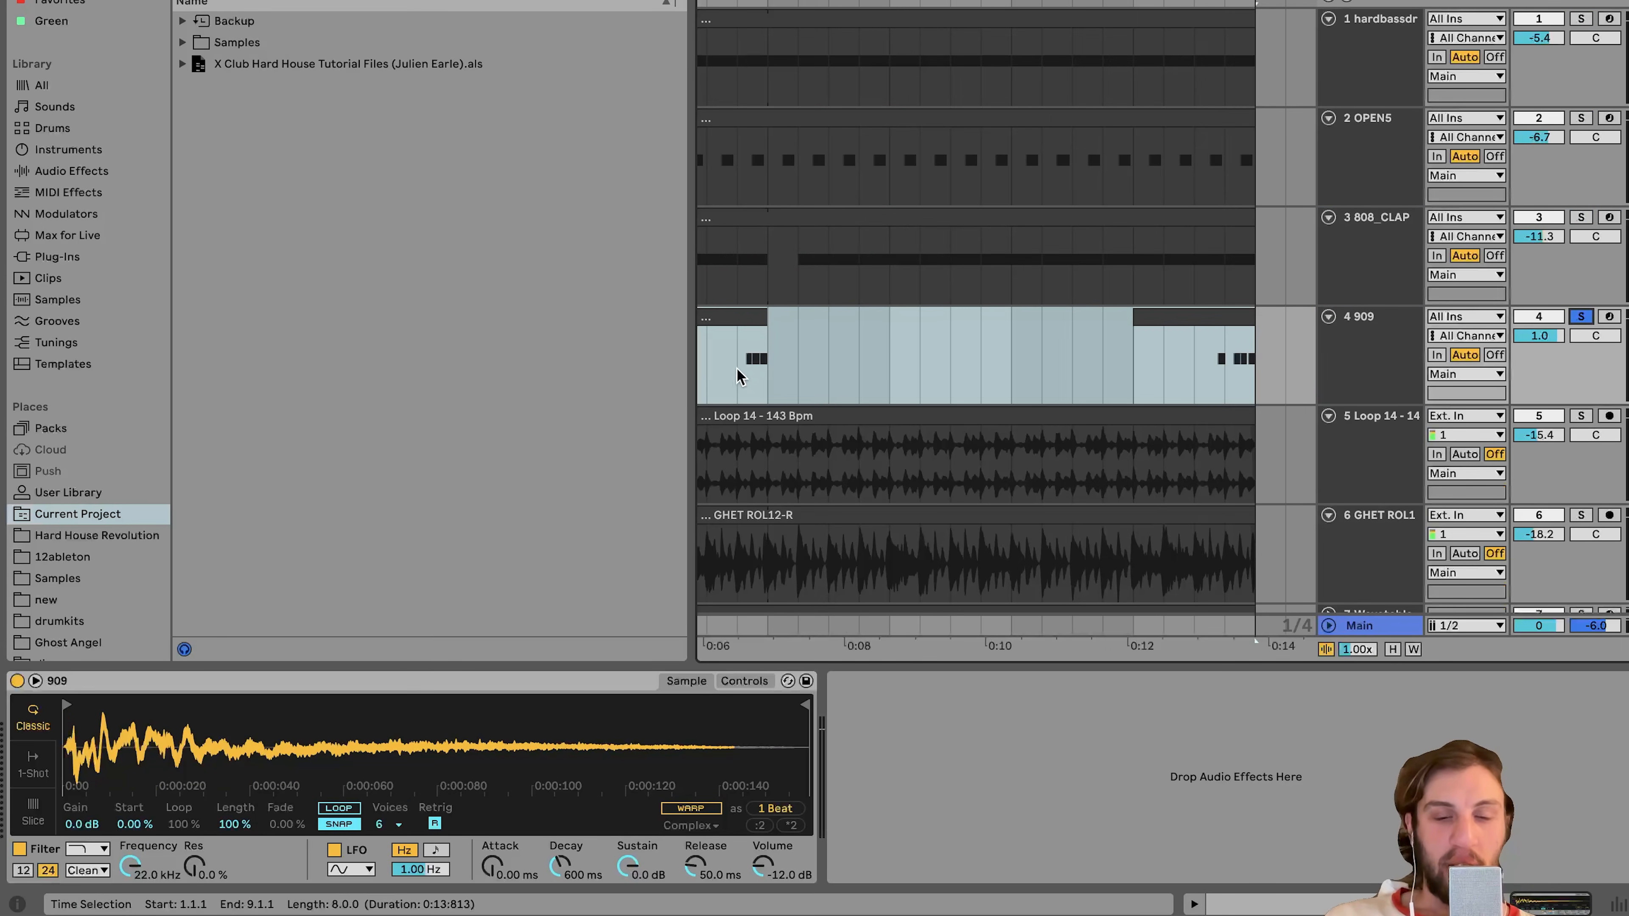
left_click(712, 379)
scroll(840, 389, "down", 5)
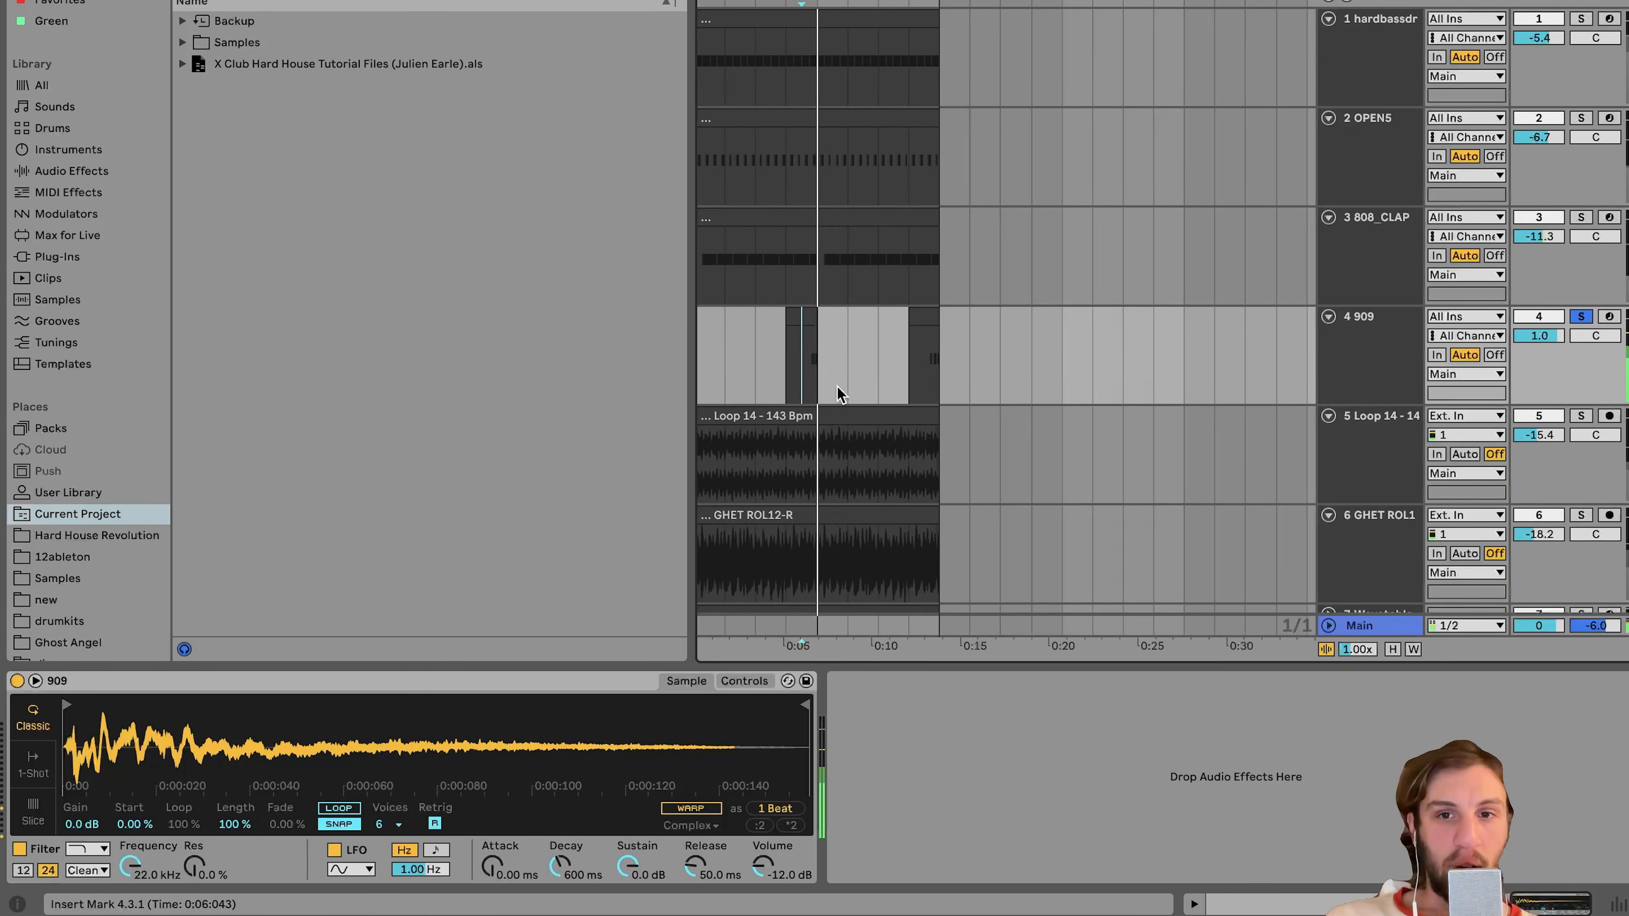
left_click(909, 372)
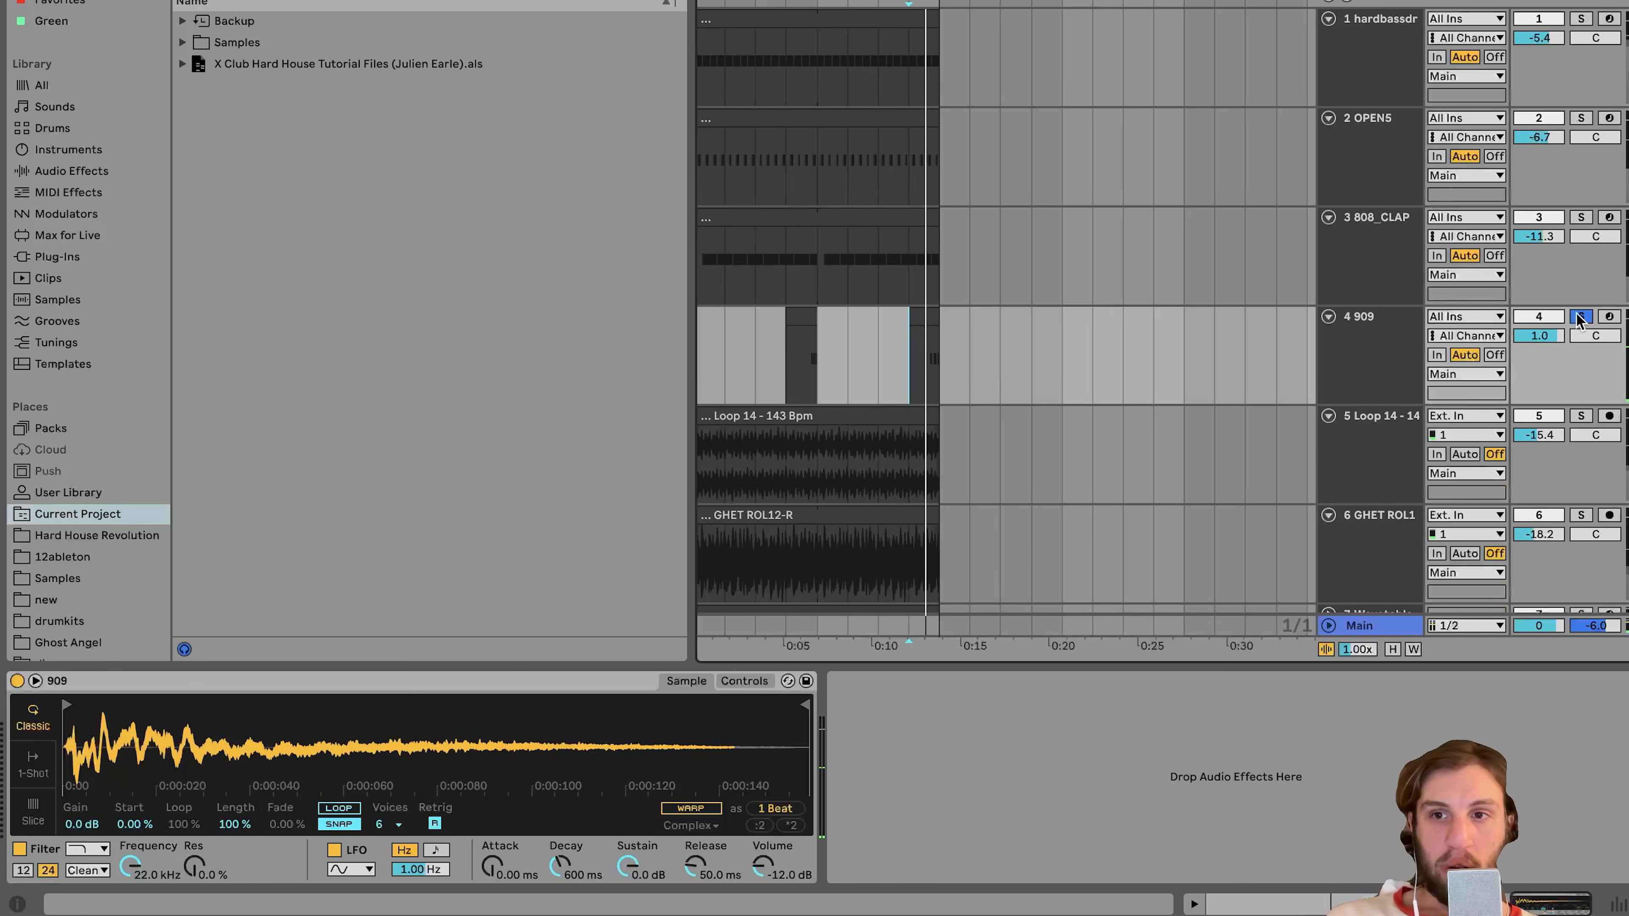
left_click(1580, 317)
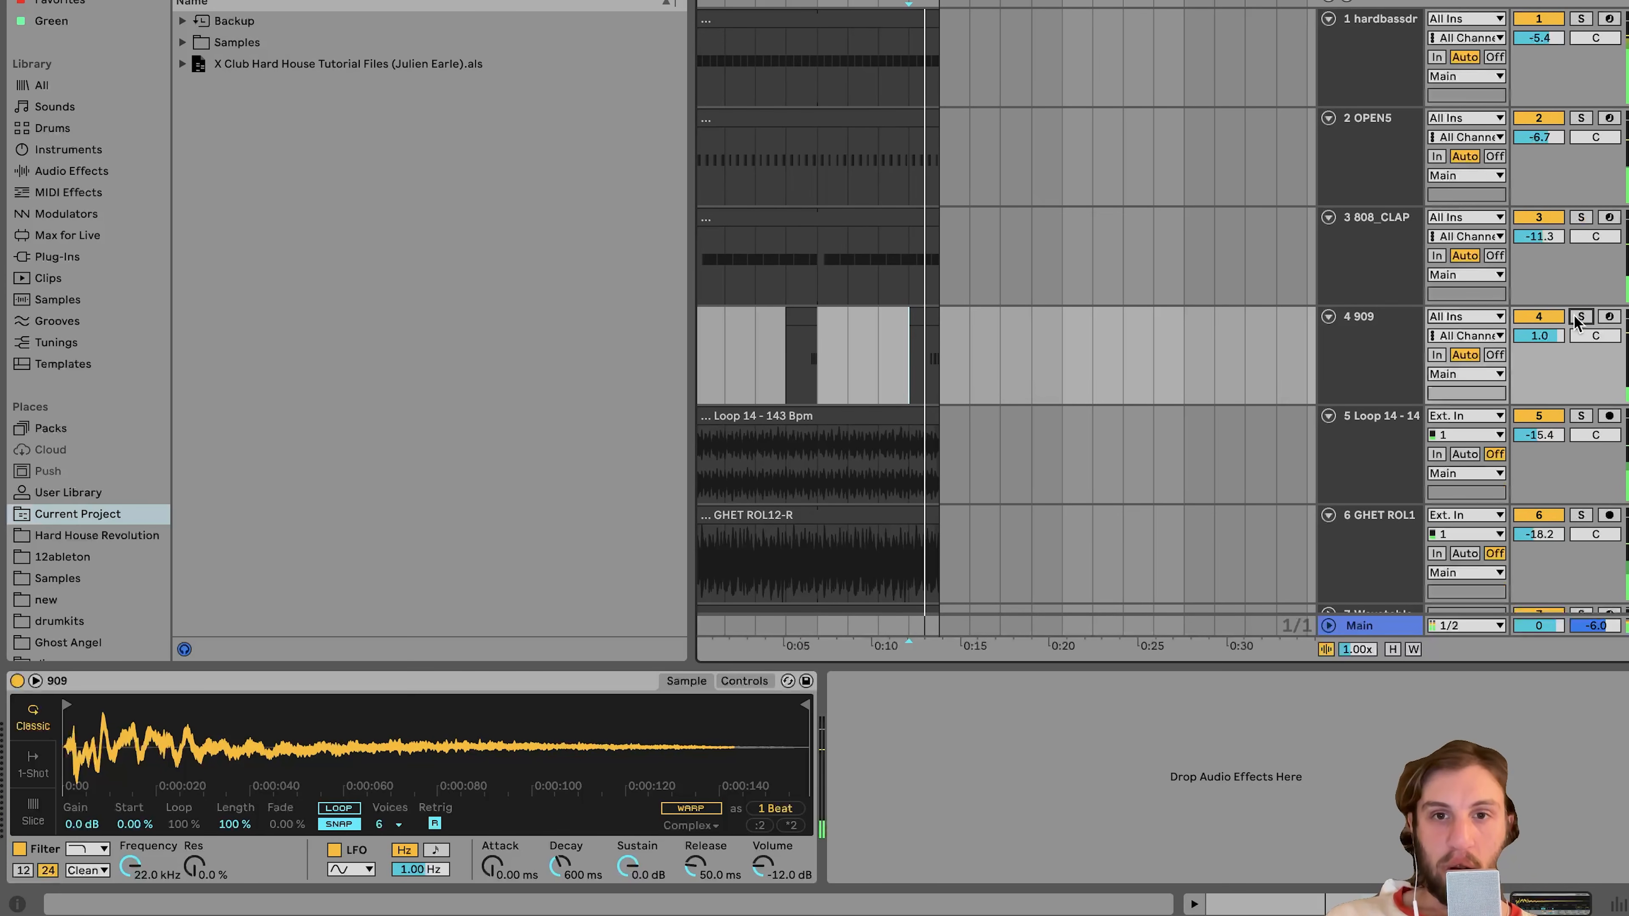
left_click(1372, 349)
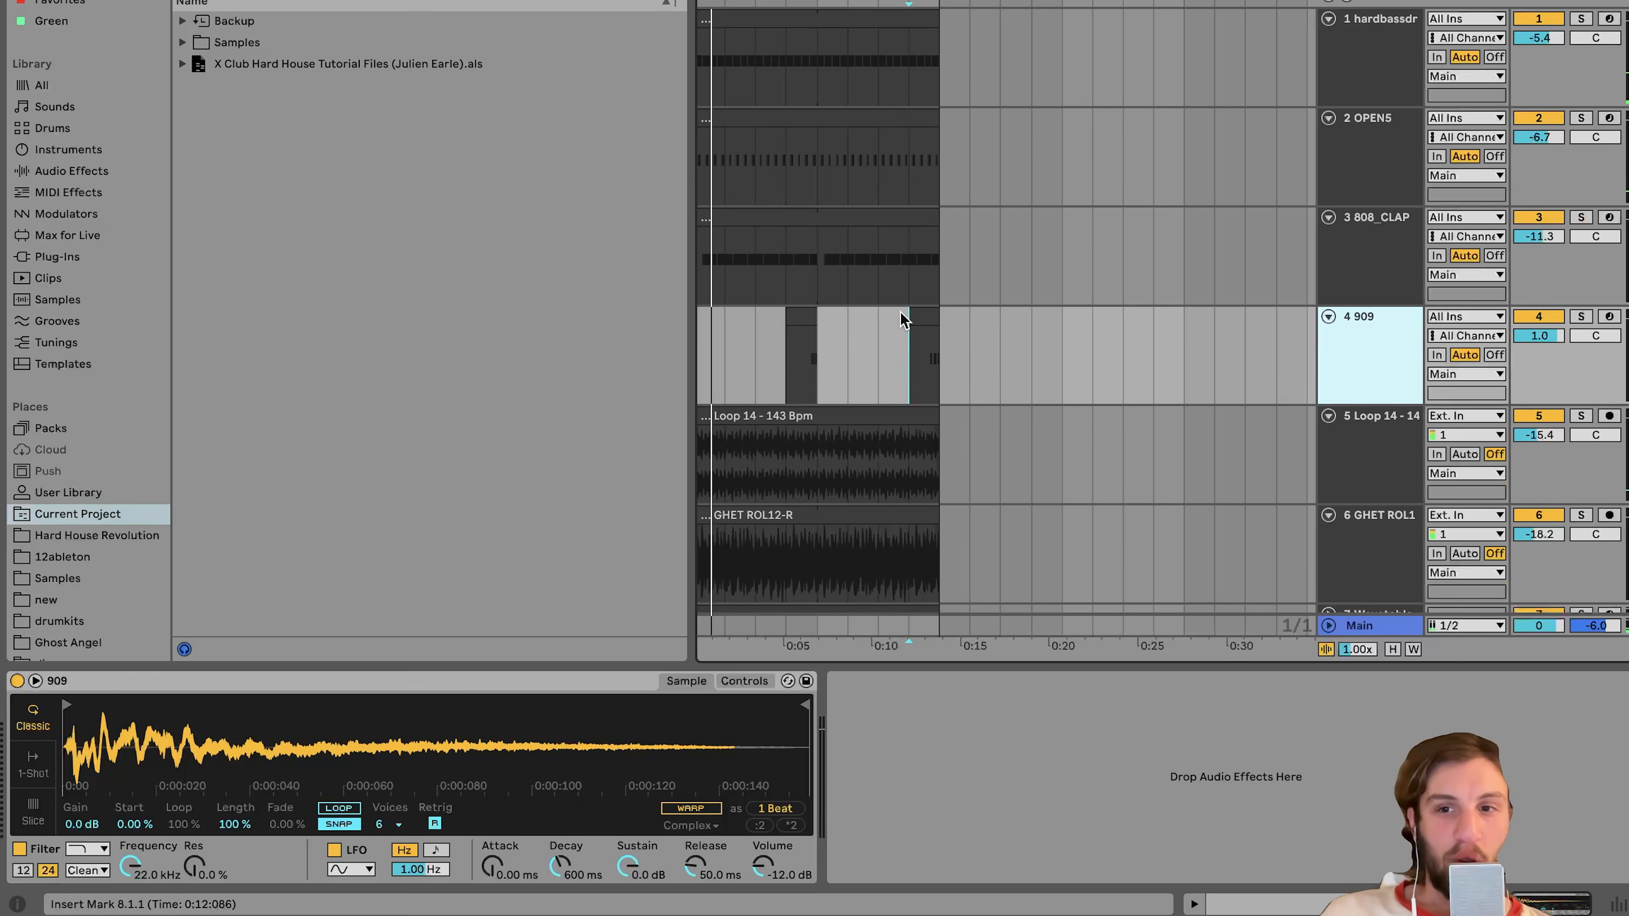
left_click(786, 352)
- Solo the Loop 14 and GHET ROL1 tracks together to hear both percussion loops
scroll(793, 350, "down", 2)
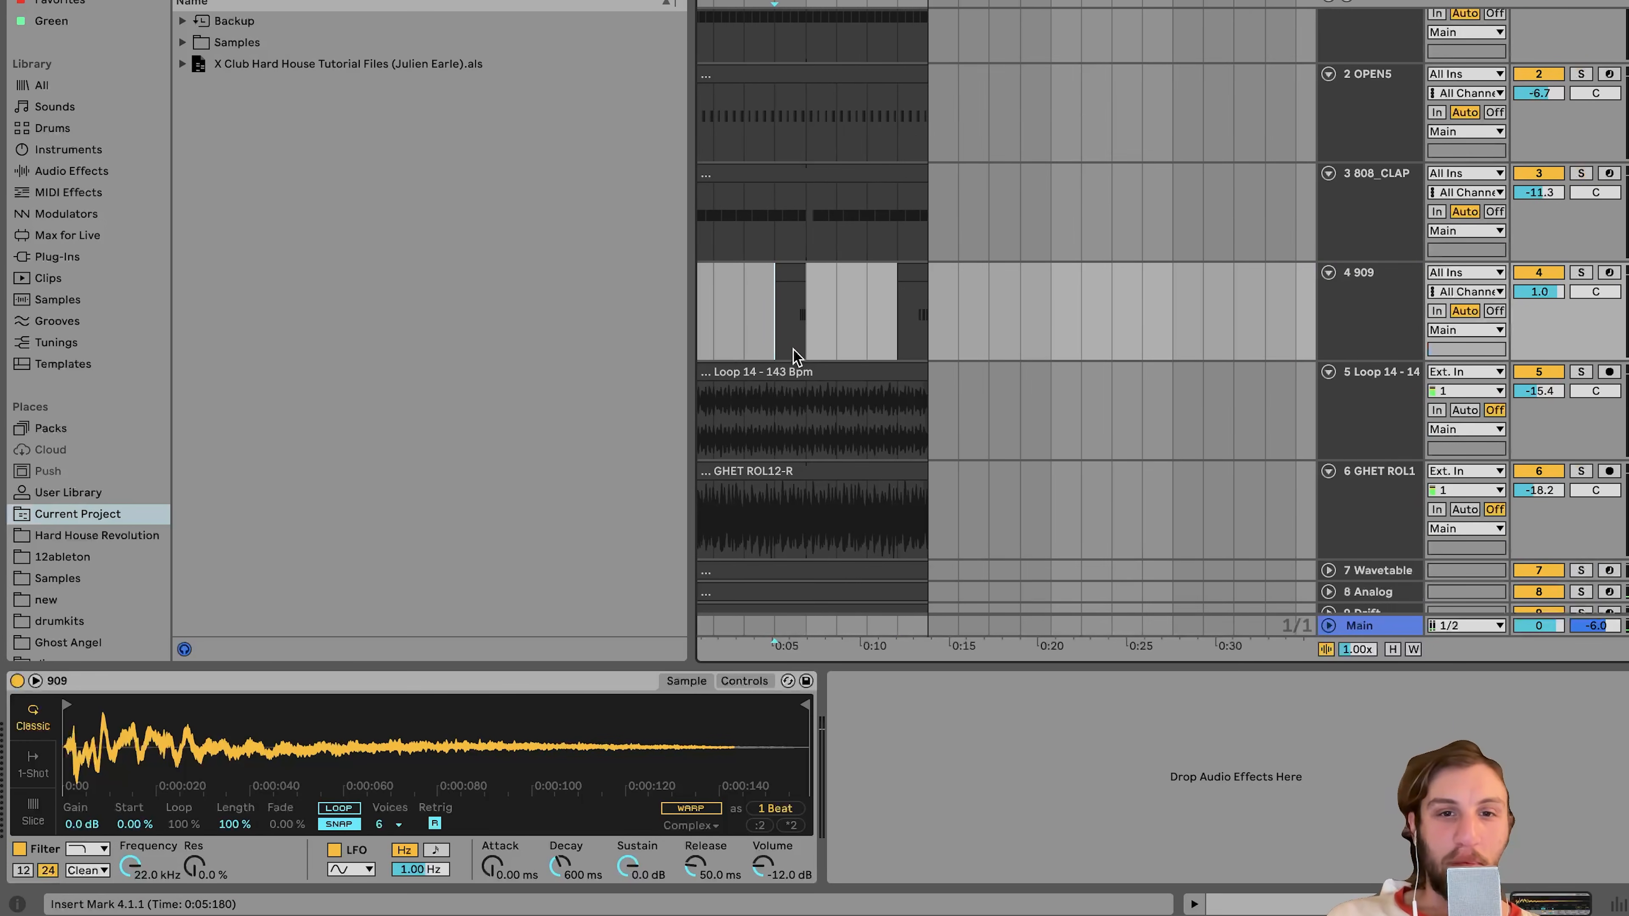
scroll(823, 328, "down", 1)
left_click(1353, 319)
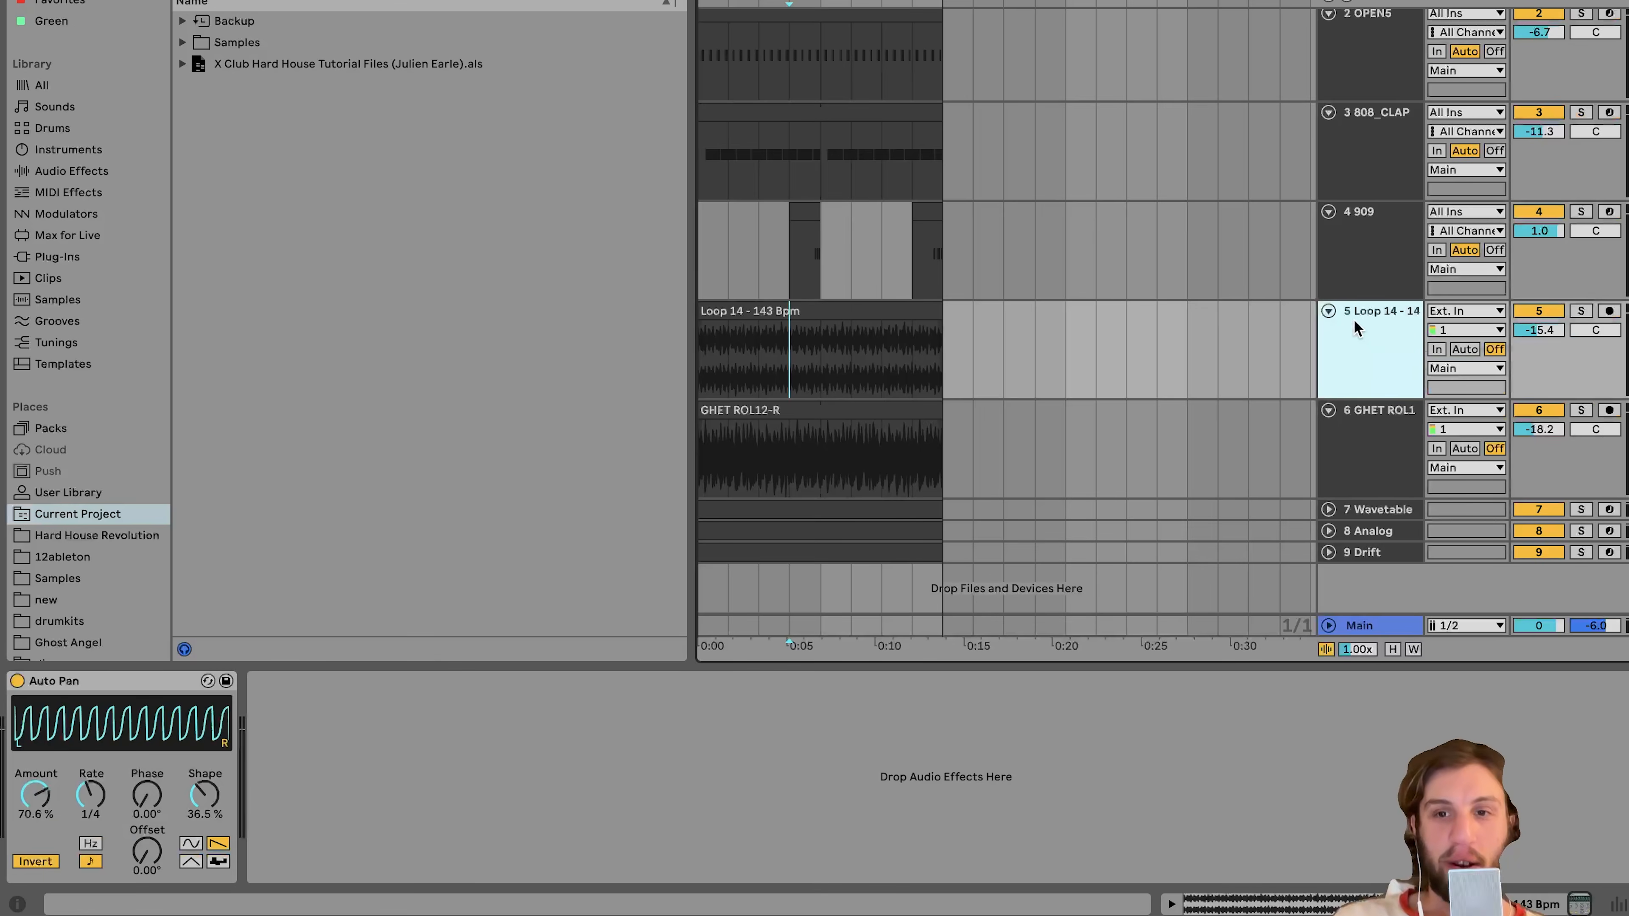
left_click(1380, 445, "shift")
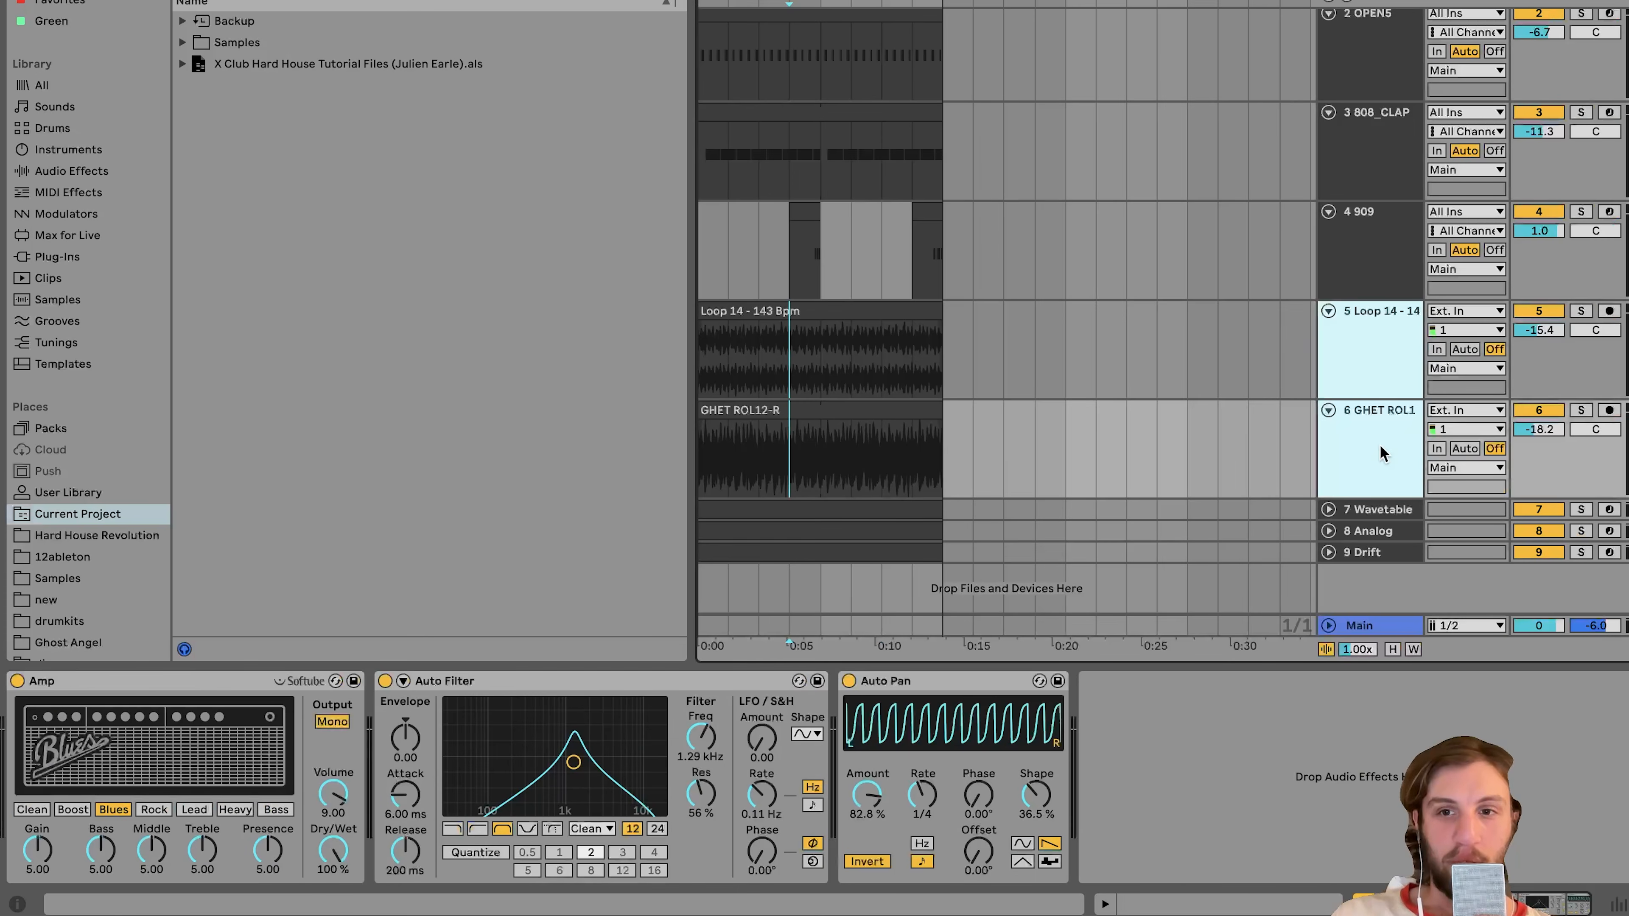
left_click(1582, 409)
- Solo only the Loop 14 track and compare its sound with Auto Pan bypassed and enabled
left_click(1368, 334)
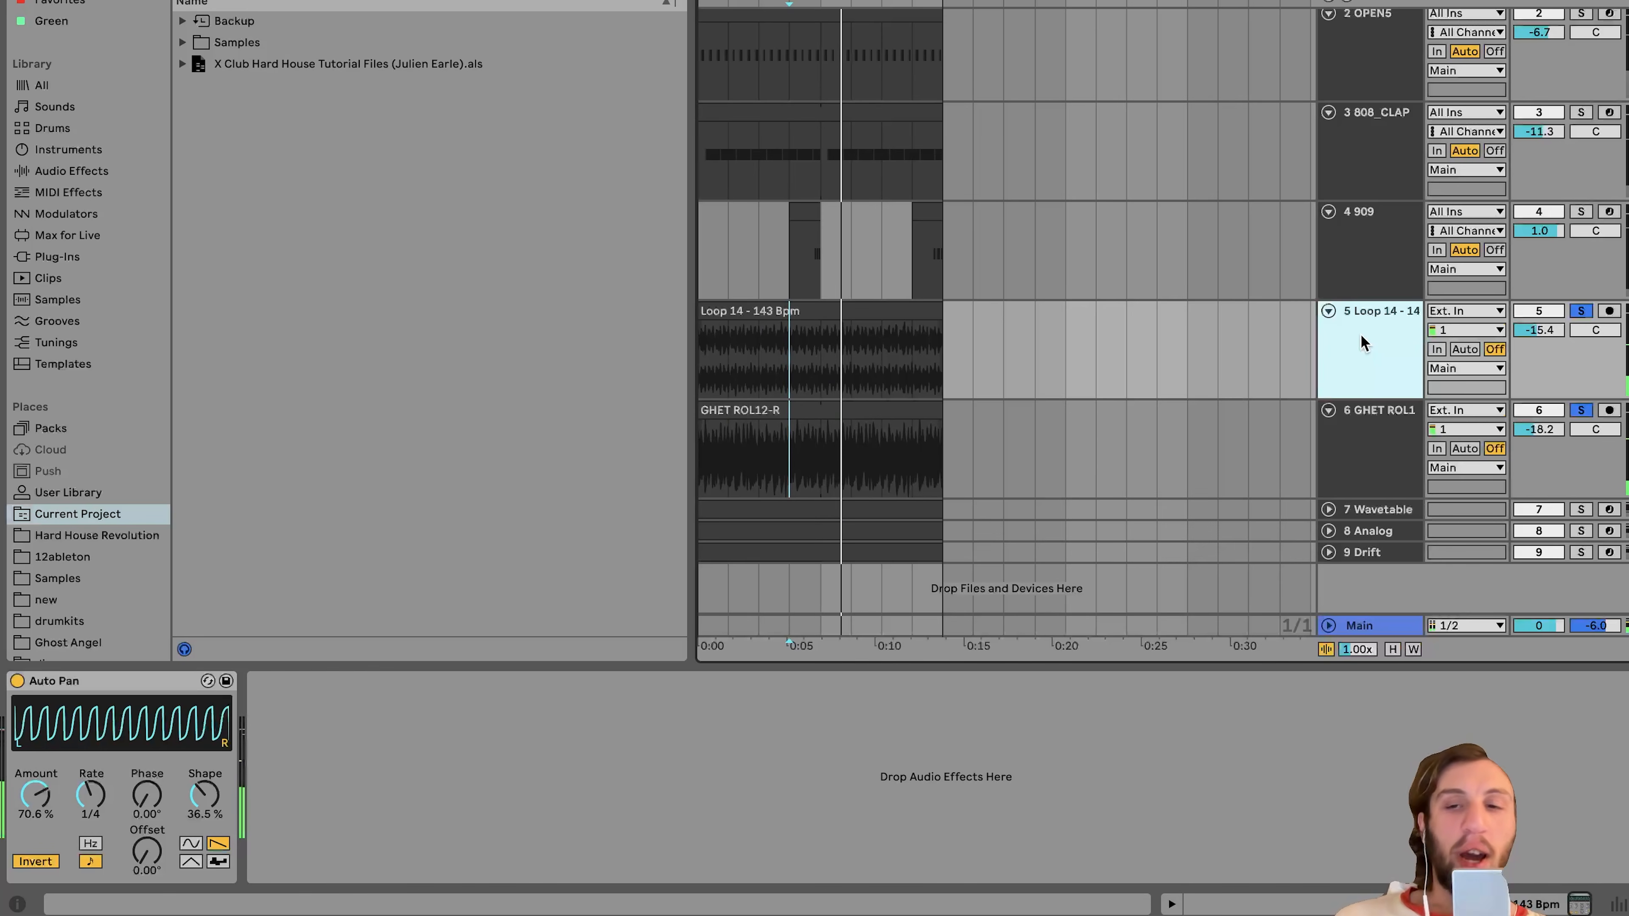
left_click(1582, 311)
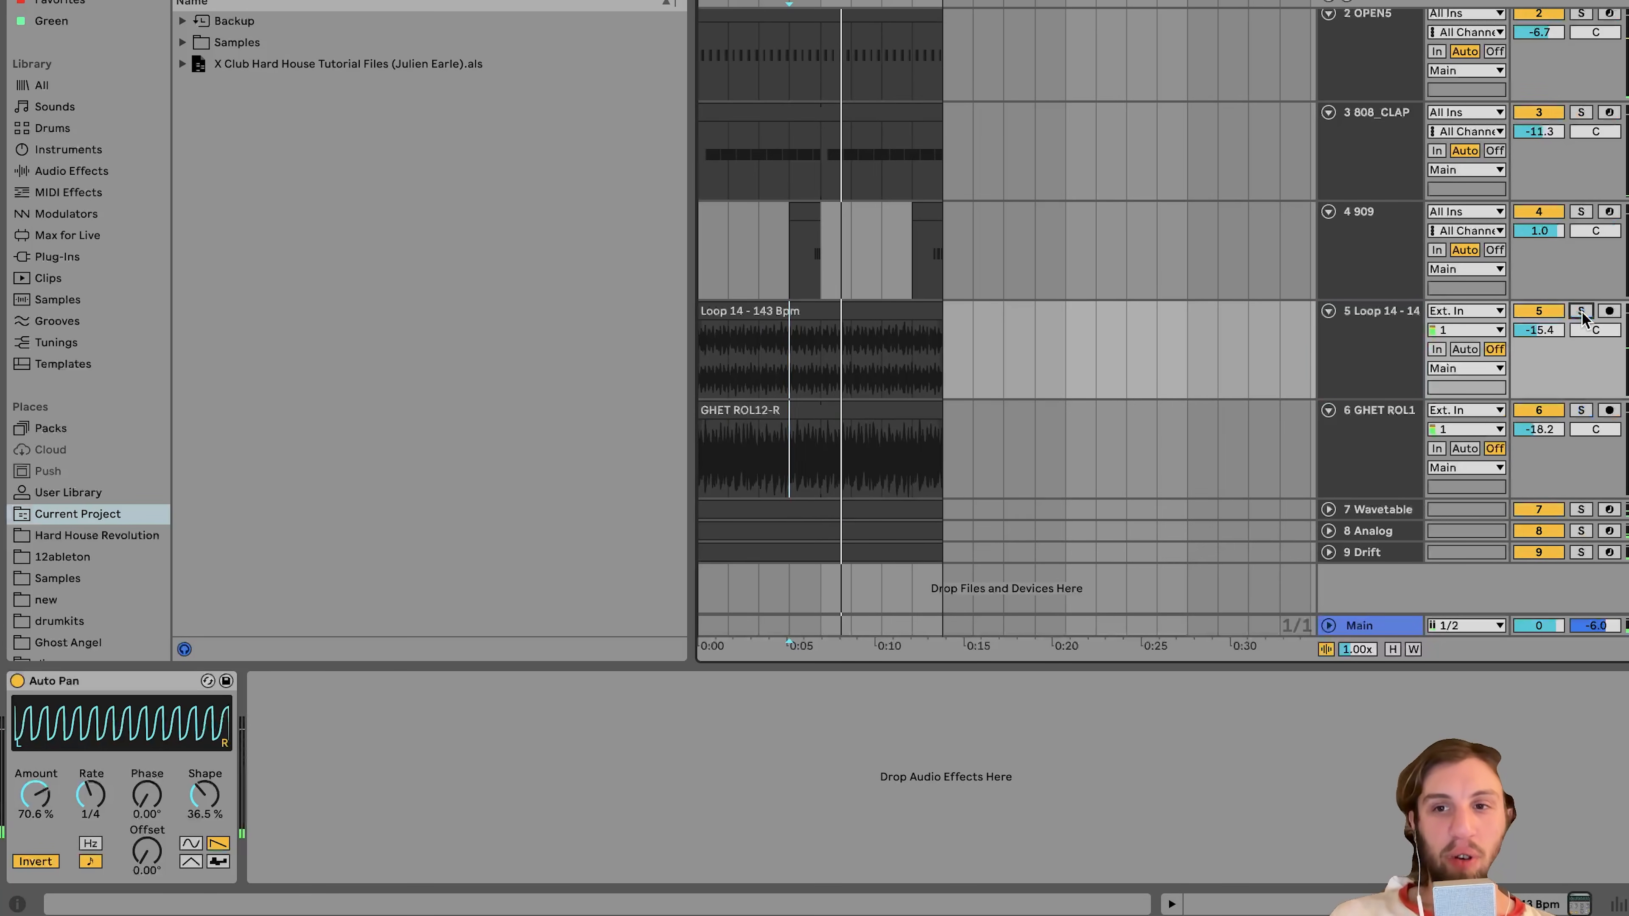
left_click(1361, 337)
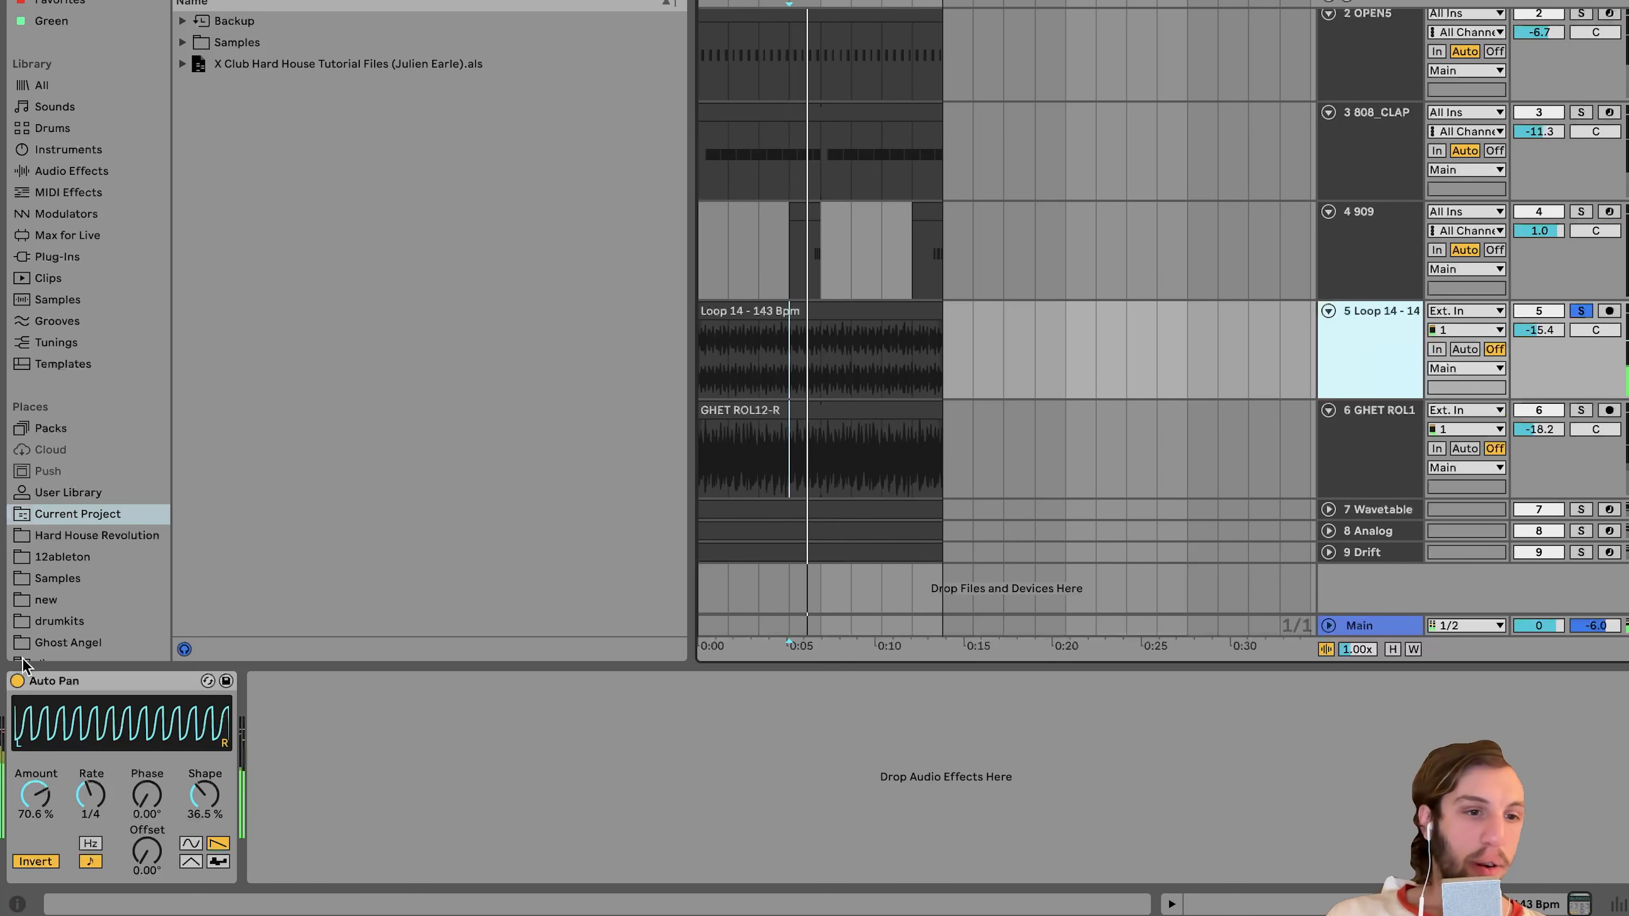
left_click(17, 681)
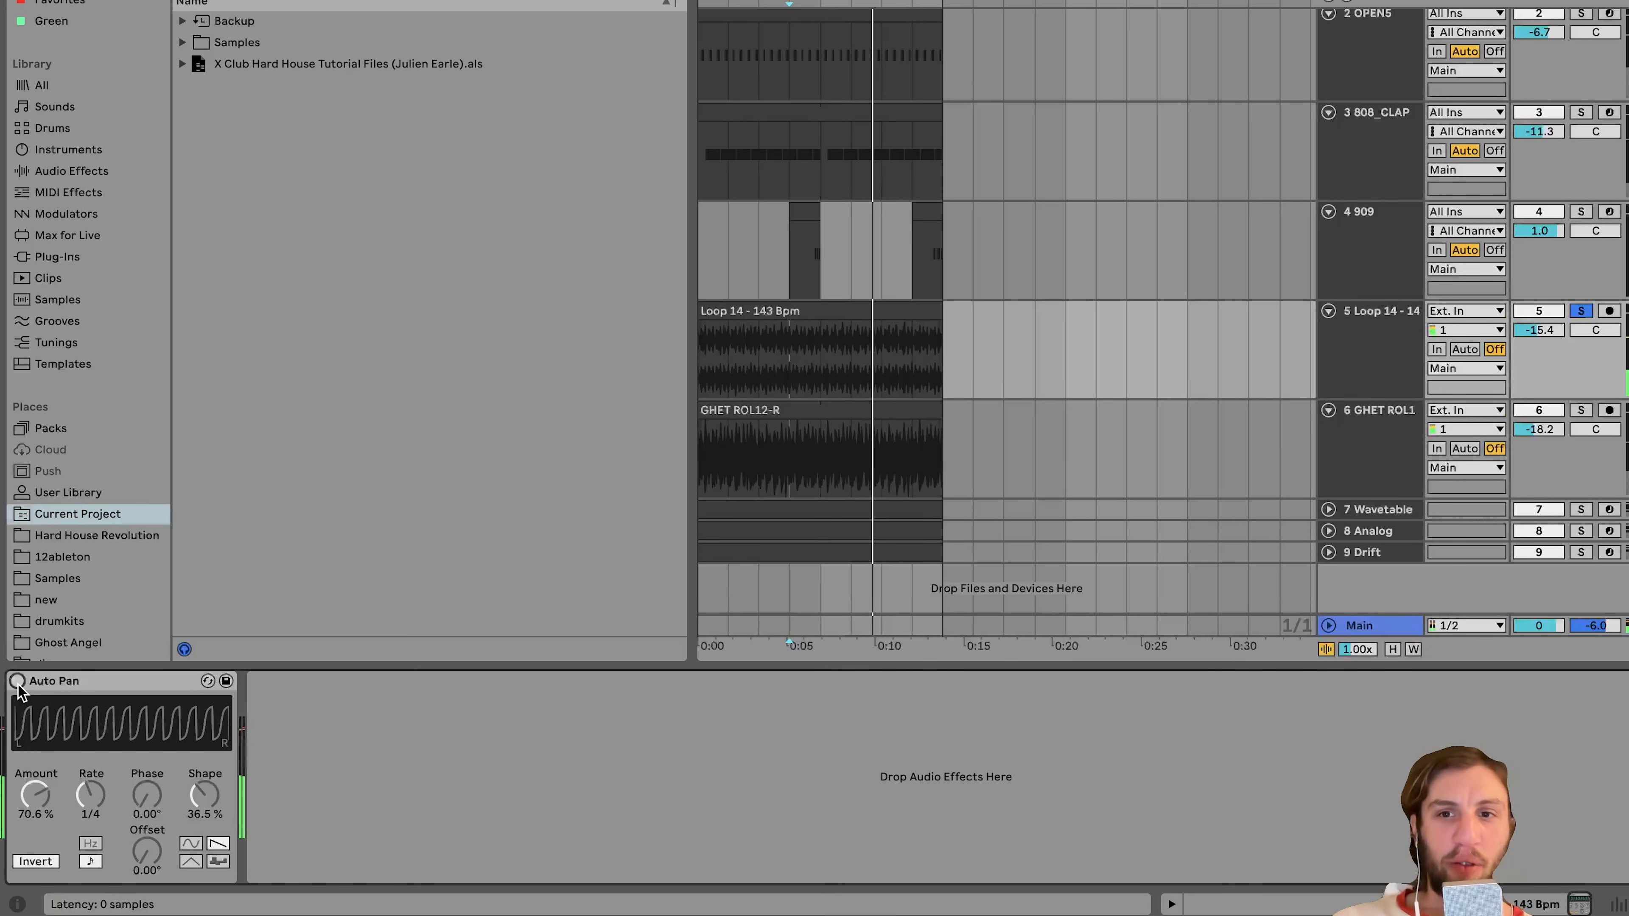
left_click(18, 681)
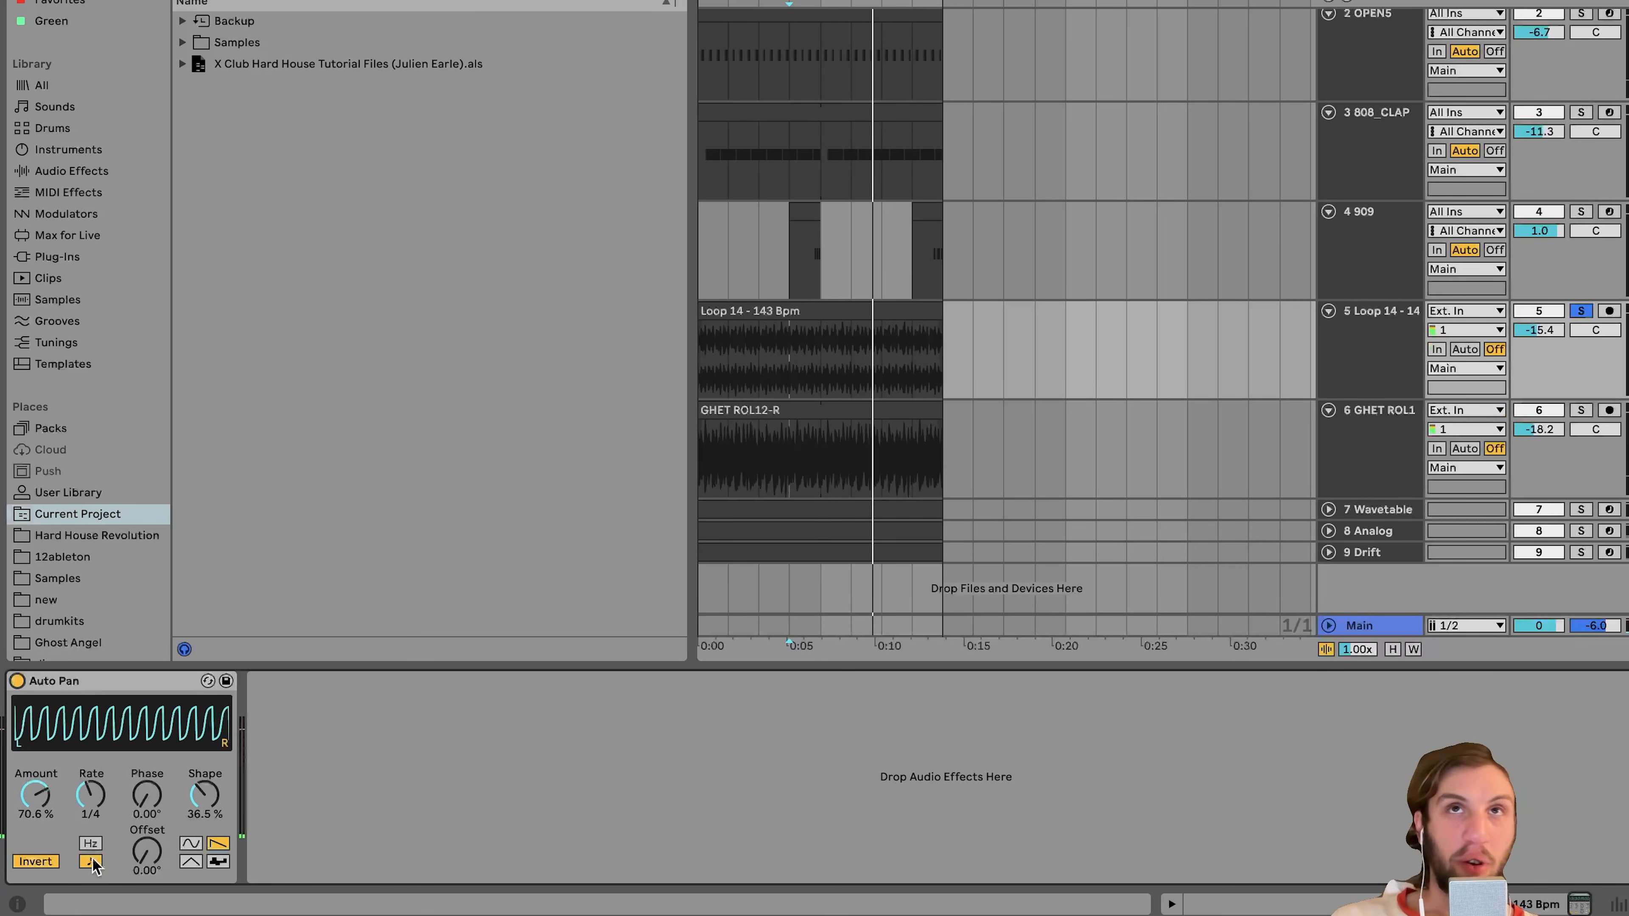
- Solo the GHET ROL1 track, turn off its Auto Pan, Auto Filter and Amp, and play the dry loop
left_click(1375, 448)
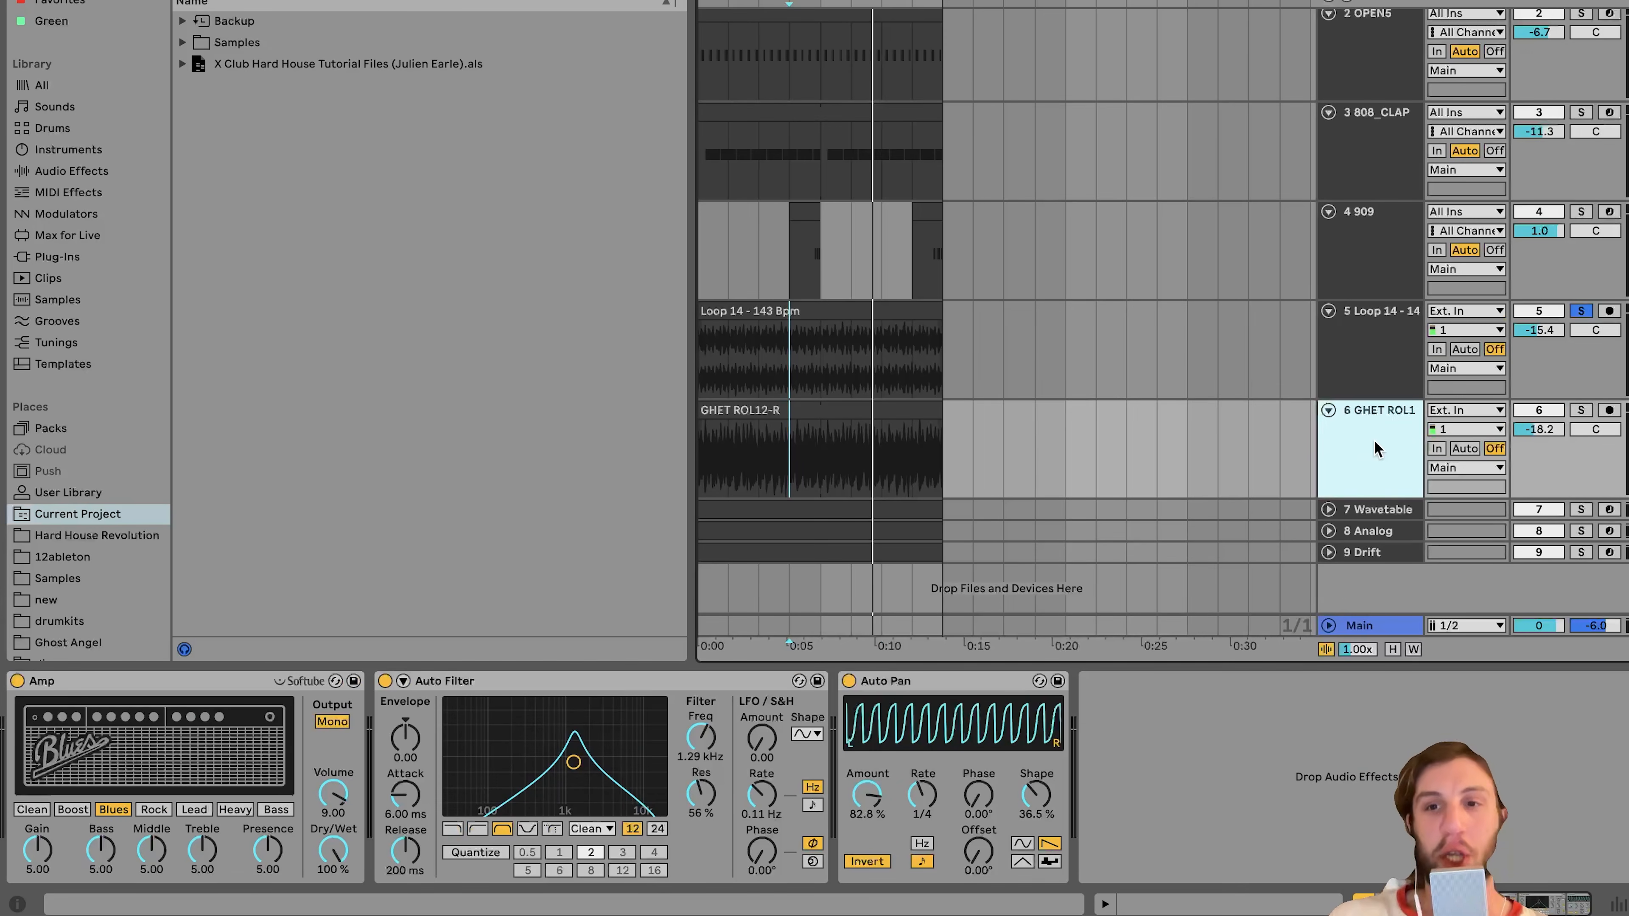
left_click(1580, 411)
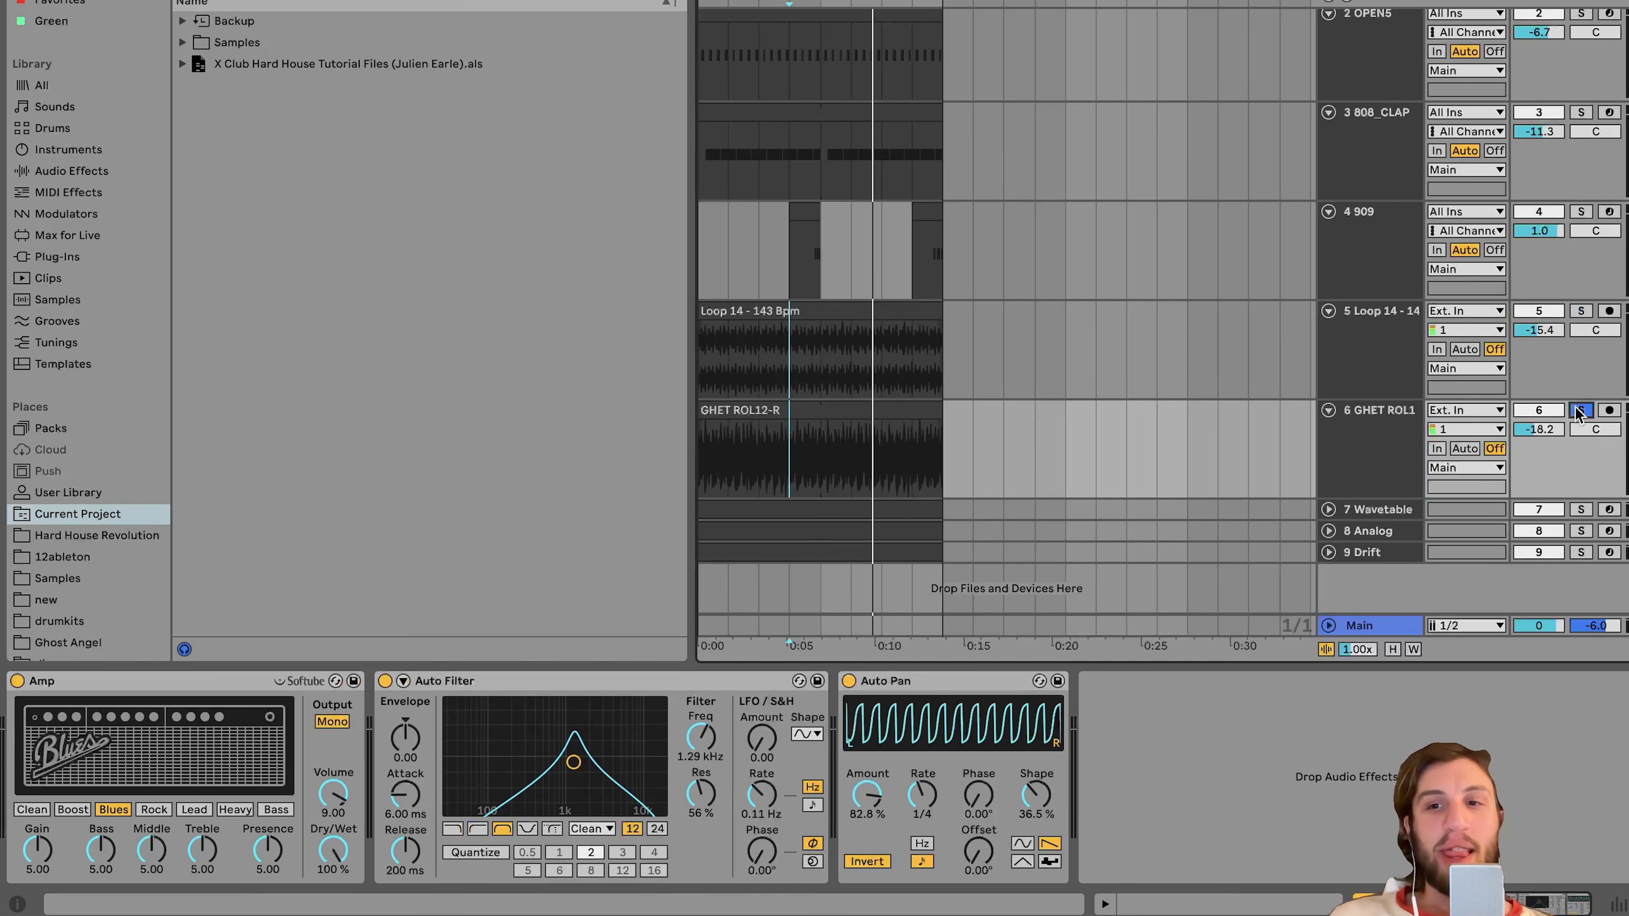
left_click(850, 682)
left_click(386, 682)
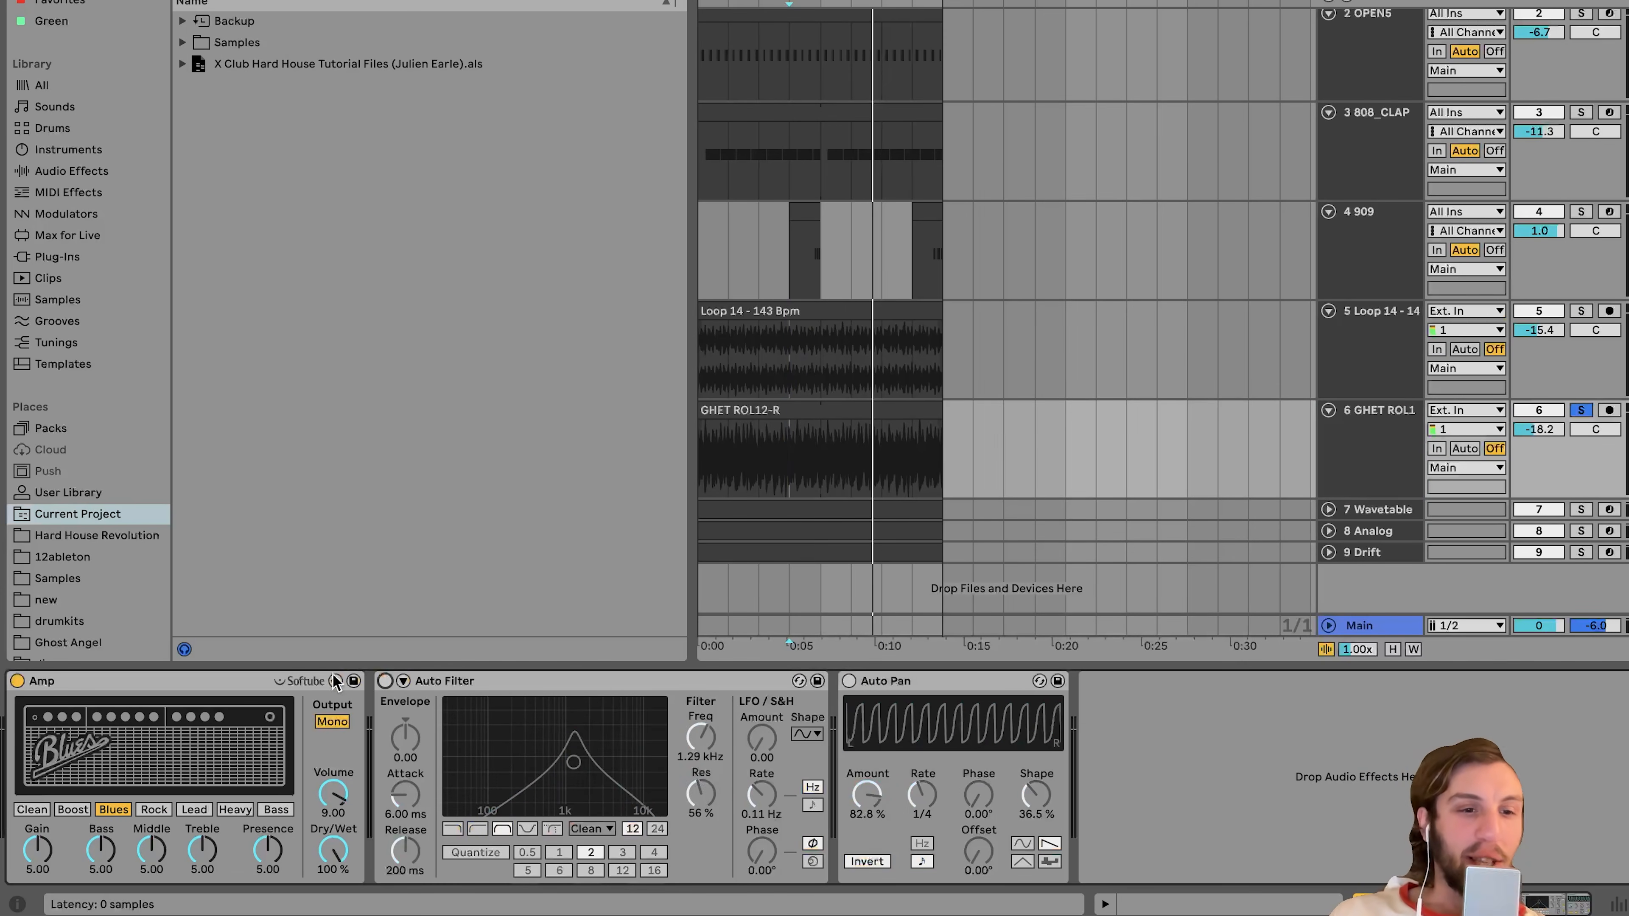
left_click(17, 681)
key("space")
left_click(71, 682)
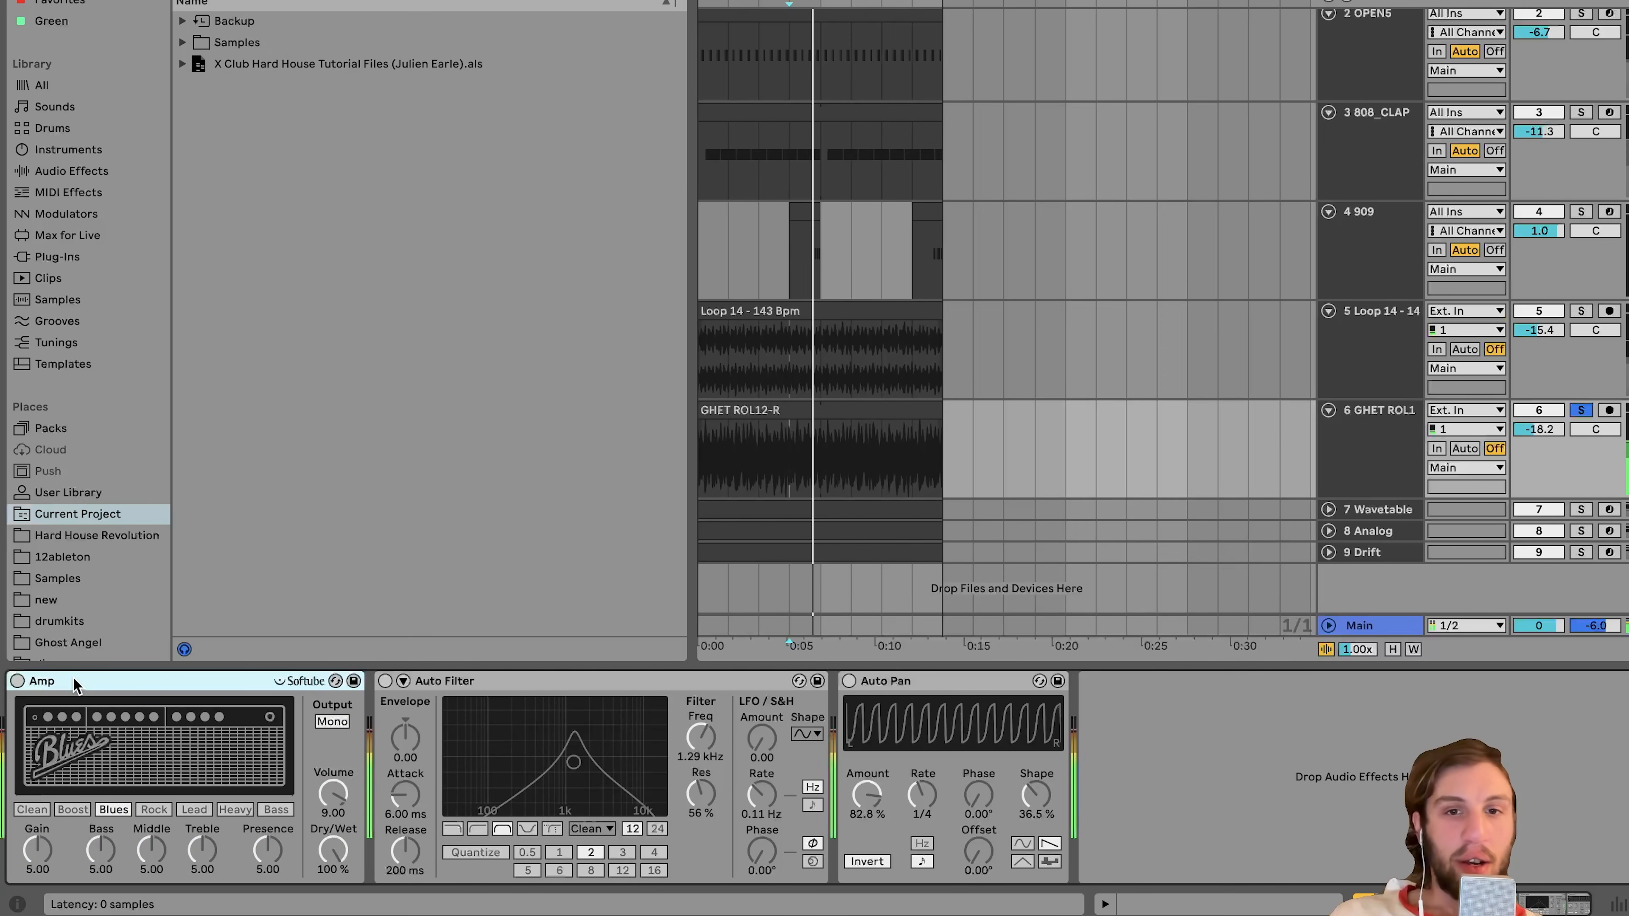
- Turn the GHET ROL1 track's Amp, Auto Filter and Auto Pan back on one by one while playing the loop
left_click(769, 404)
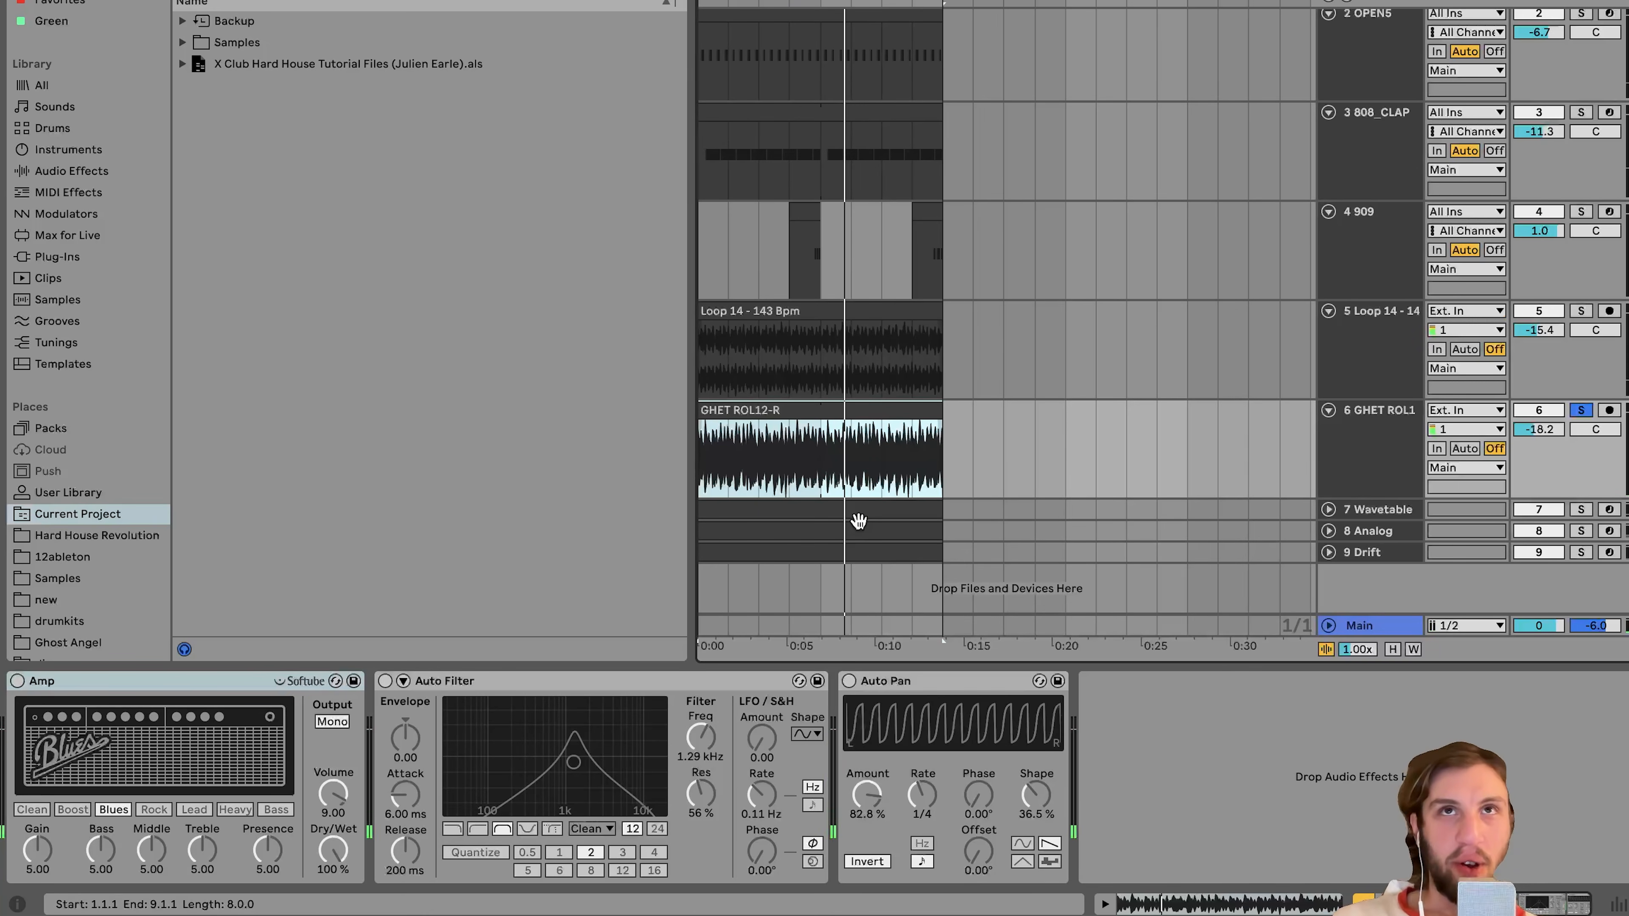
left_click(16, 681)
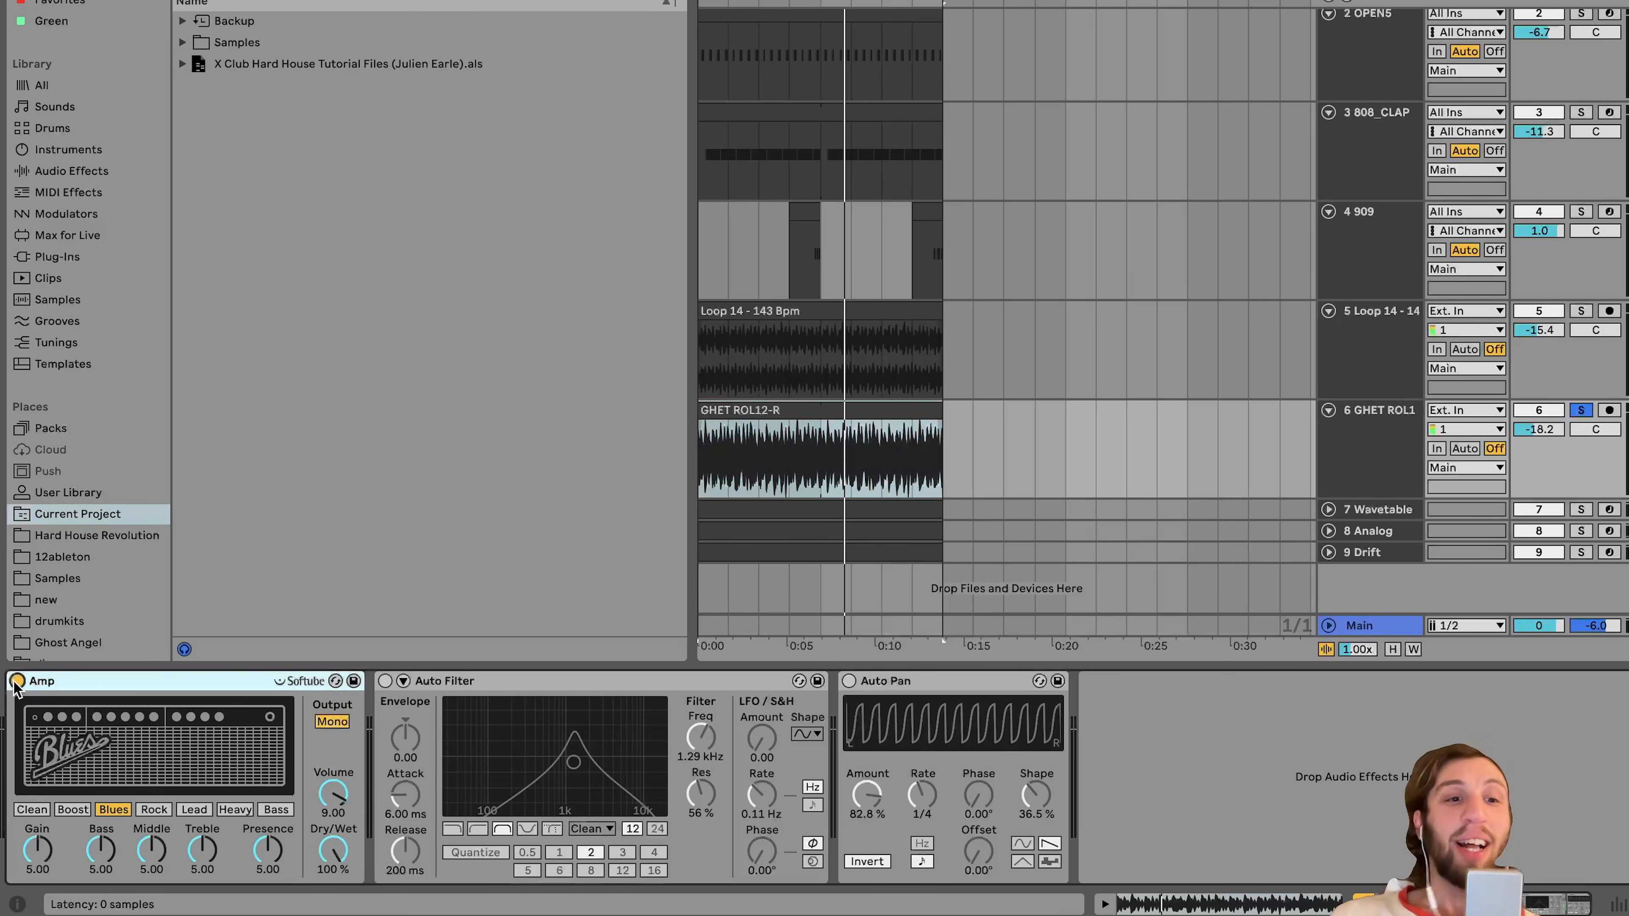
key("space")
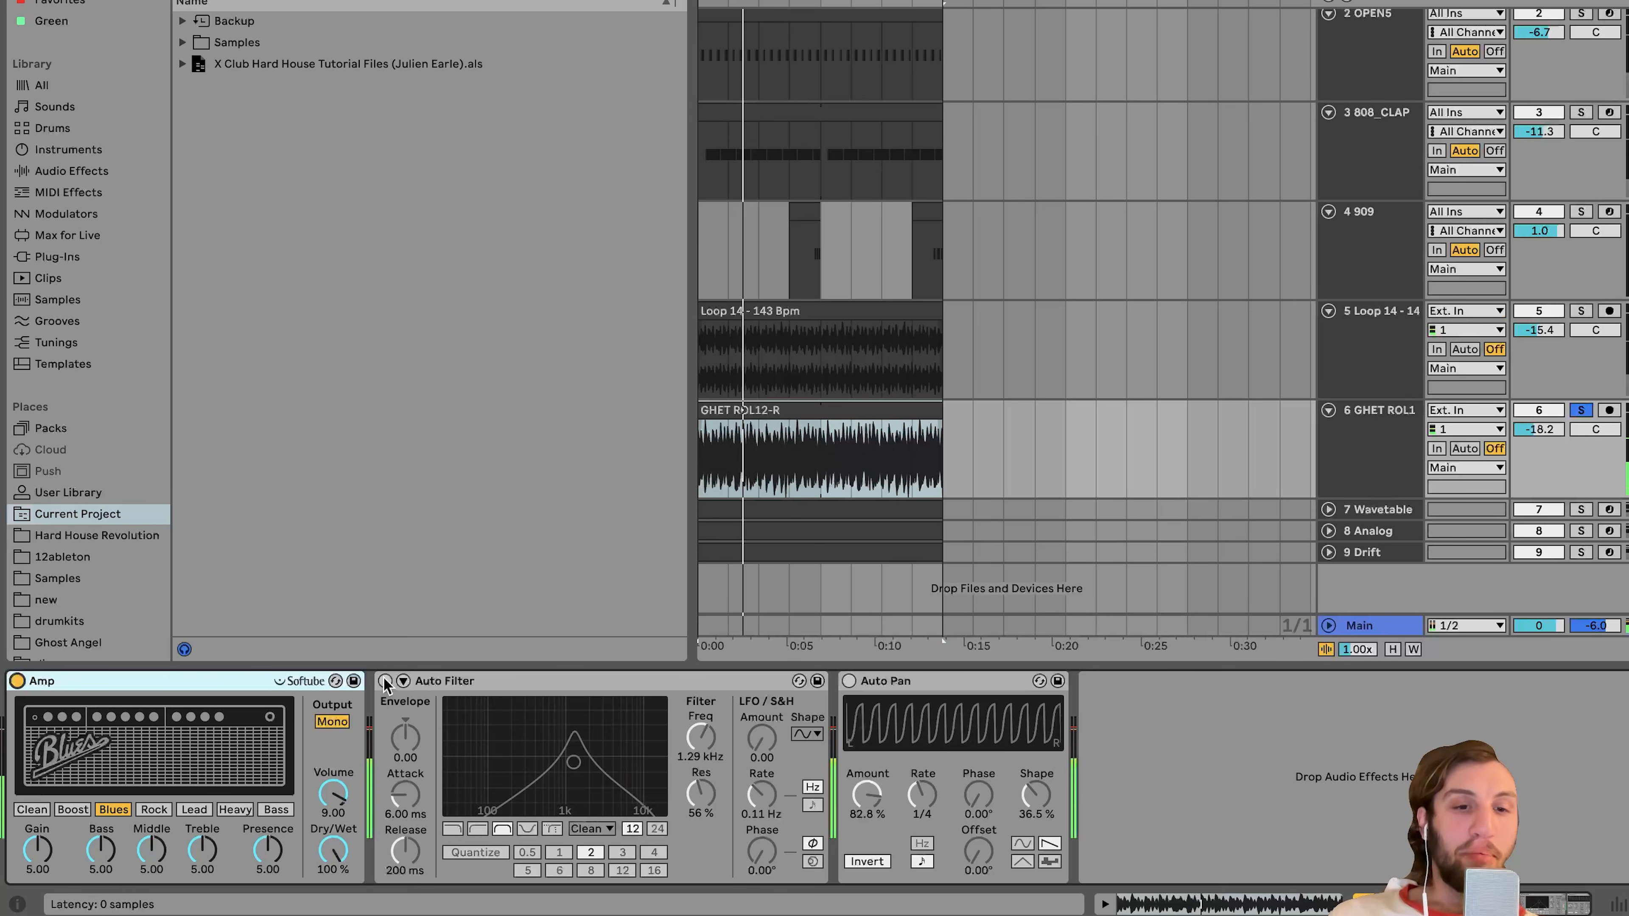
left_click(385, 681)
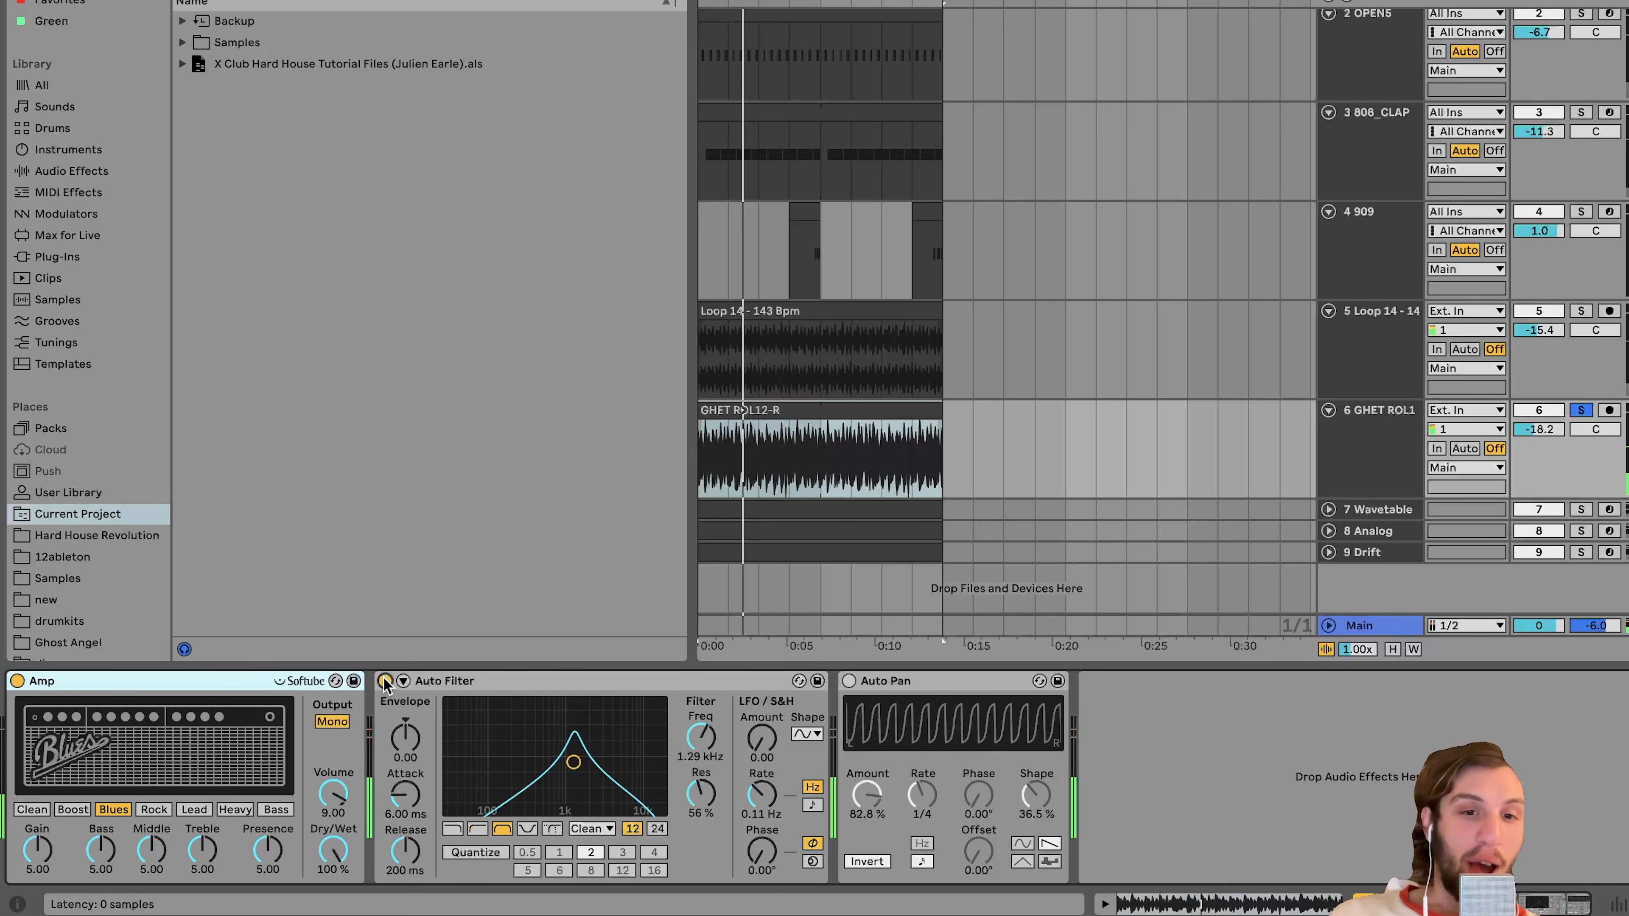
left_click(849, 681)
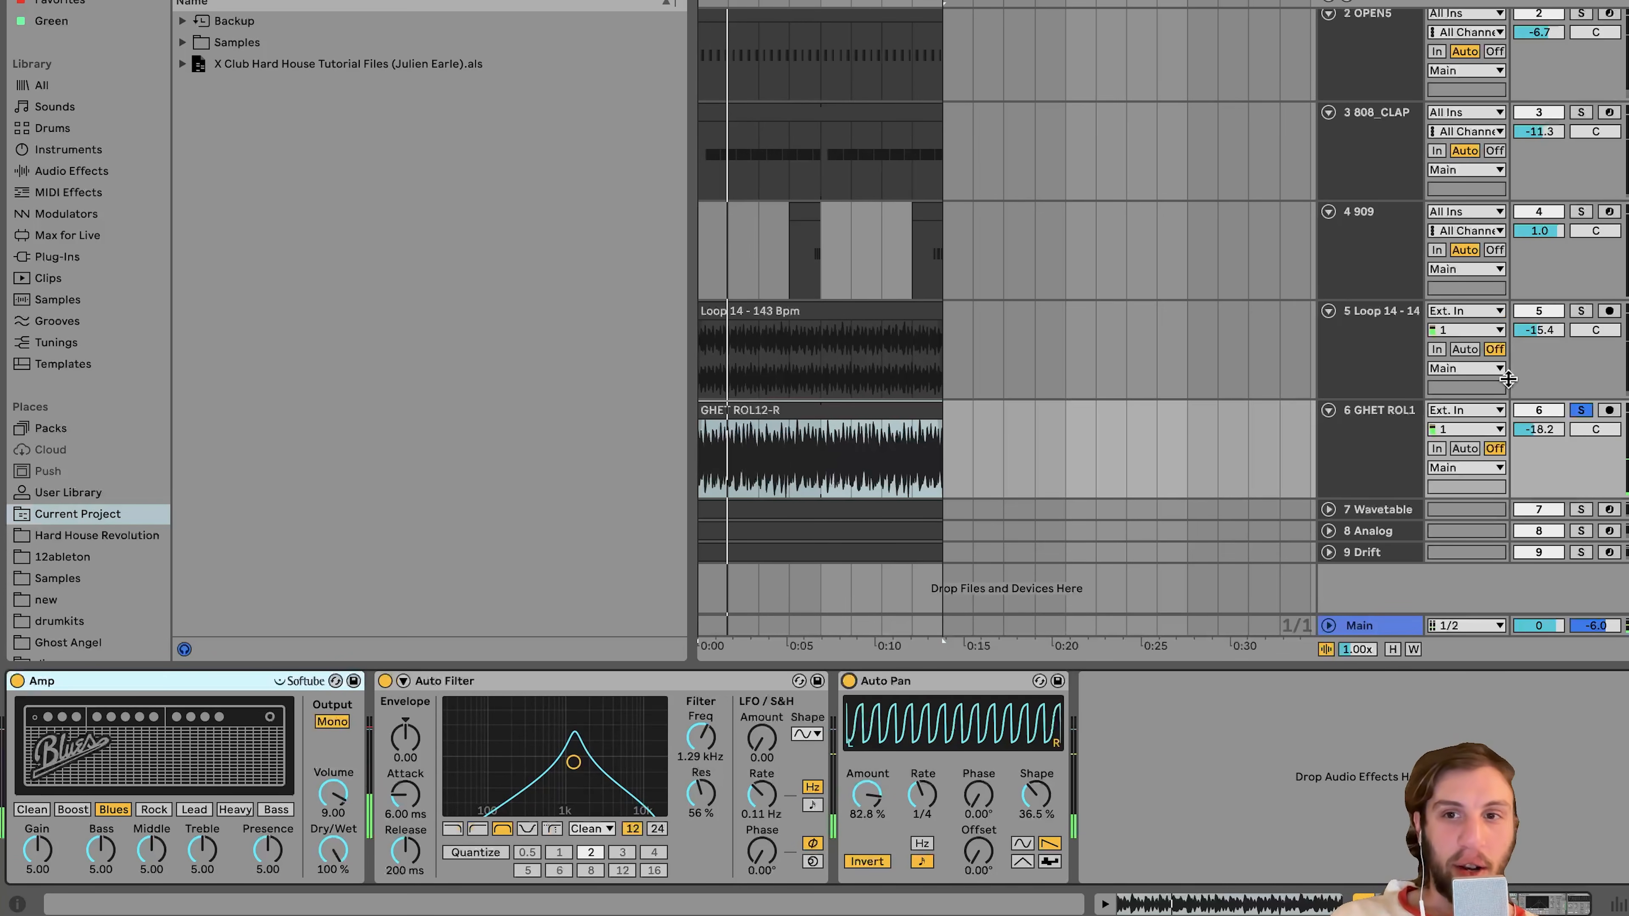
- Solo all six drum and loop tracks, from hardbassdr to GHET ROL1, and play them together
left_click(1366, 453)
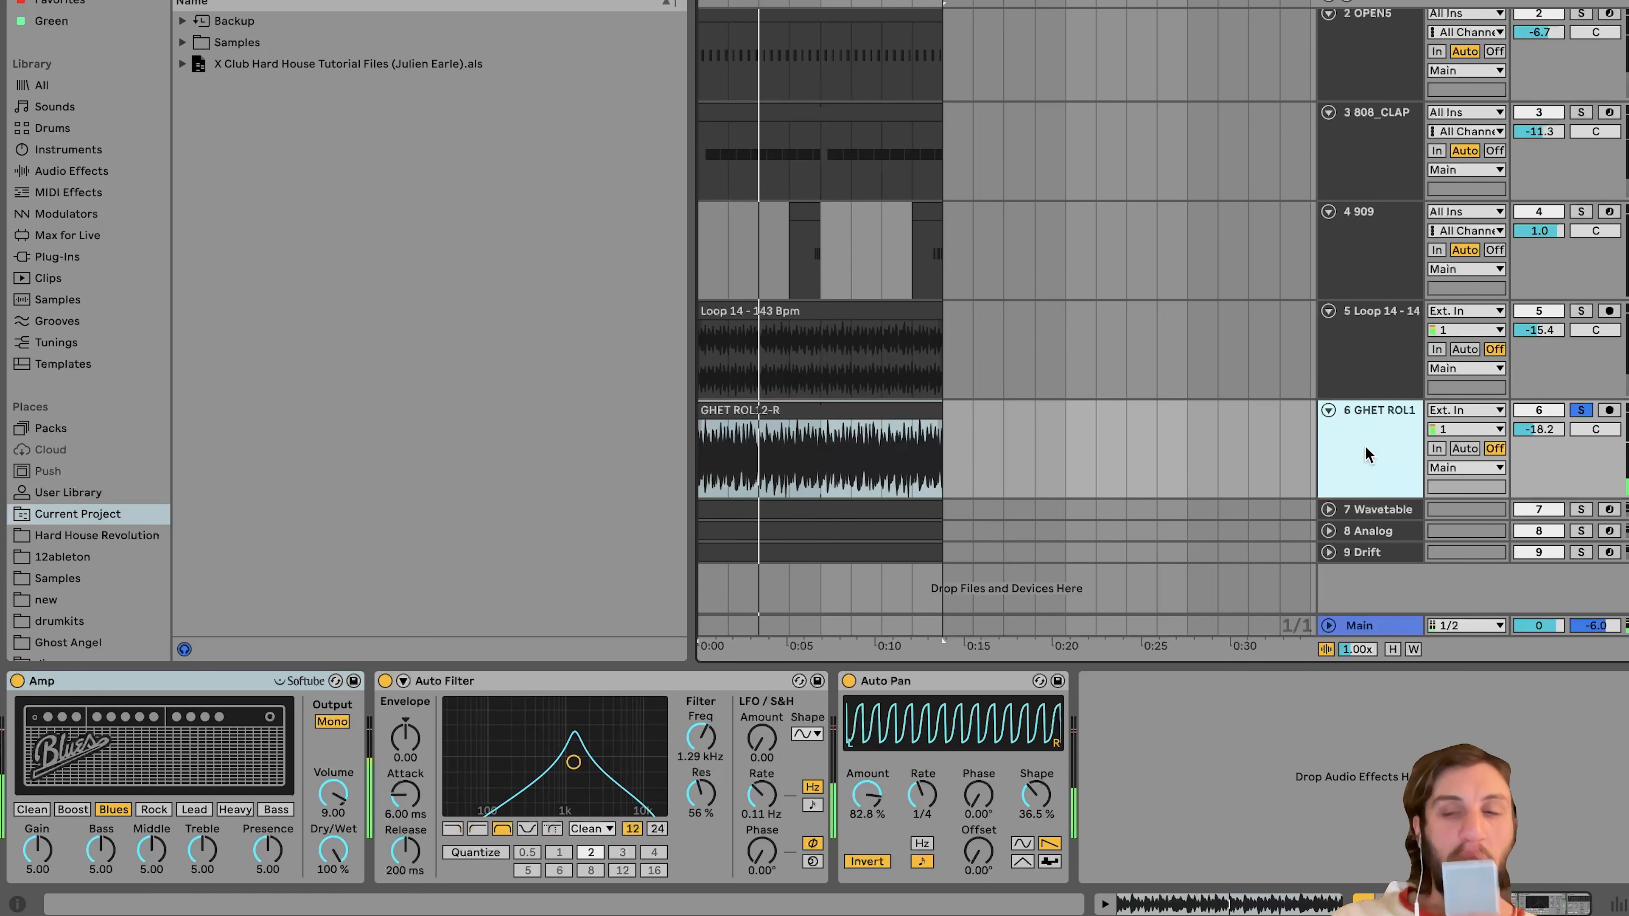
scroll(1364, 446, "up", 3)
left_click(1383, 83, "shift")
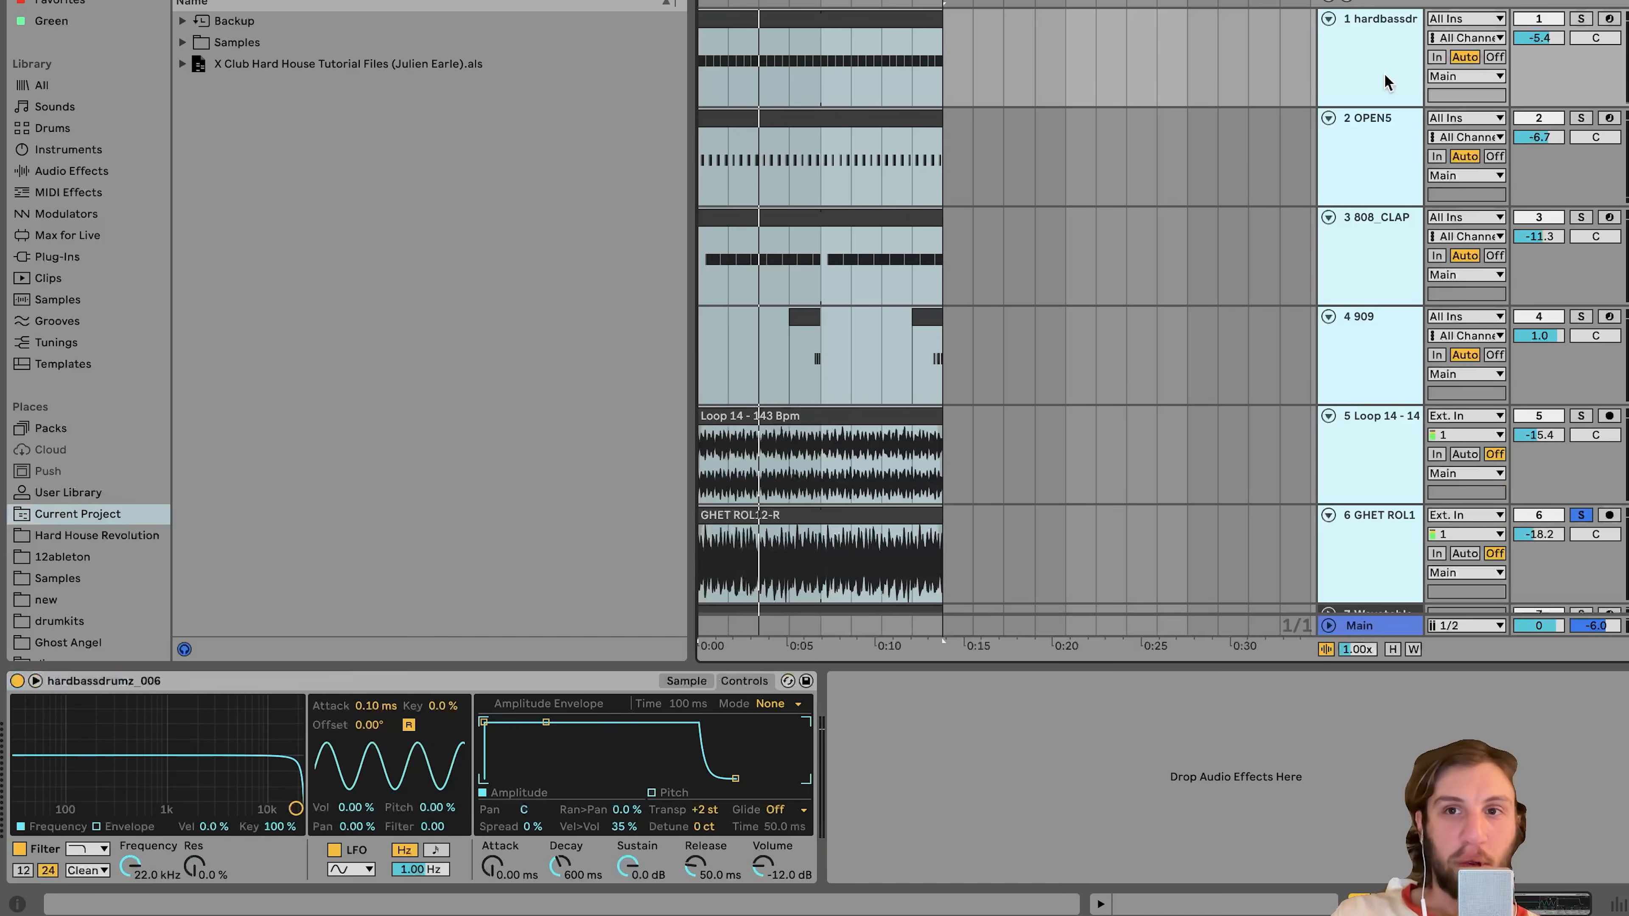
left_click(1581, 19)
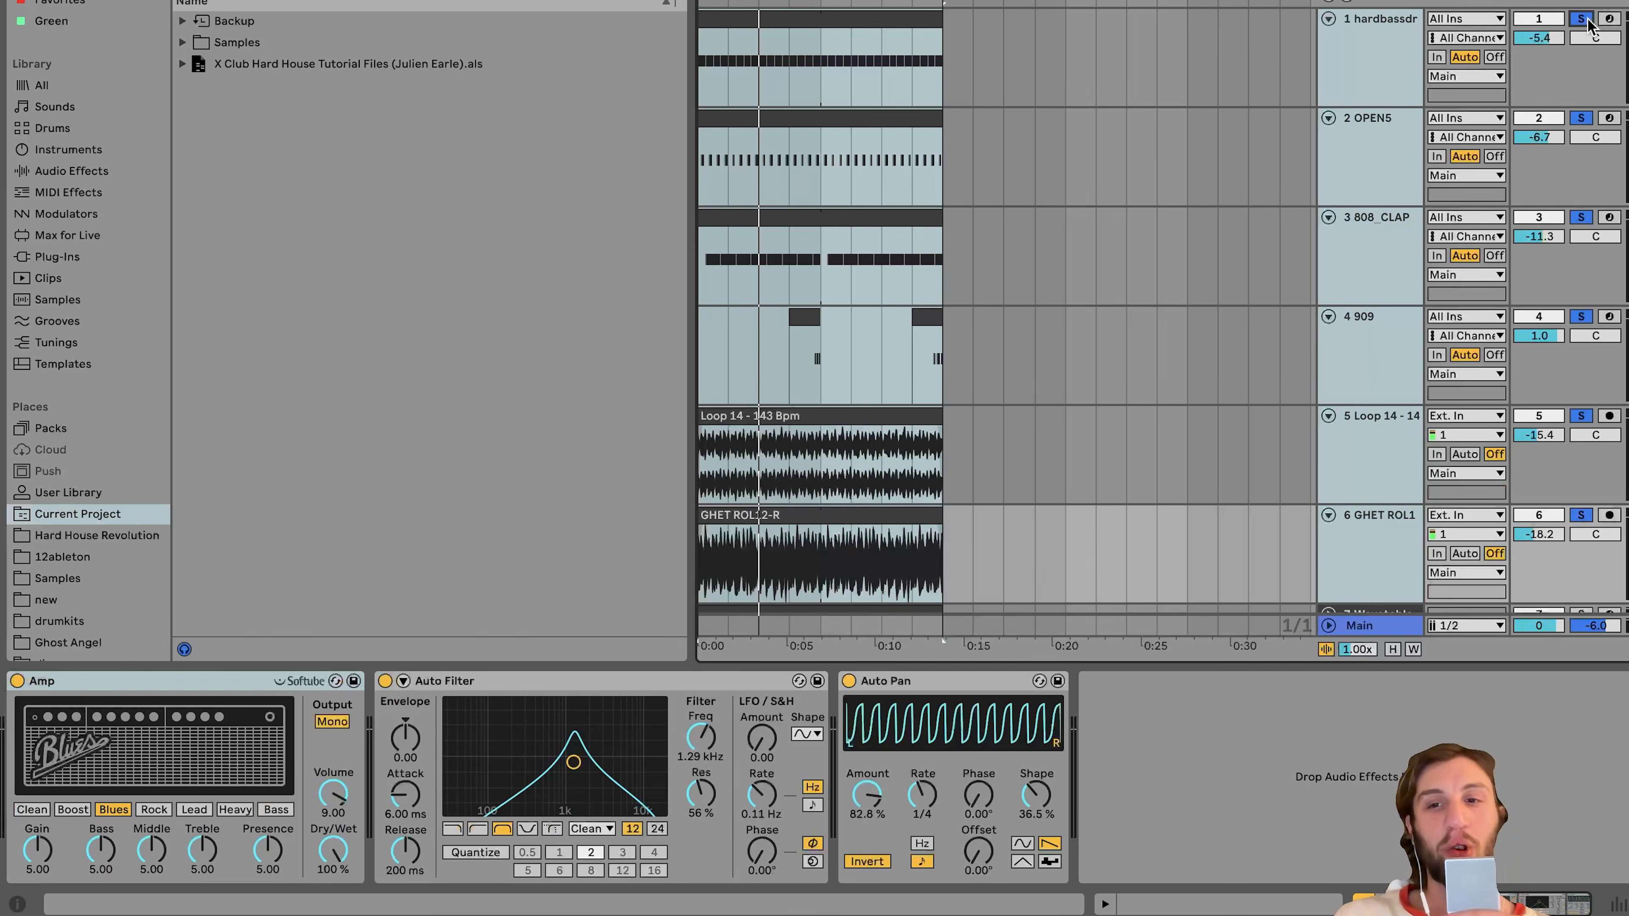
scroll(1378, 510, "down", 3)
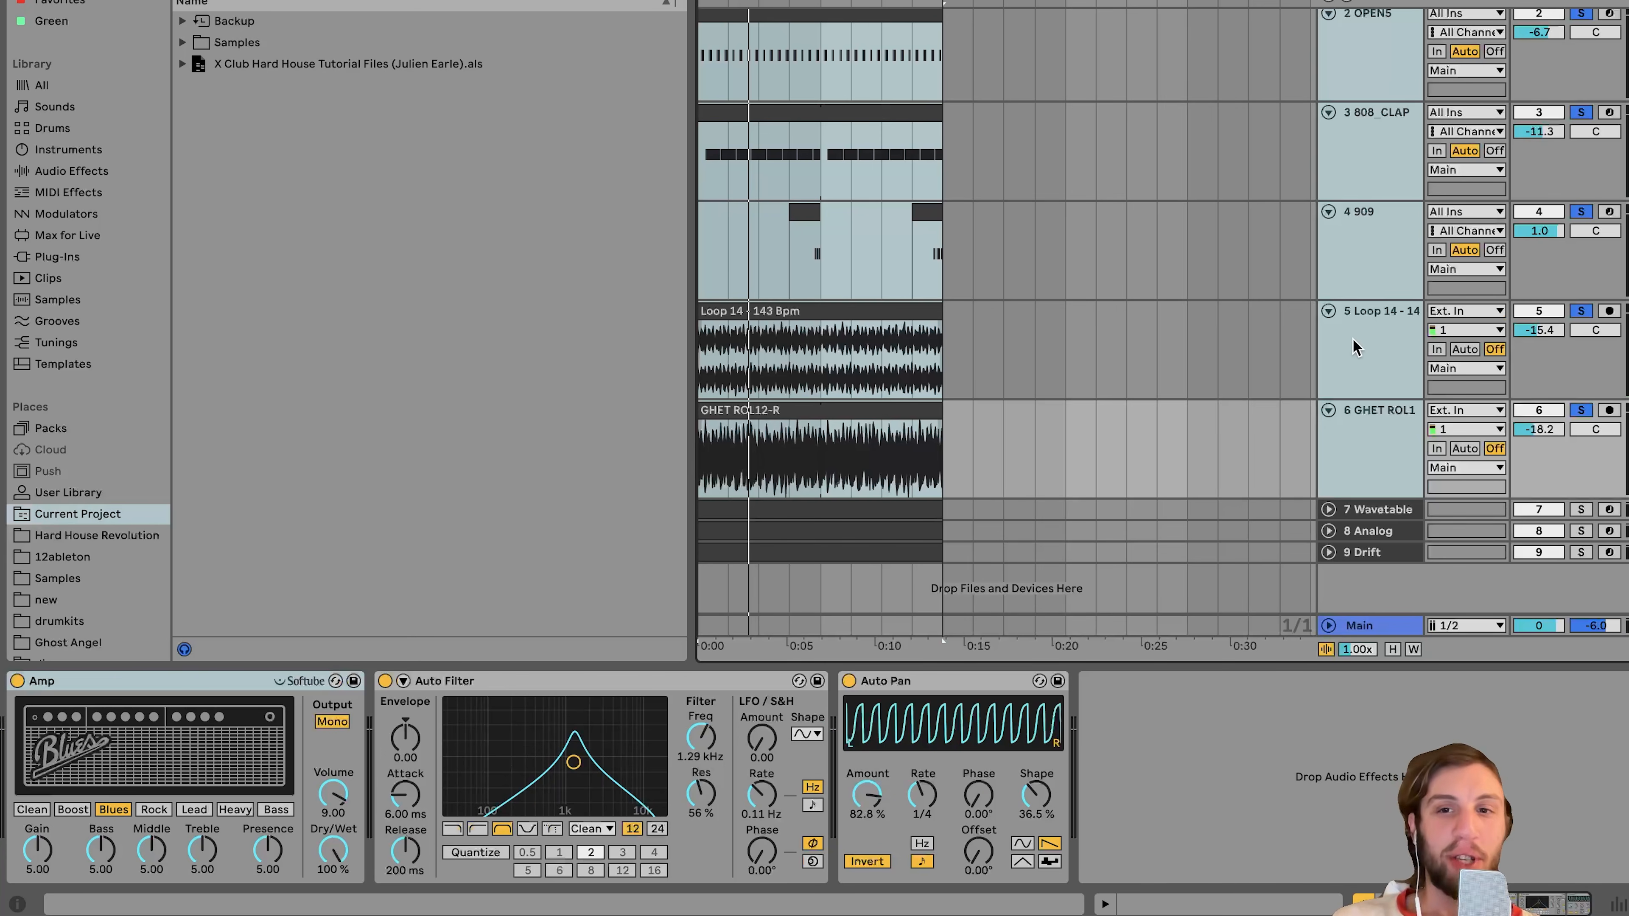
- Select the Loop 14 track, and then the hardbassdr, OPEN5 and 808_CLAP tracks, while the drums play
left_click(1352, 361)
scroll(1352, 362, "up", 3)
left_click(1356, 67)
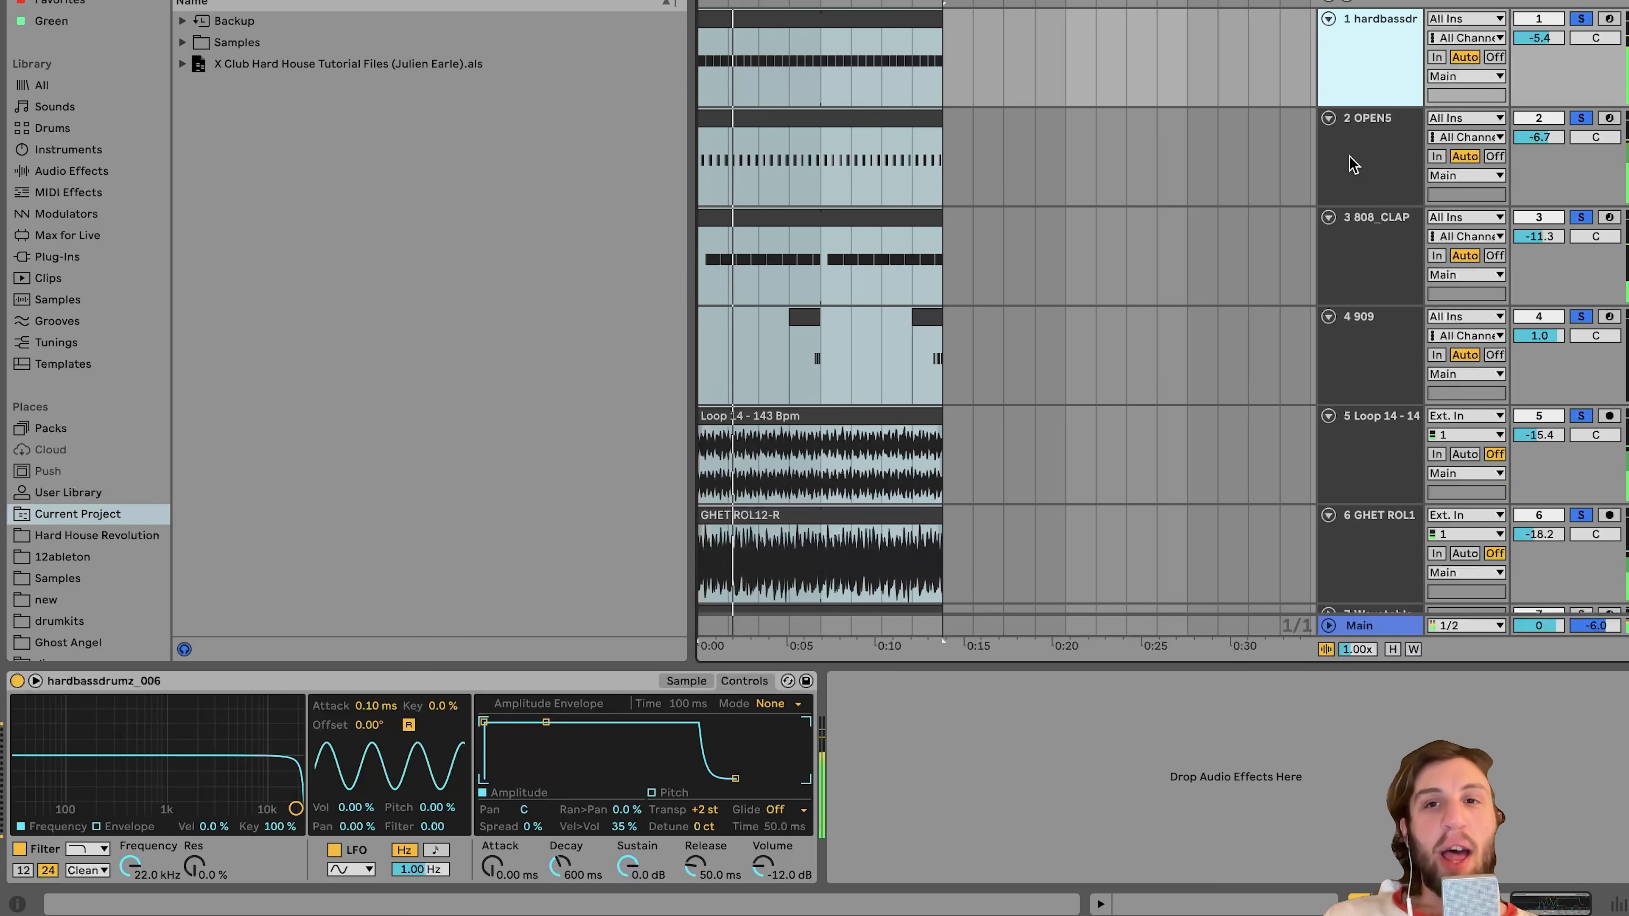
left_click(1372, 247, "shift")
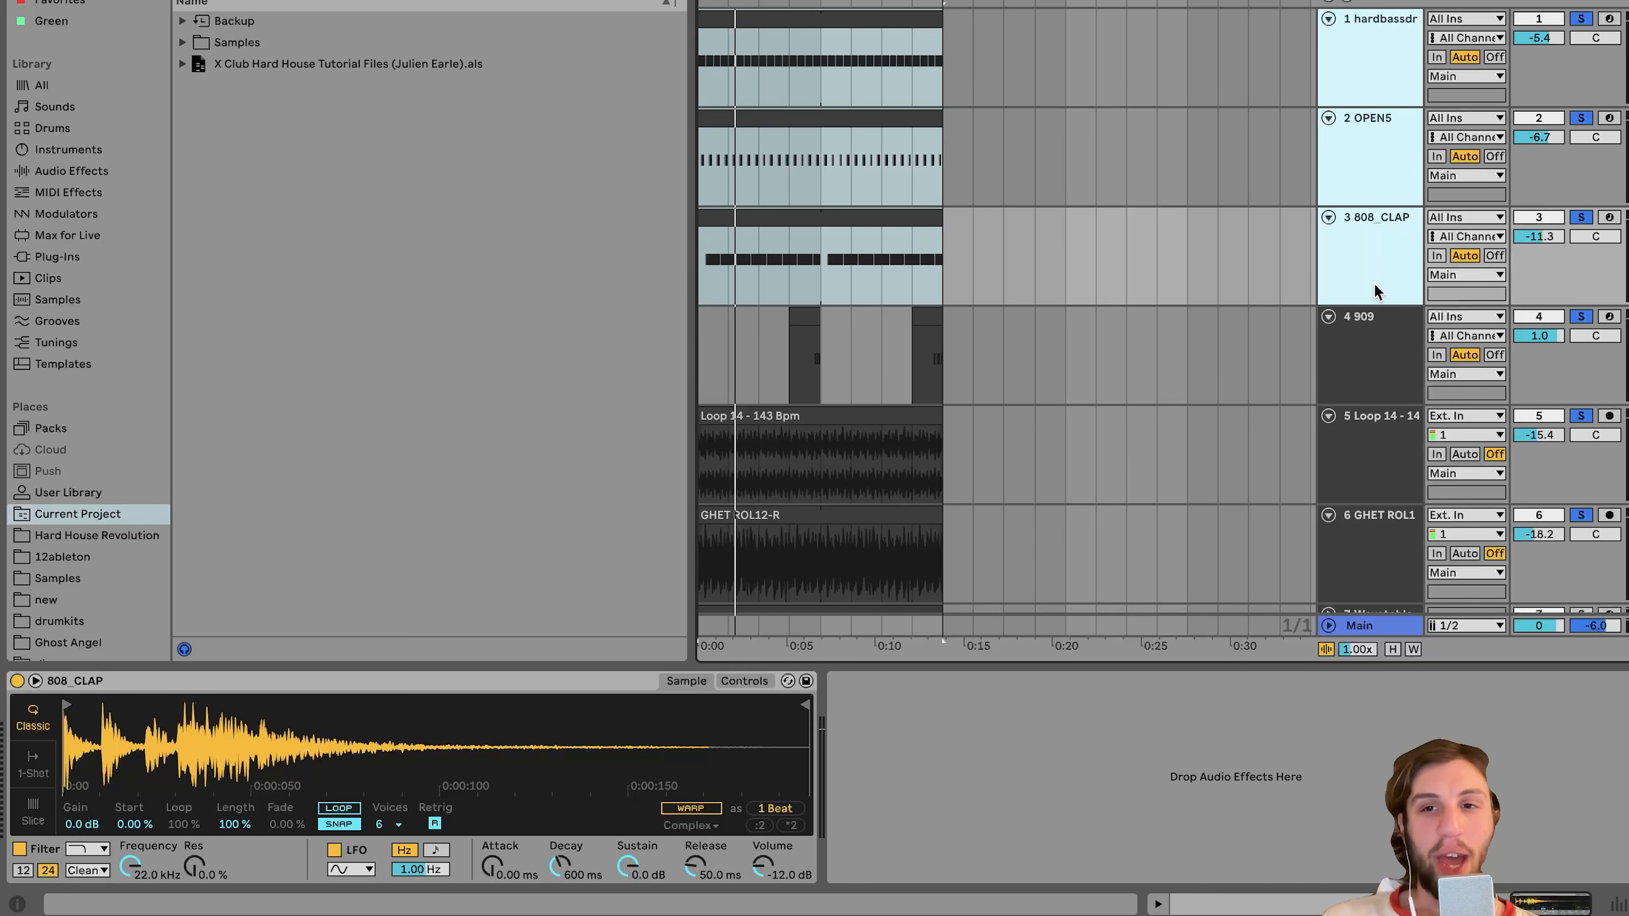
- Unfold and solo only the Wavetable track, view its clip's notes, and return to its devices
scroll(1374, 292, "down", 2)
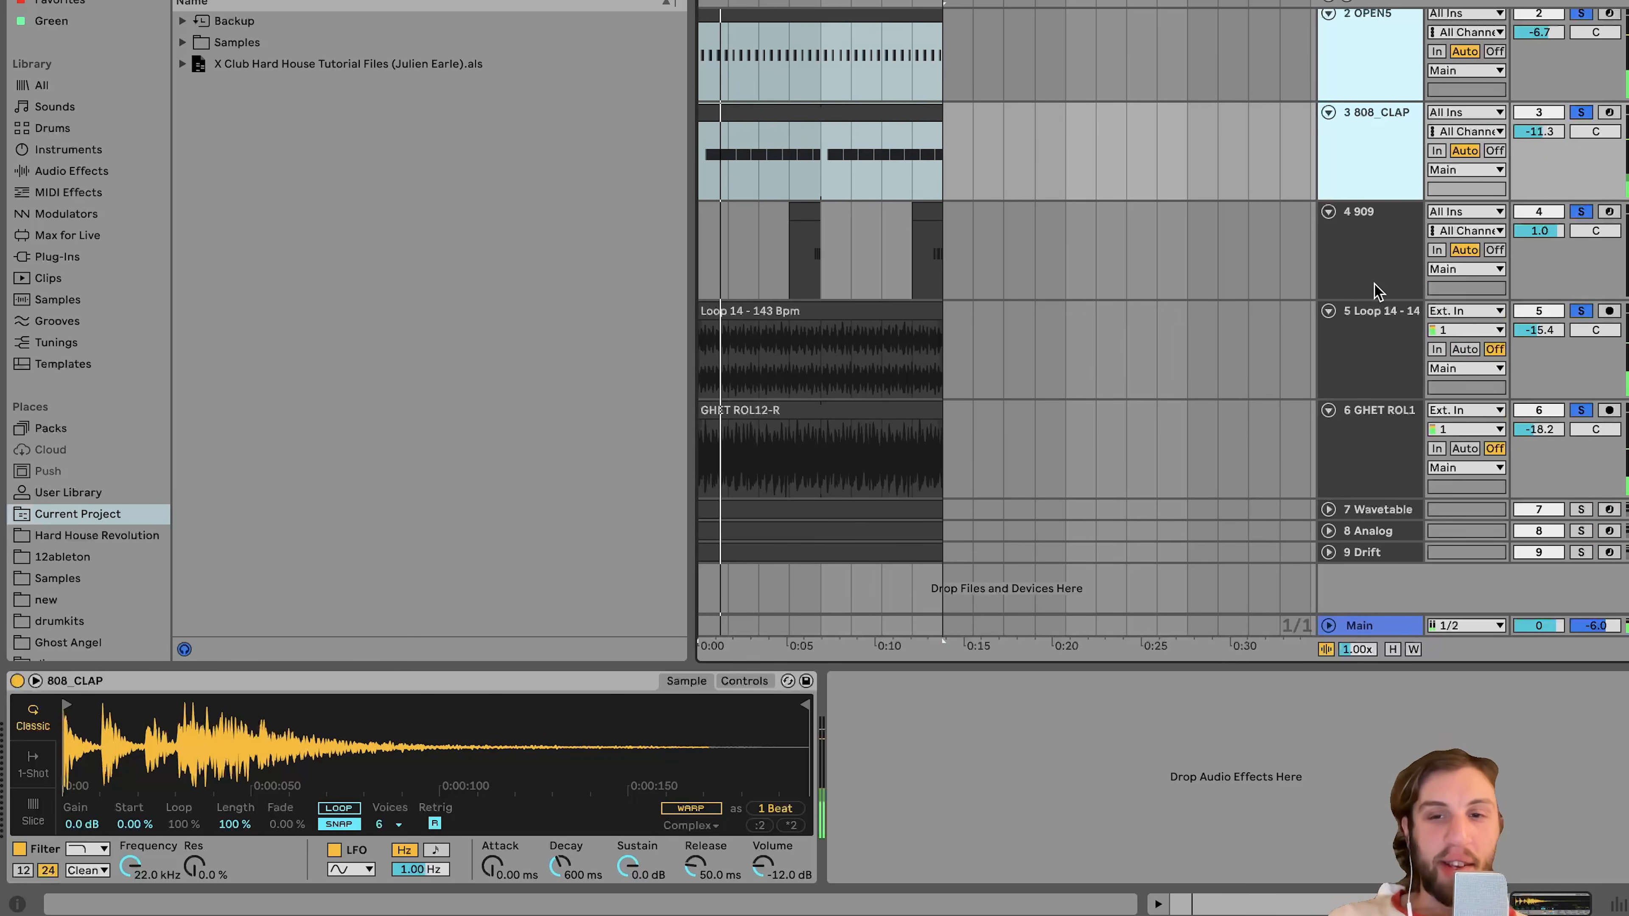
left_click(1326, 511)
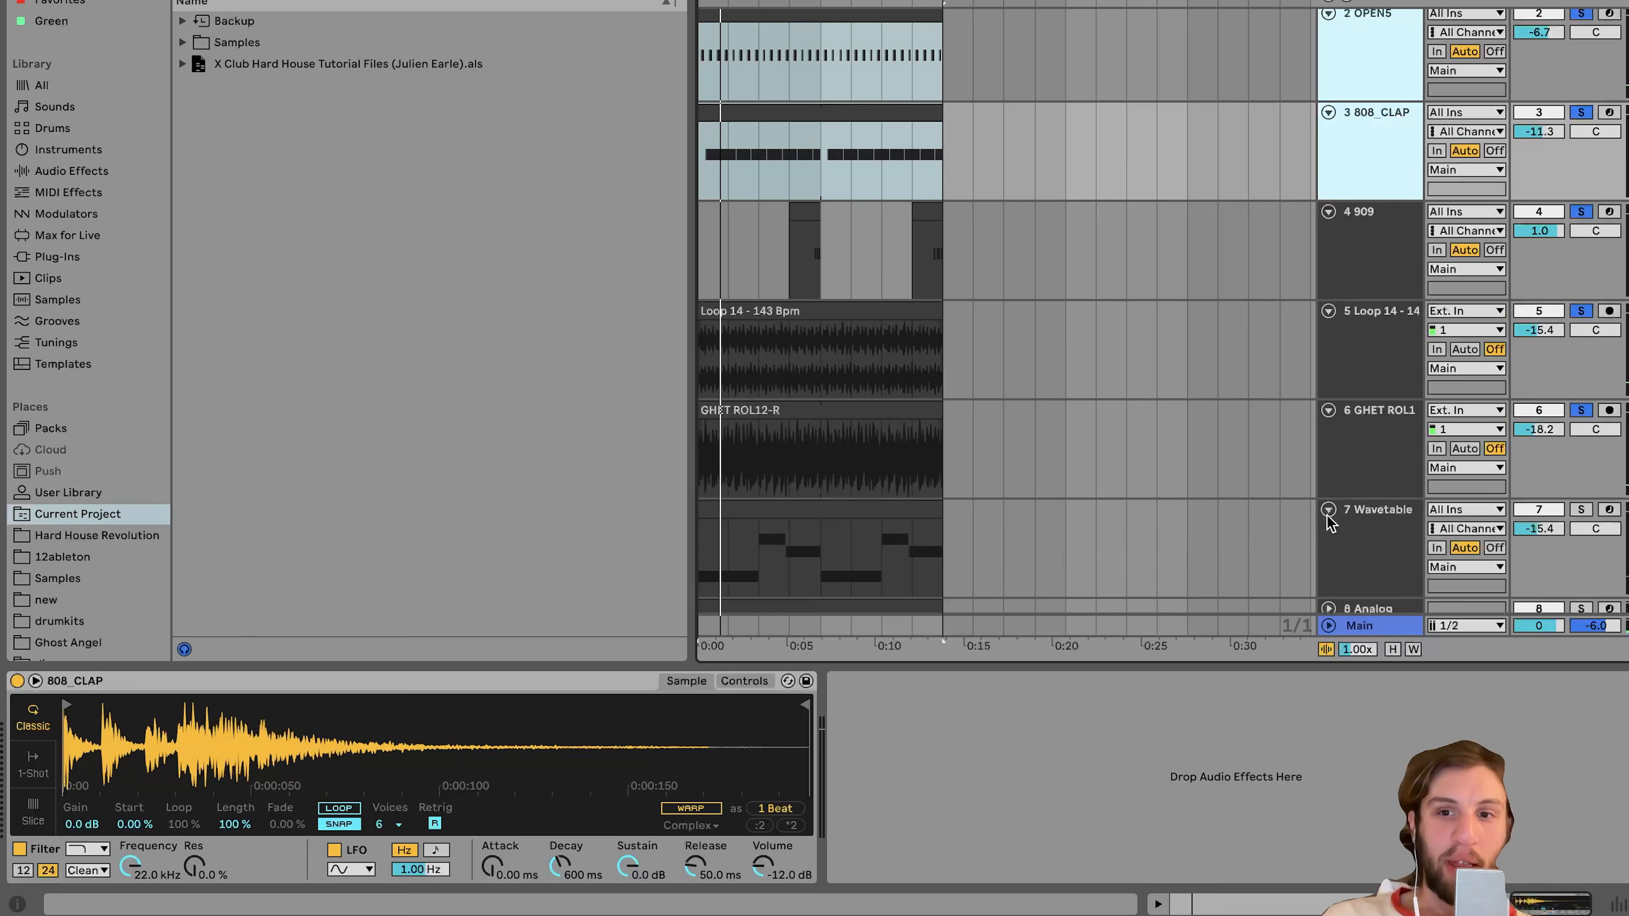
scroll(1329, 513, "down", 2)
left_click(1362, 457)
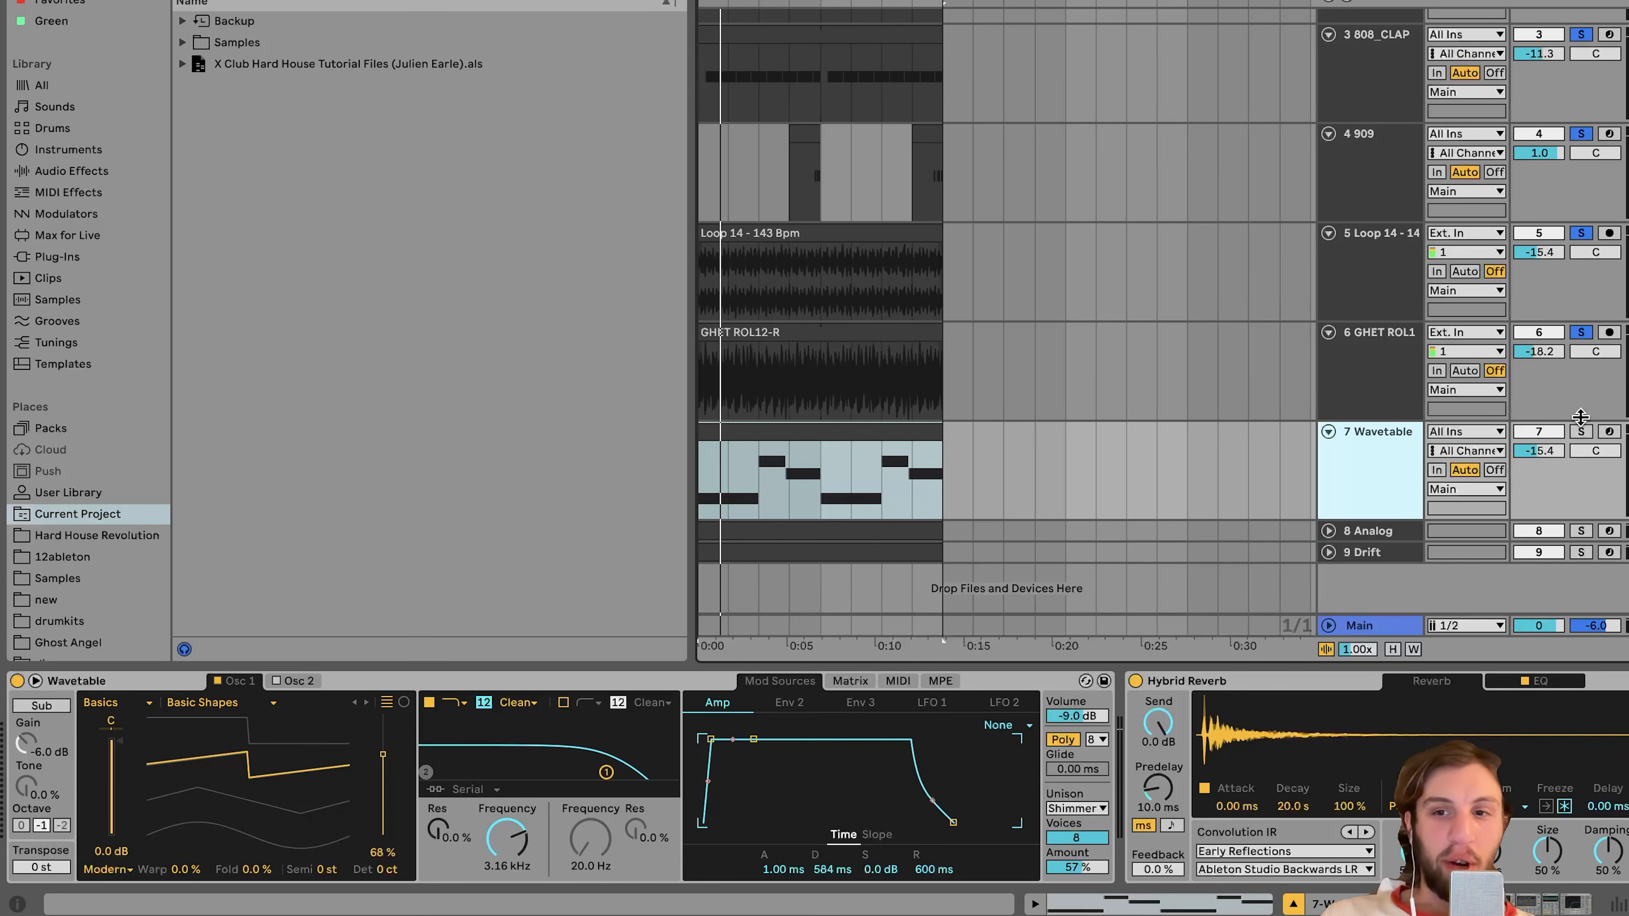
left_click(1581, 431)
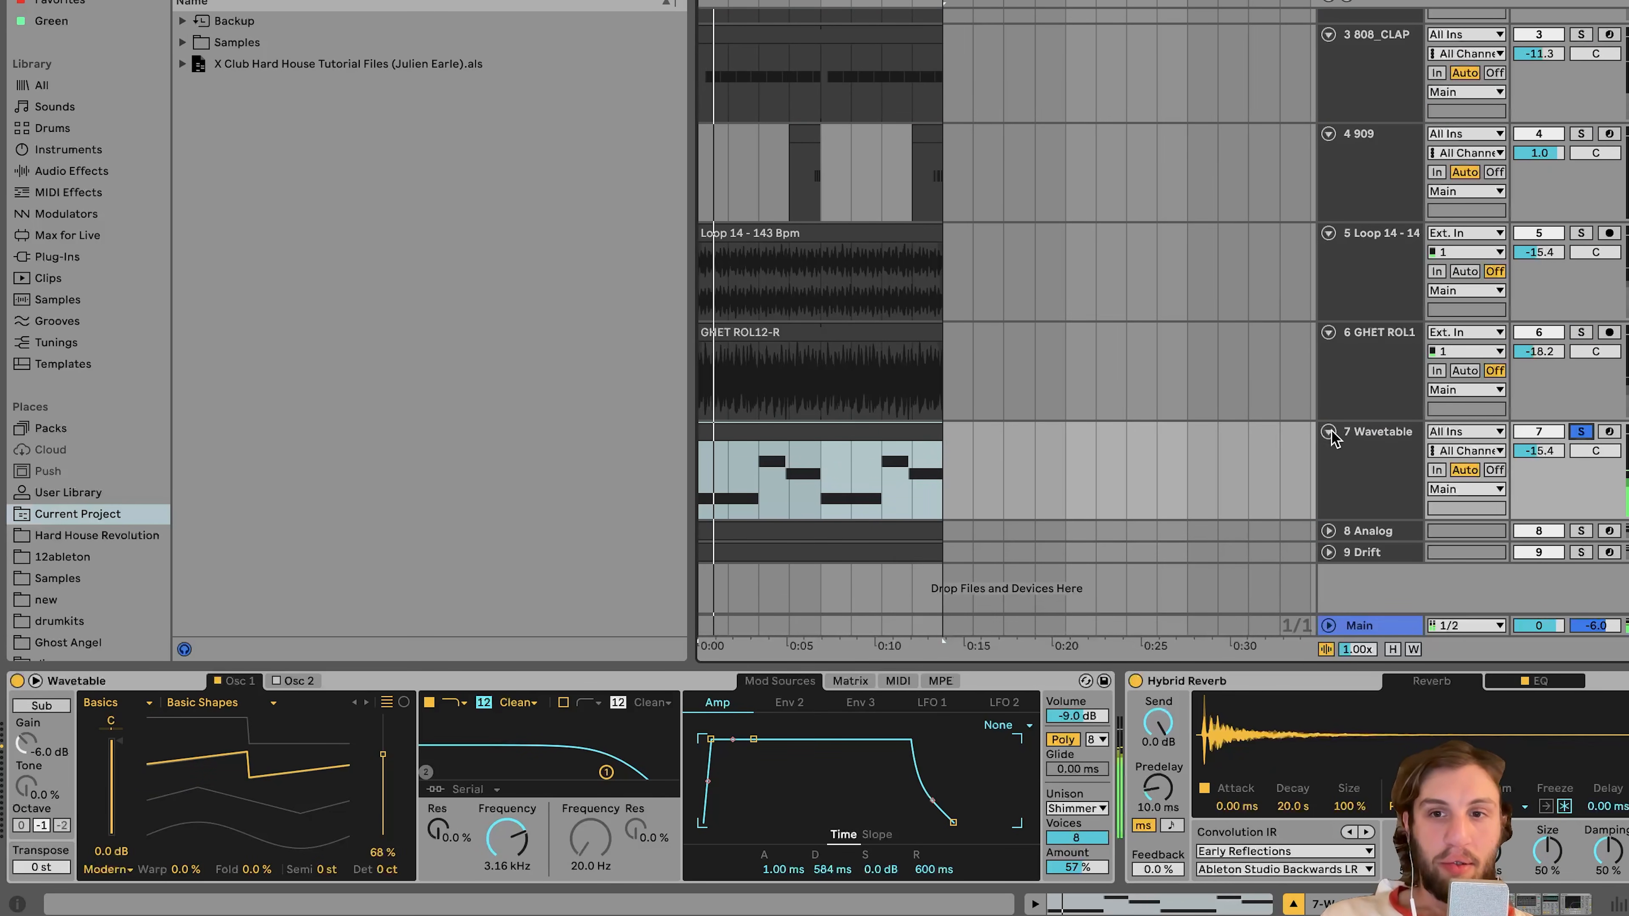
double_click(842, 475)
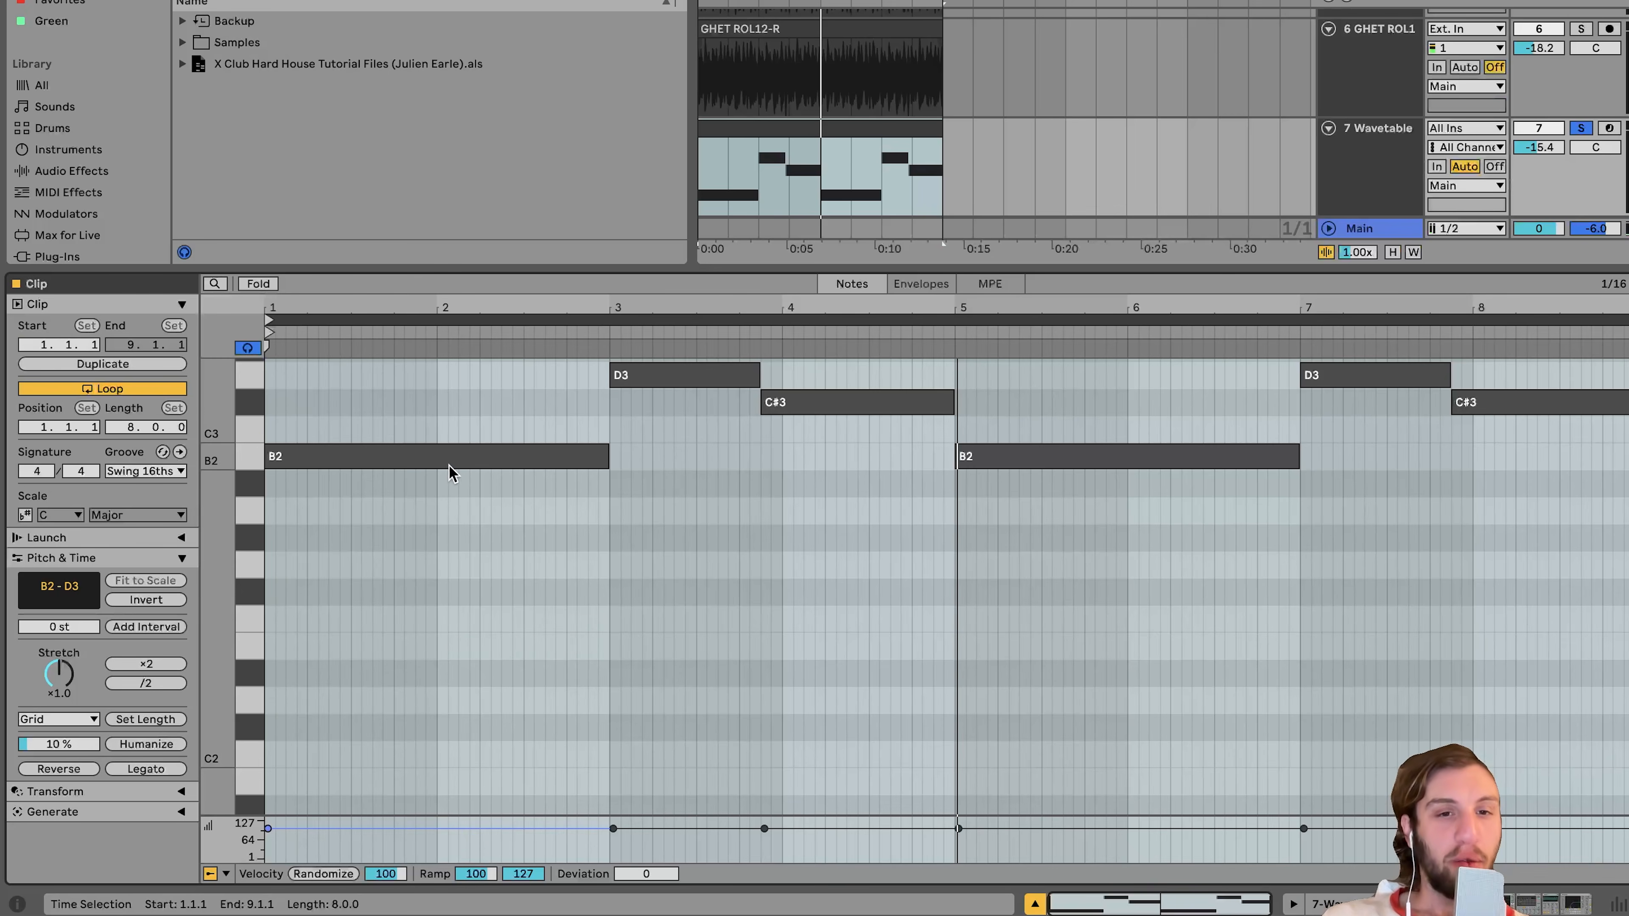
left_click(1351, 190)
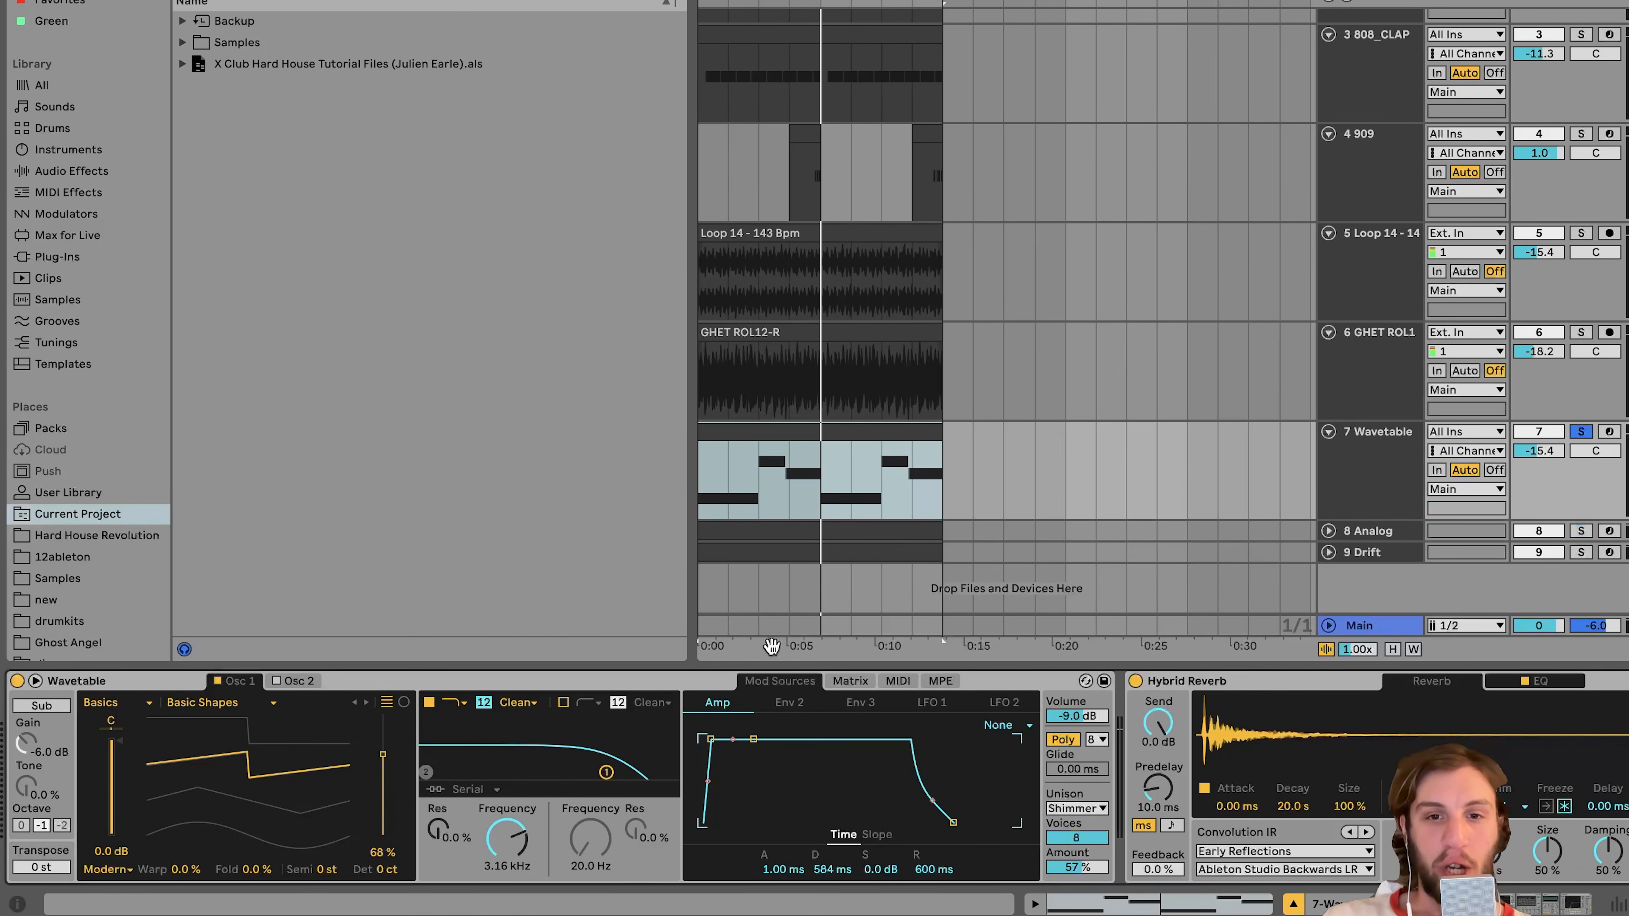
- View the Drift clip's notes, play Drift soloed together with Wavetable, and return to the Wavetable track's notes and devices
double_click(766, 552)
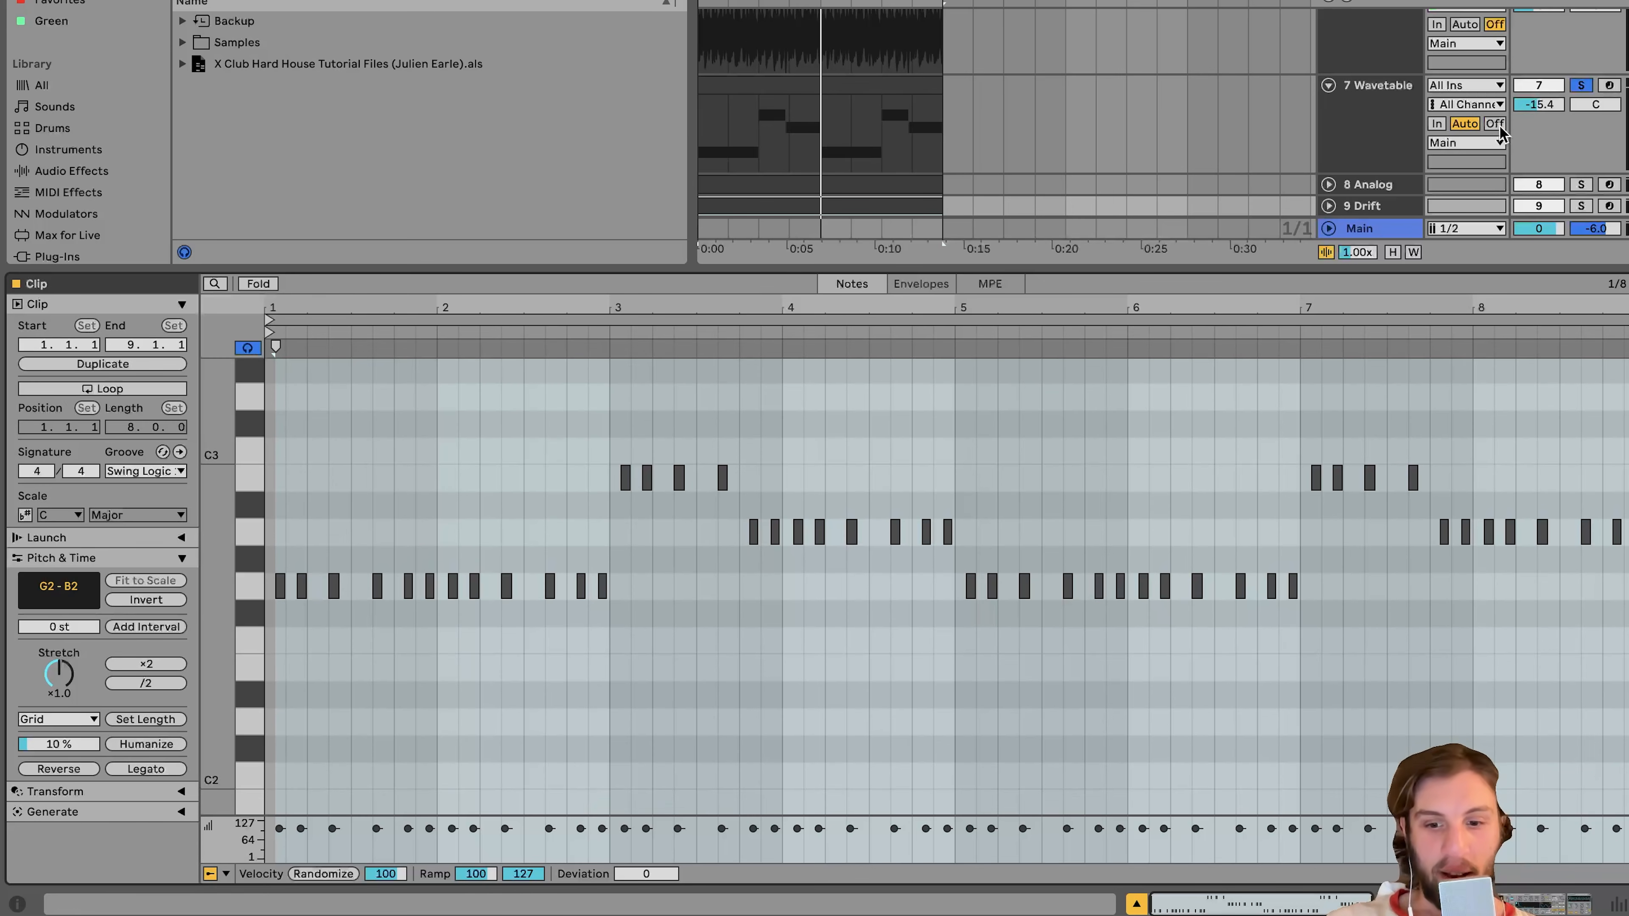
left_click(1584, 205, "super")
key("space")
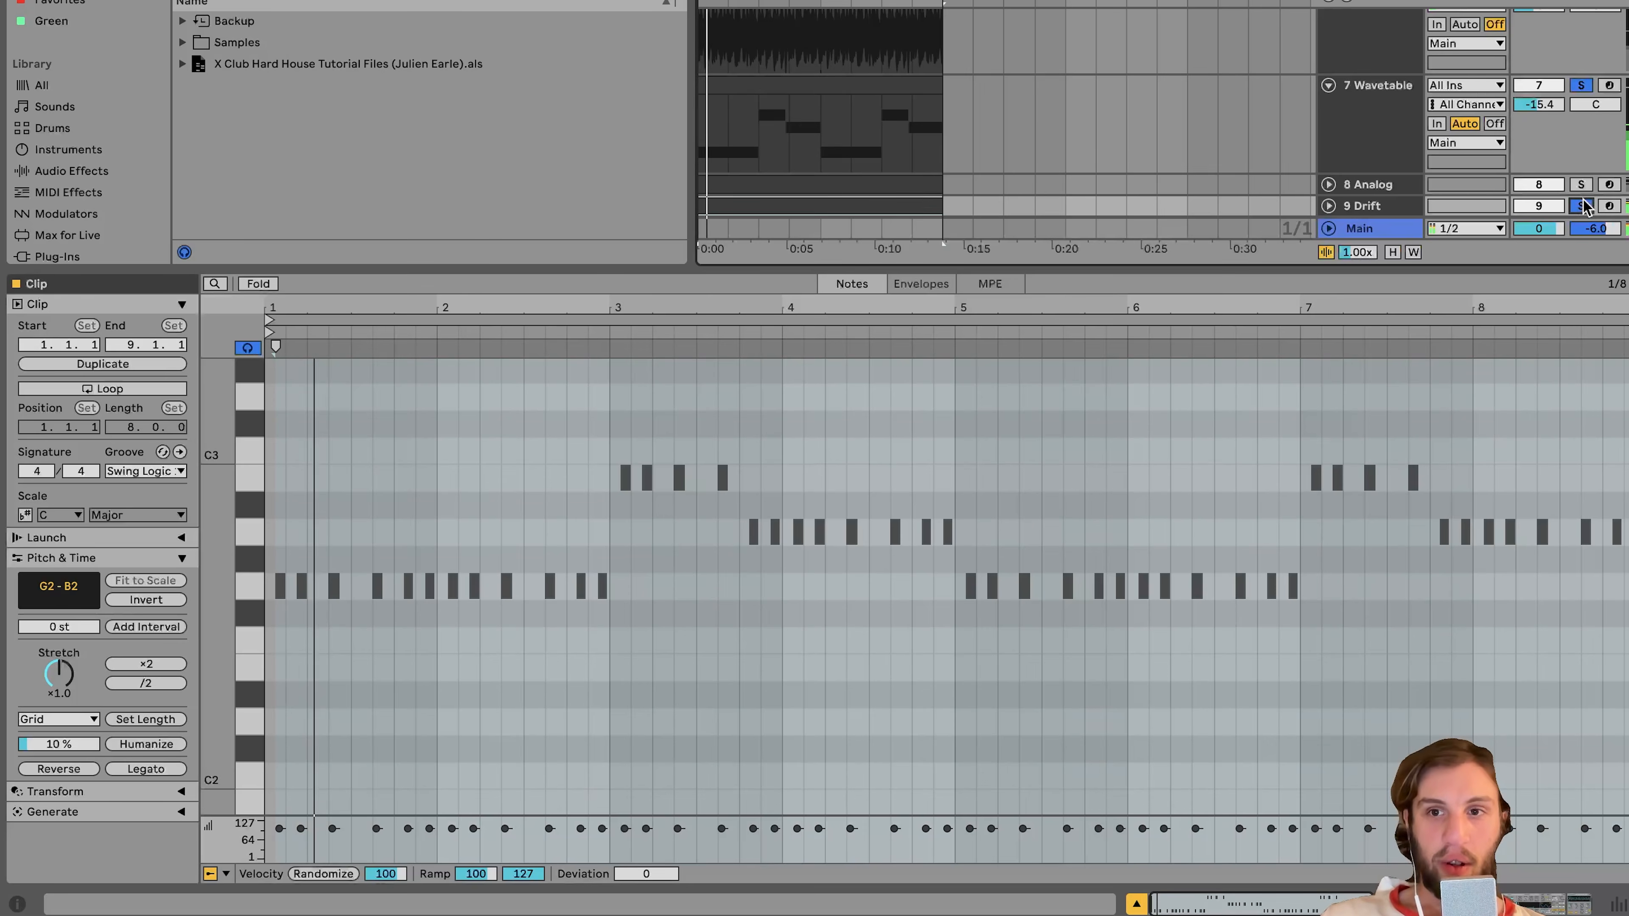
left_click(1376, 134)
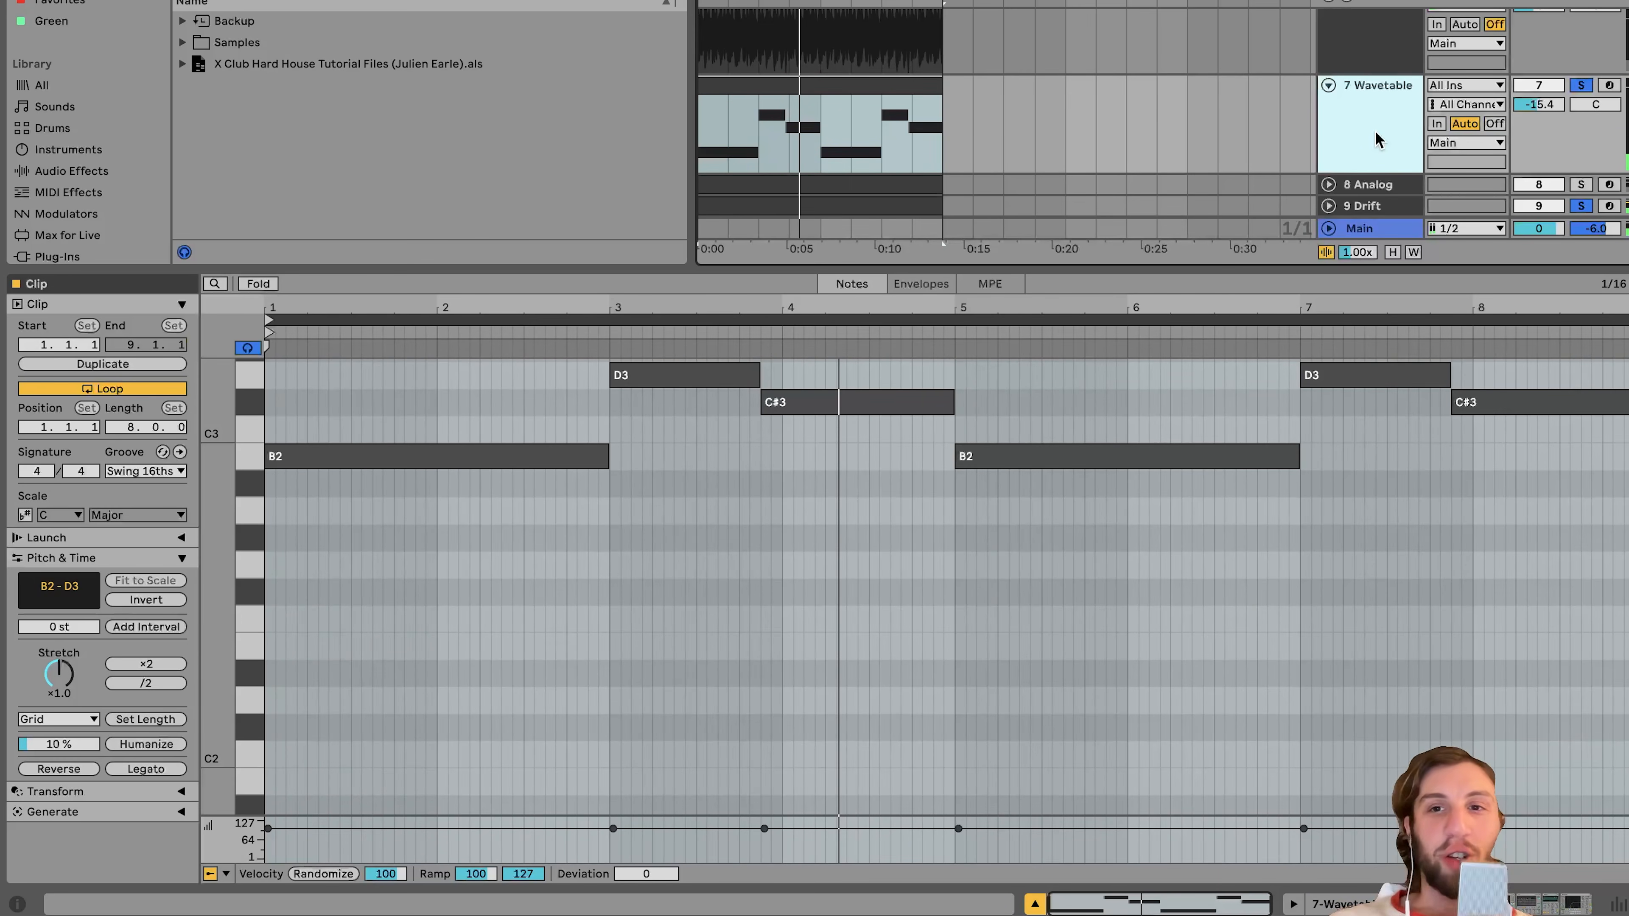
left_click(1378, 138)
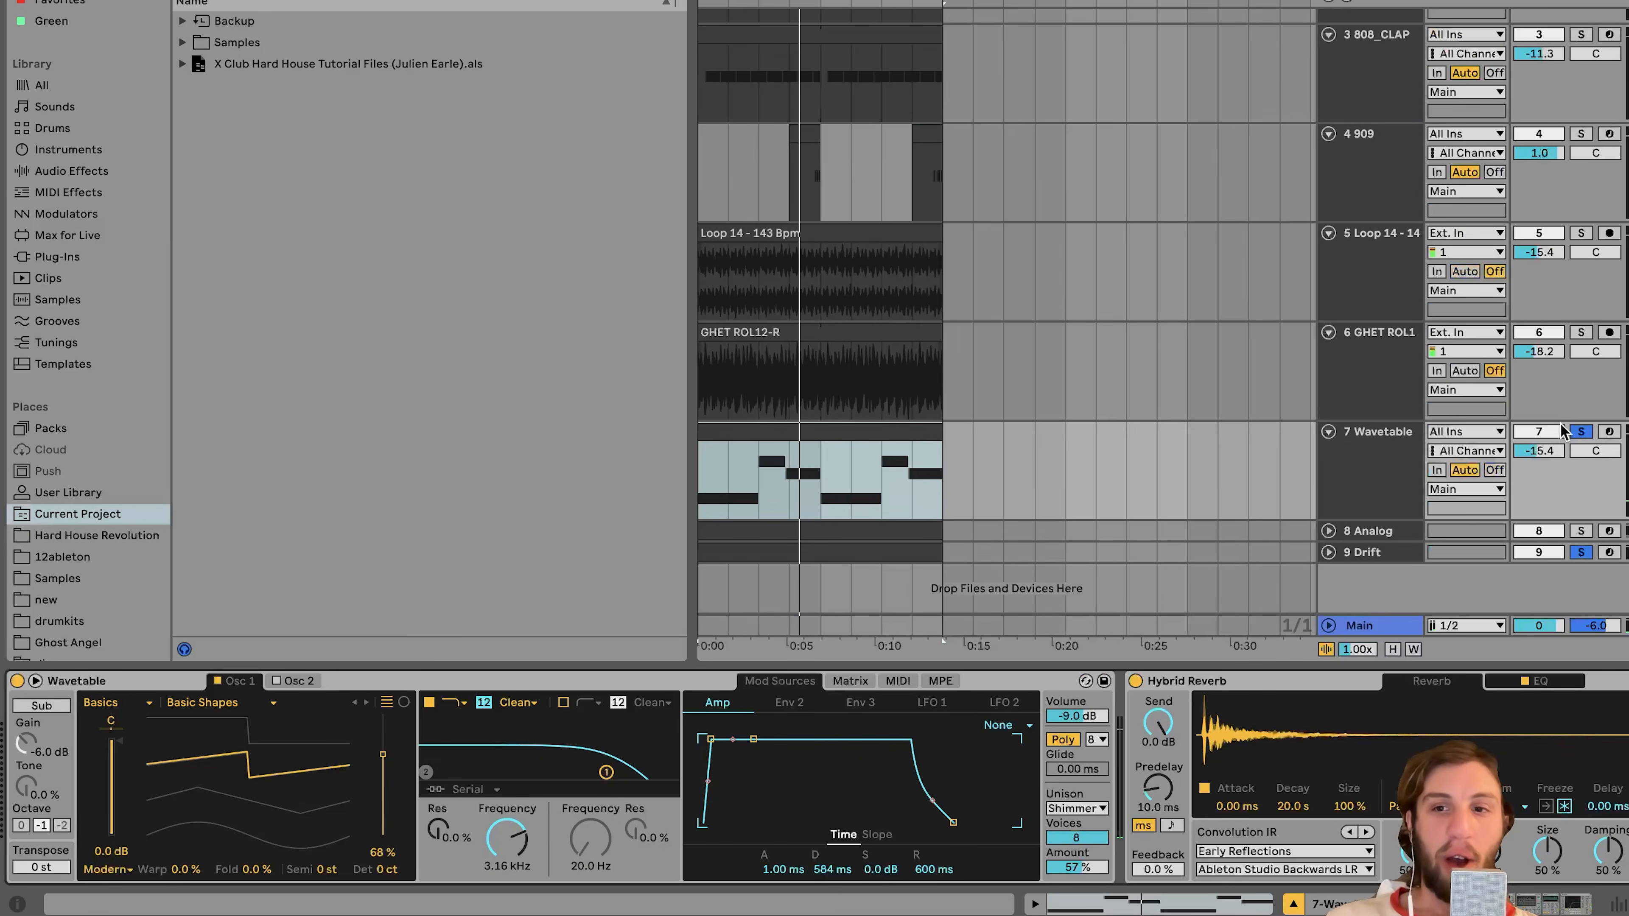
- Compare Wavetable with and without Drift and in the full mix by toggling solos, ending with only Wavetable soloed
left_click(1582, 432)
left_click(1581, 432)
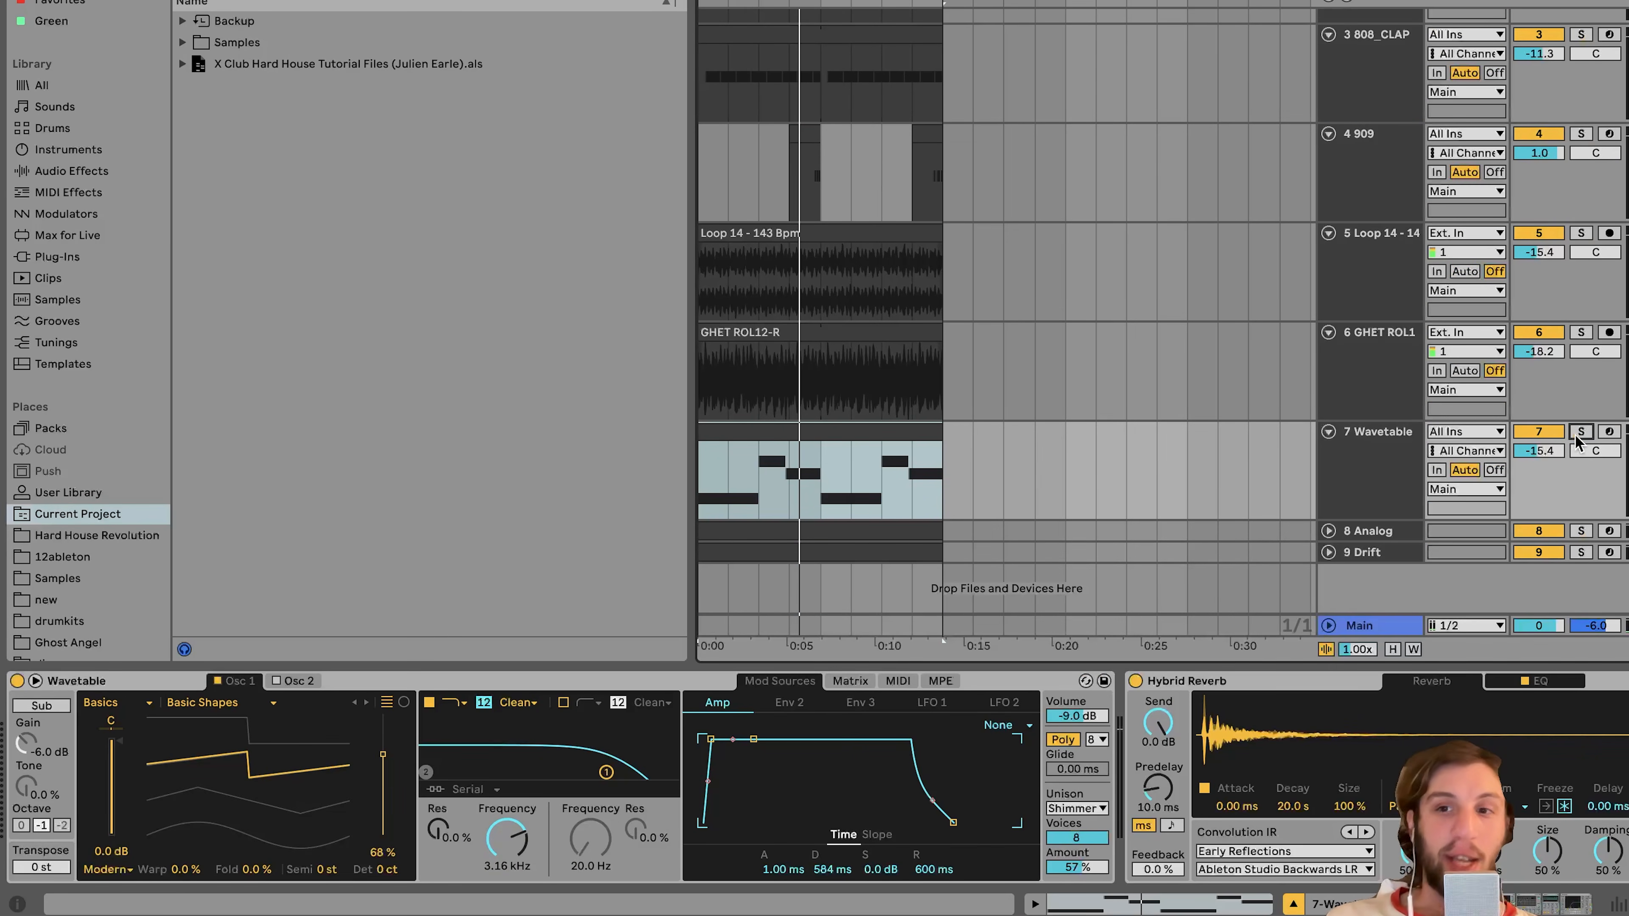
left_click(843, 428)
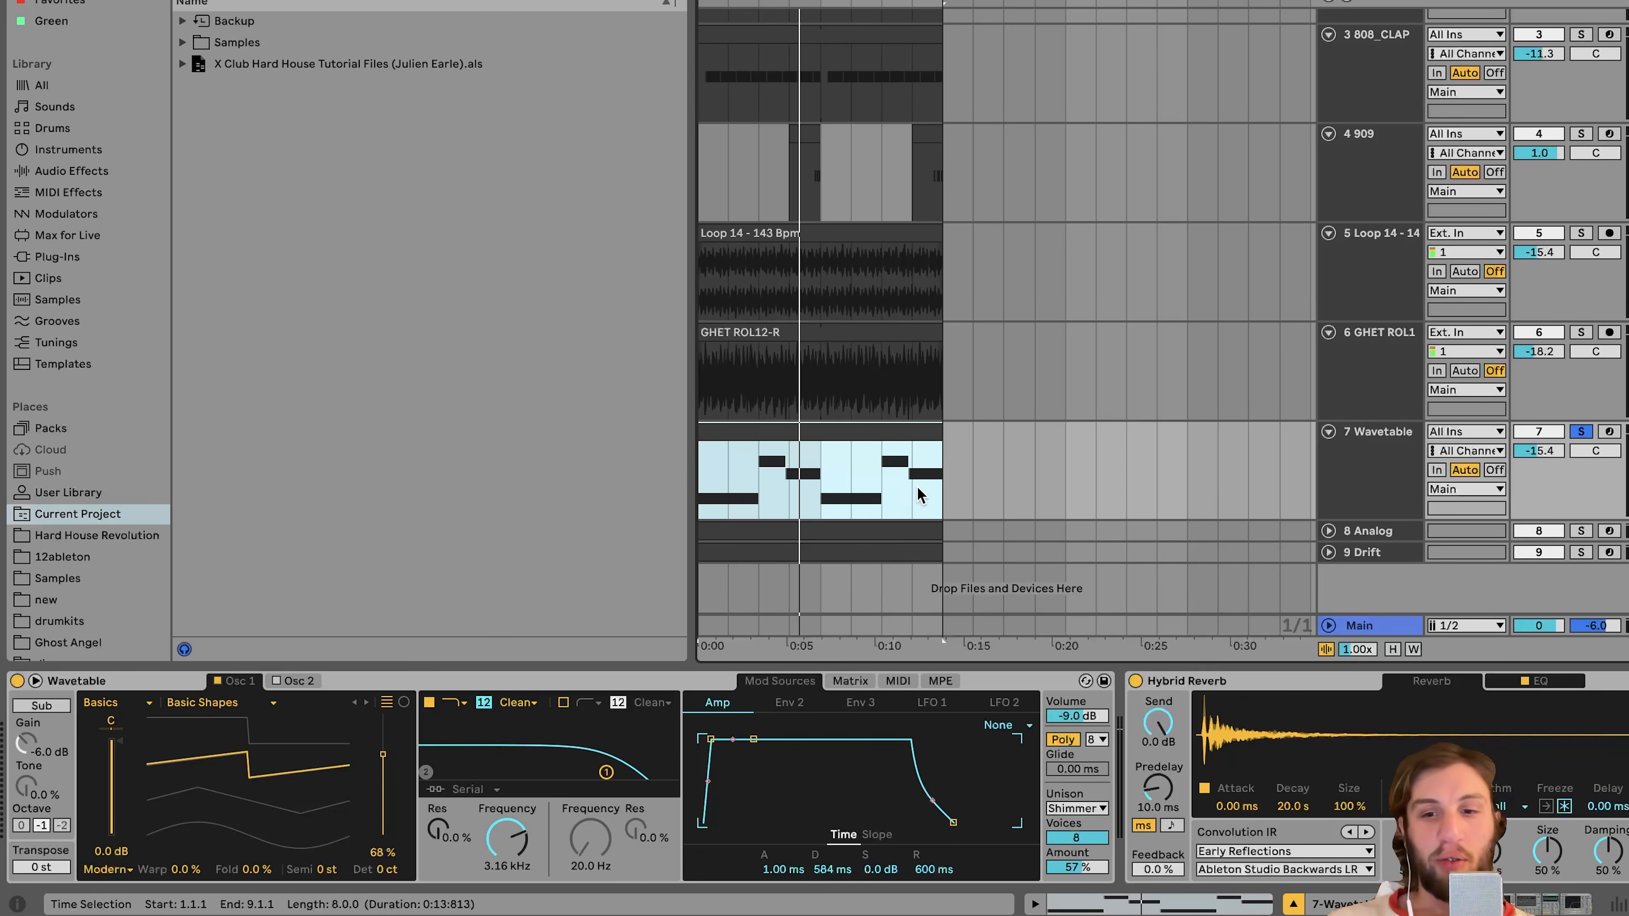
left_click(1581, 552)
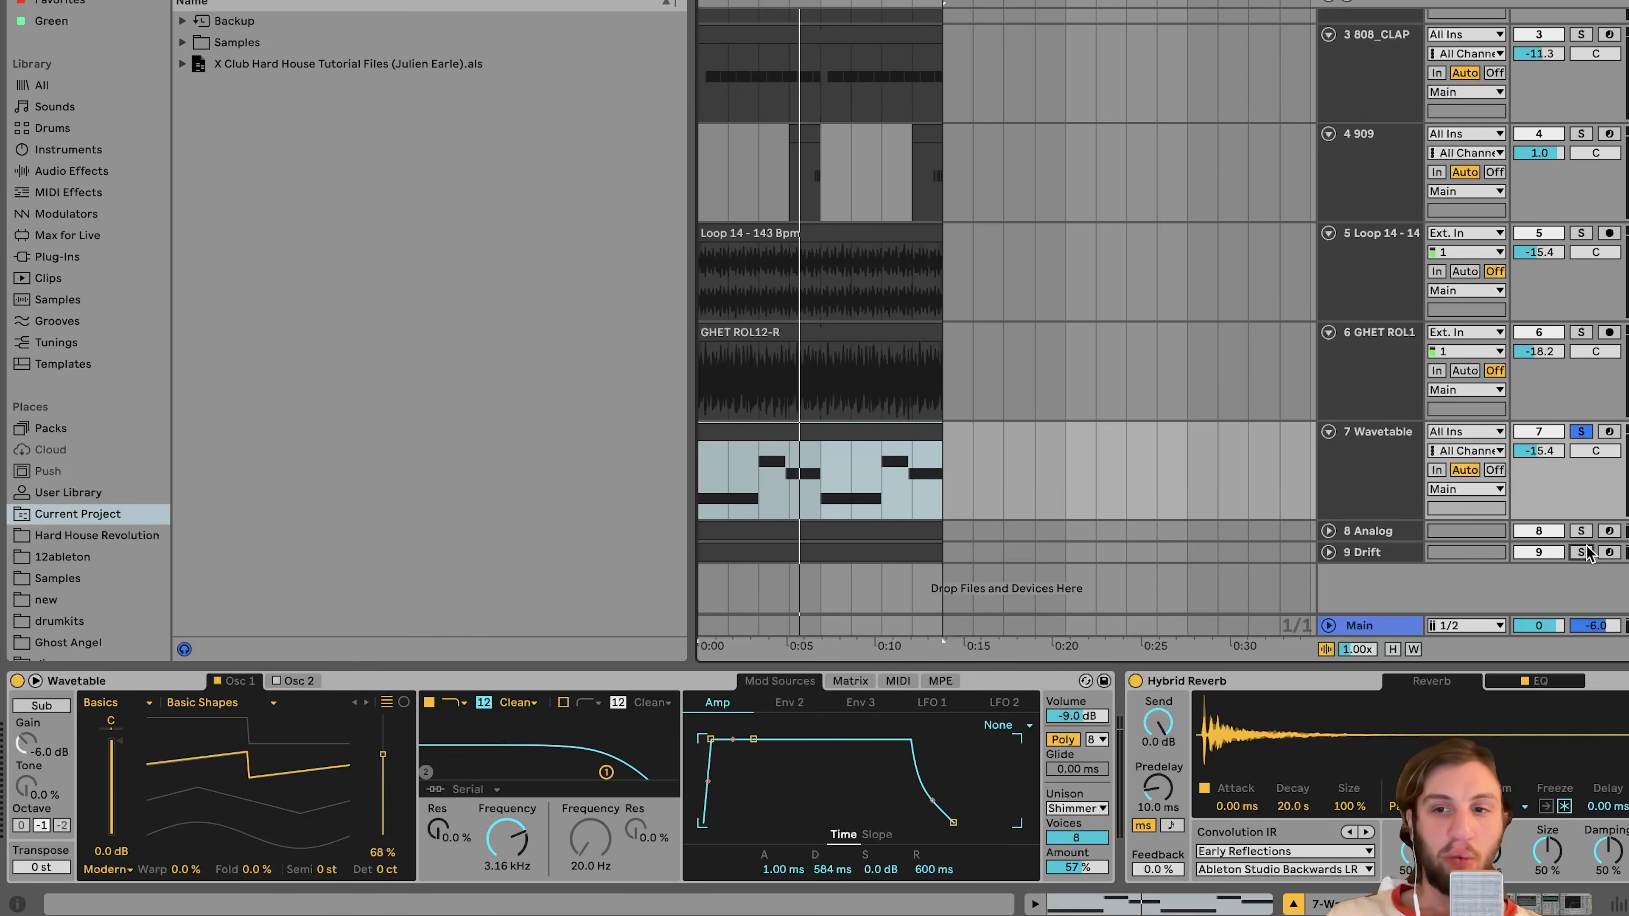
left_click(1388, 466)
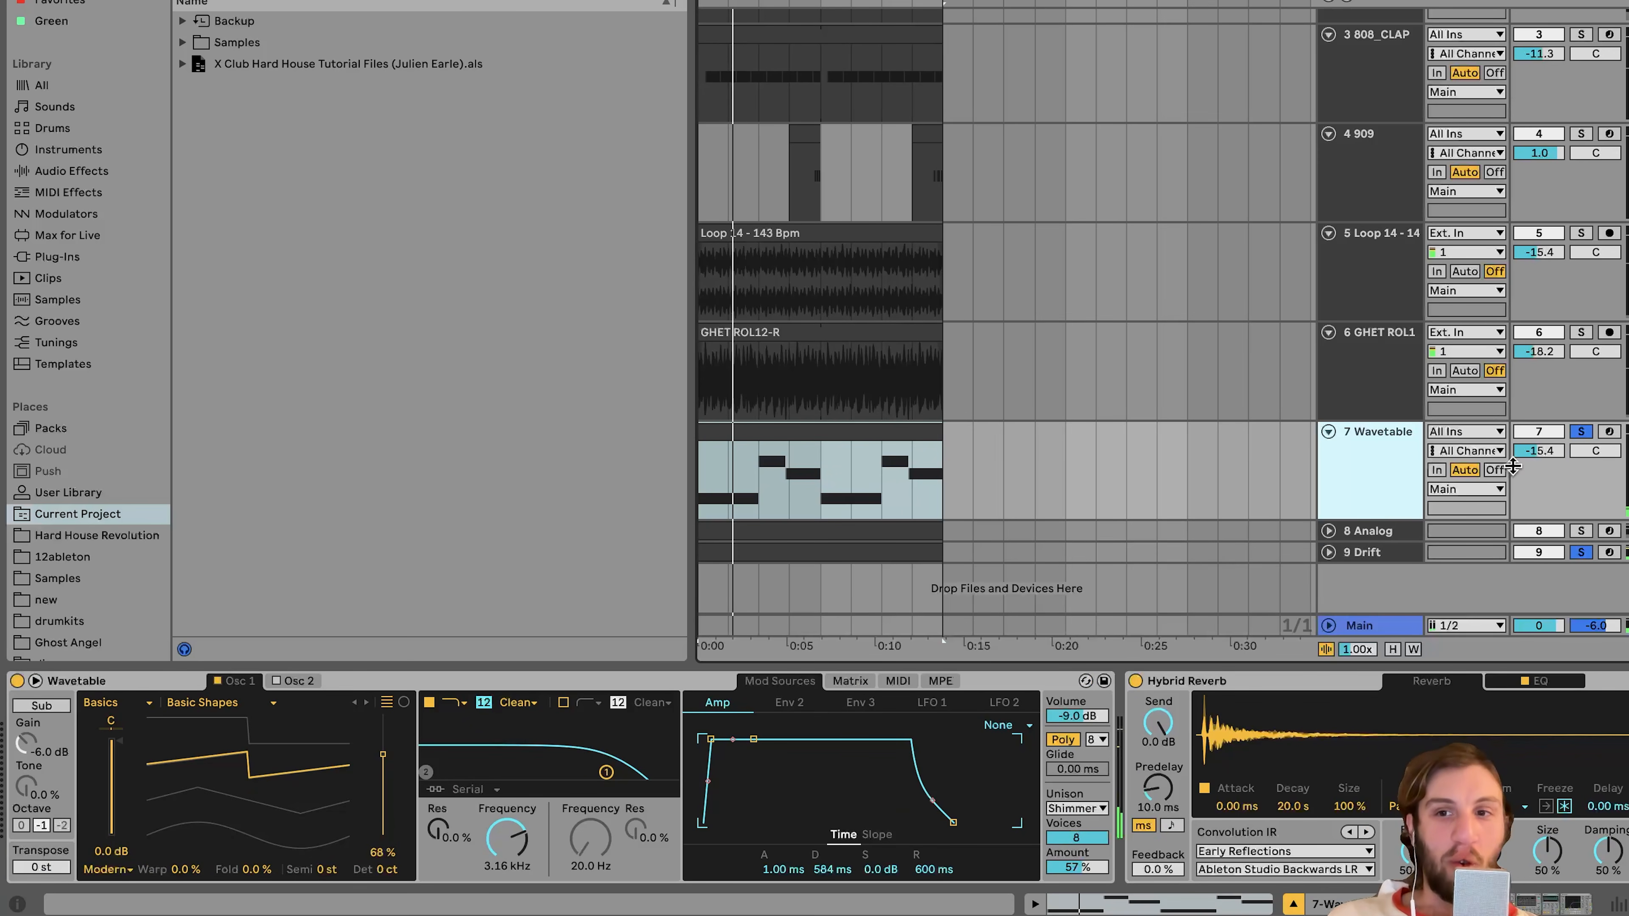
left_click(1581, 432)
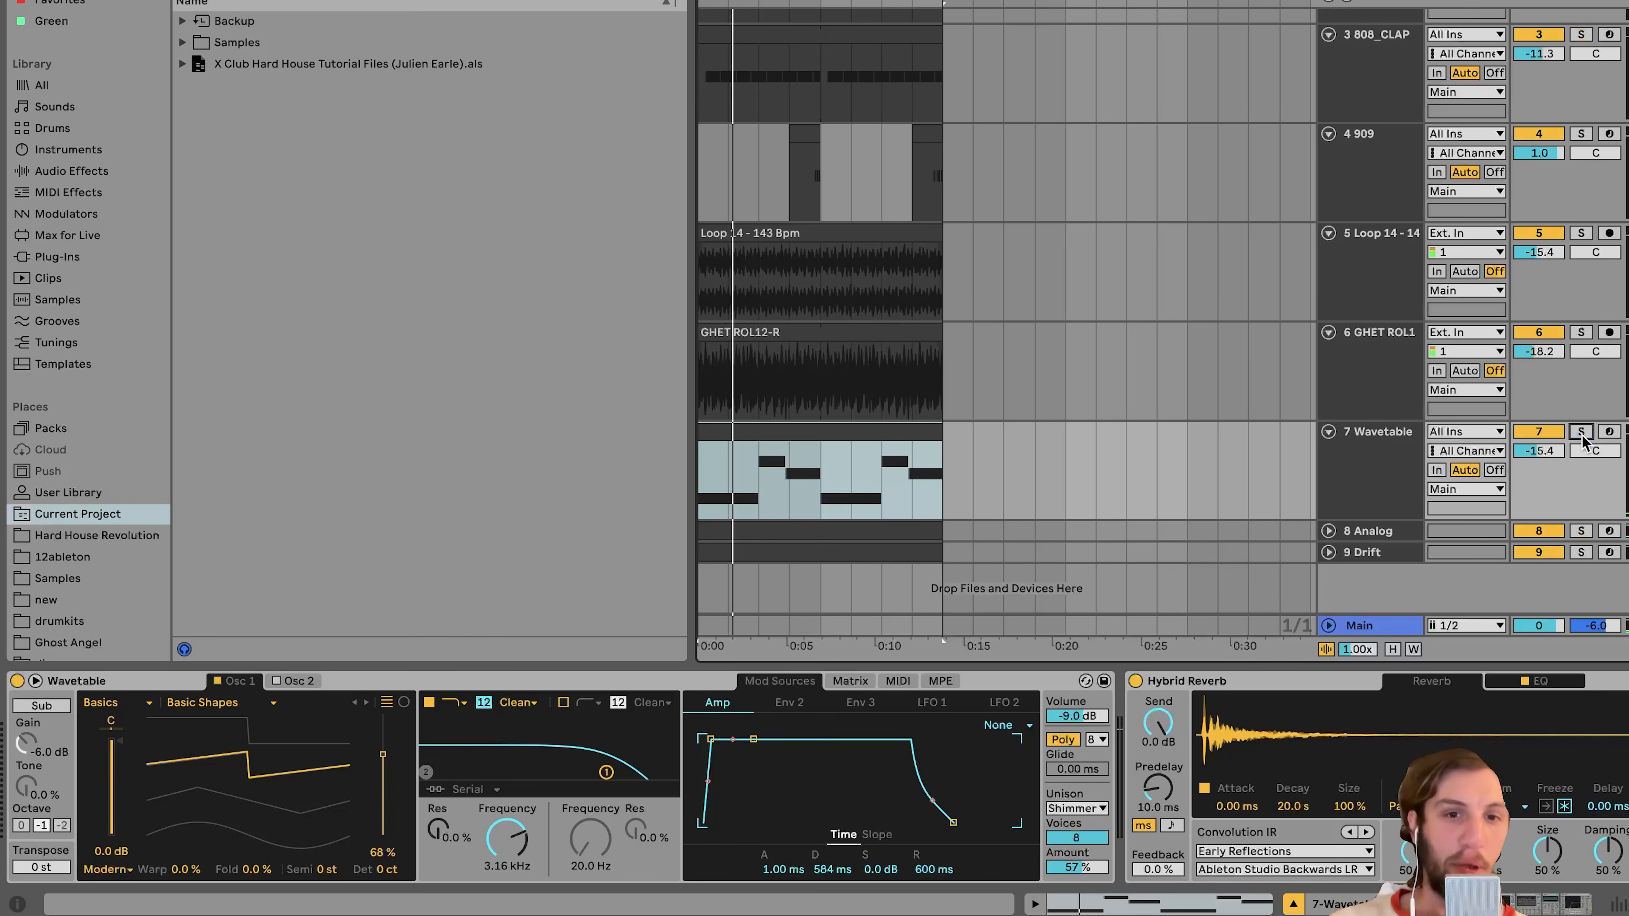
left_click(1359, 471)
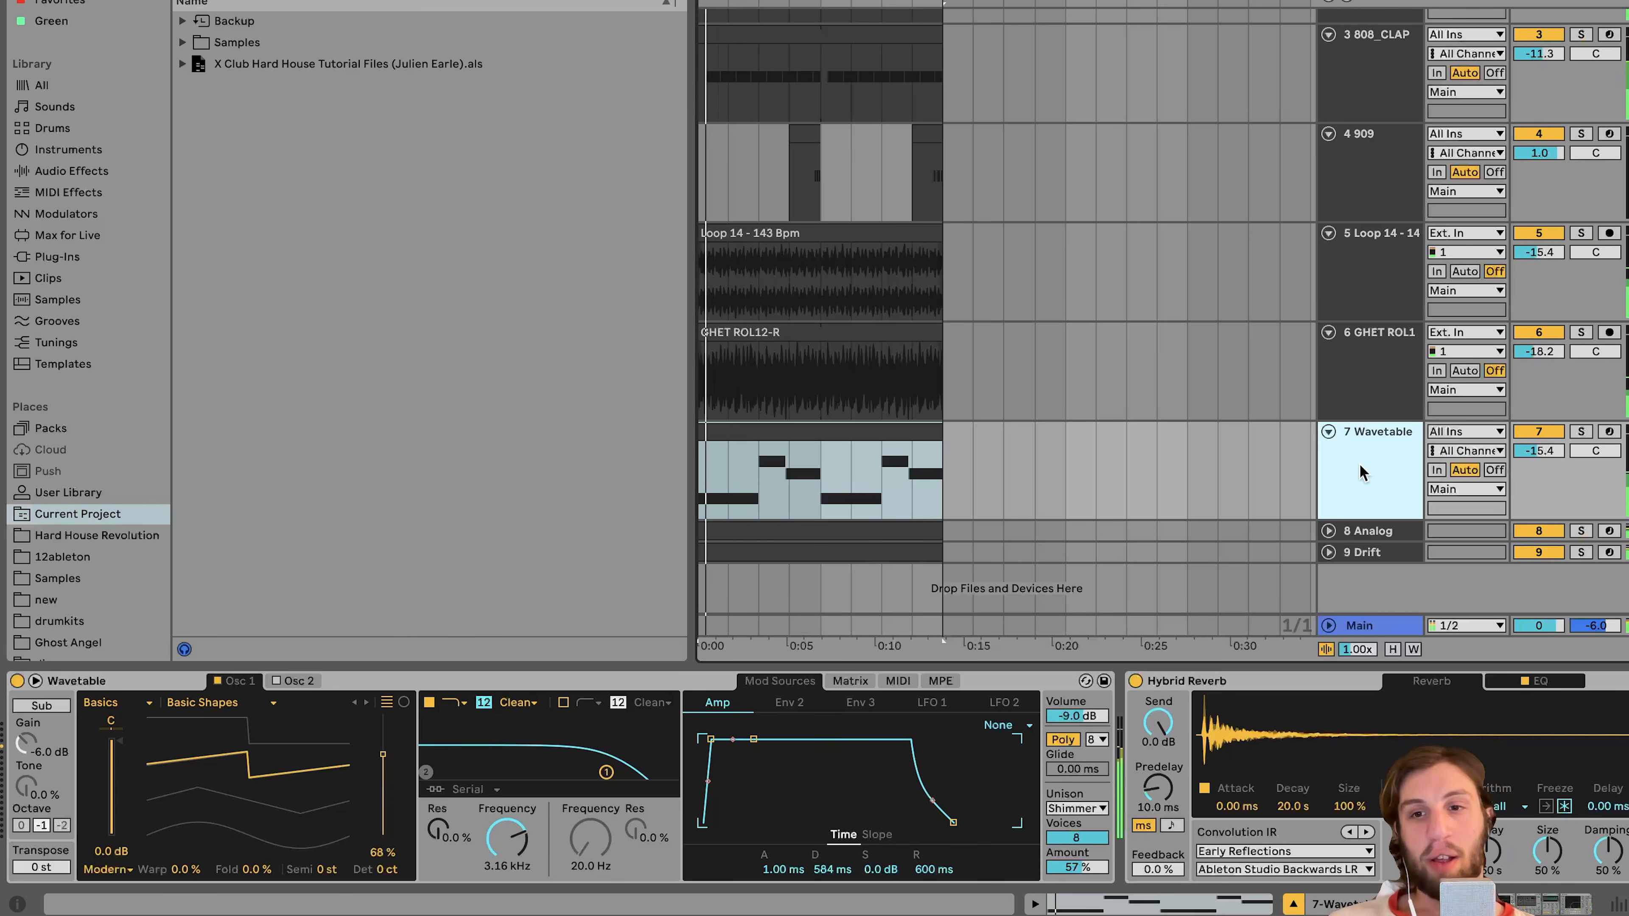
left_click(1582, 432)
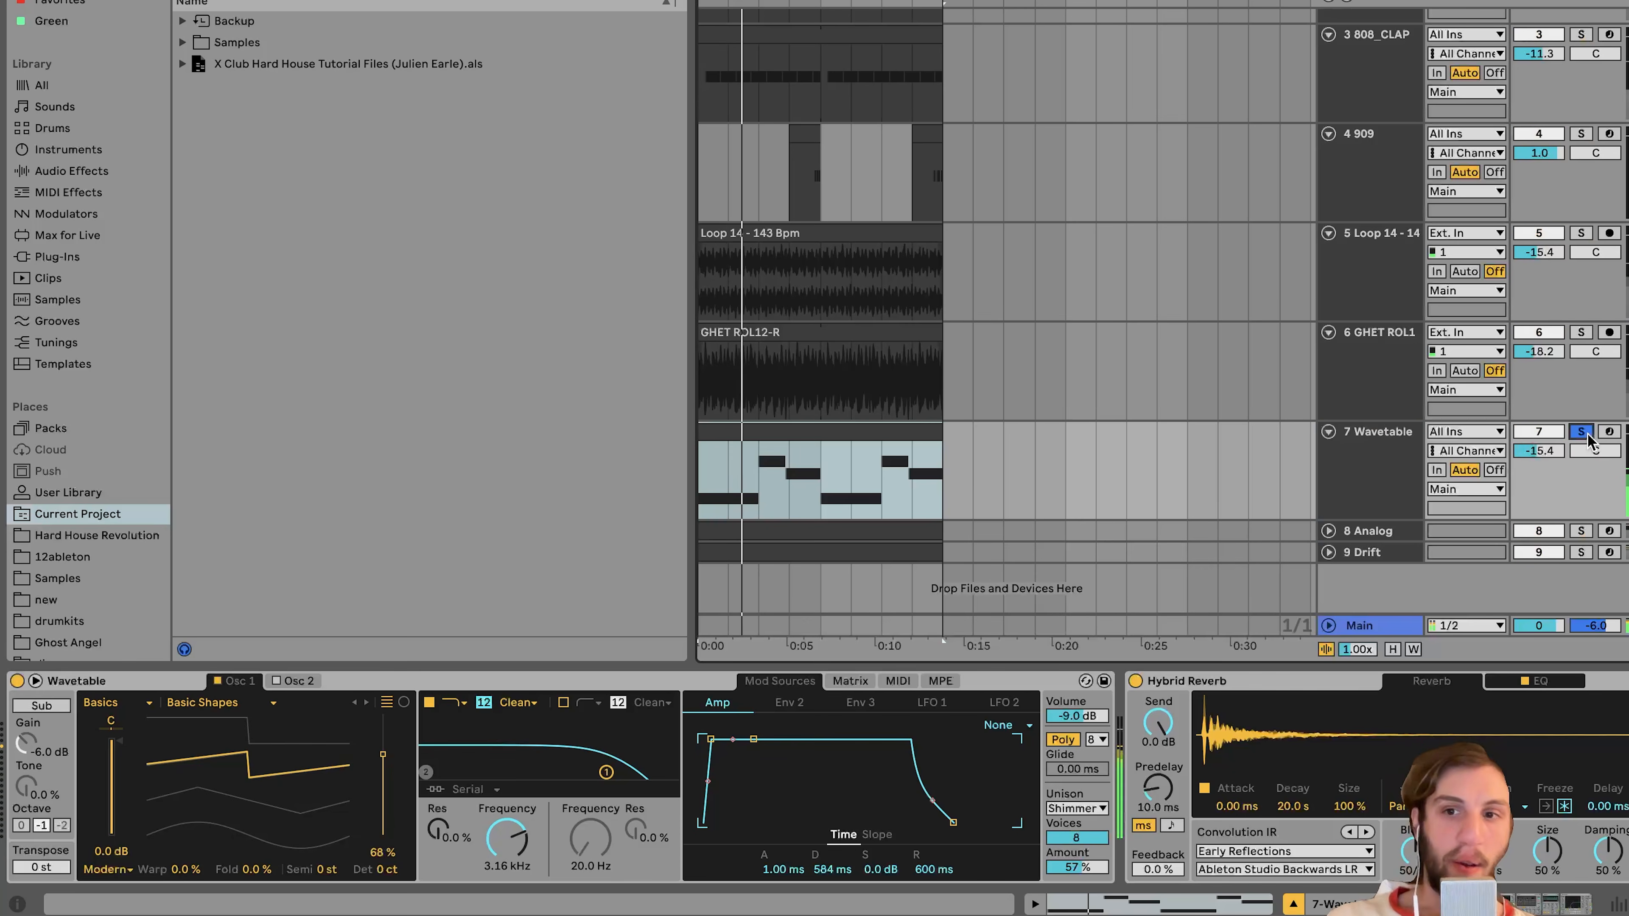
- Turn off the Wavetable track's Auto Filter, Auto Pan, Amp and Hybrid Reverb, and play the dry synth
scroll(1241, 686, "down", 10)
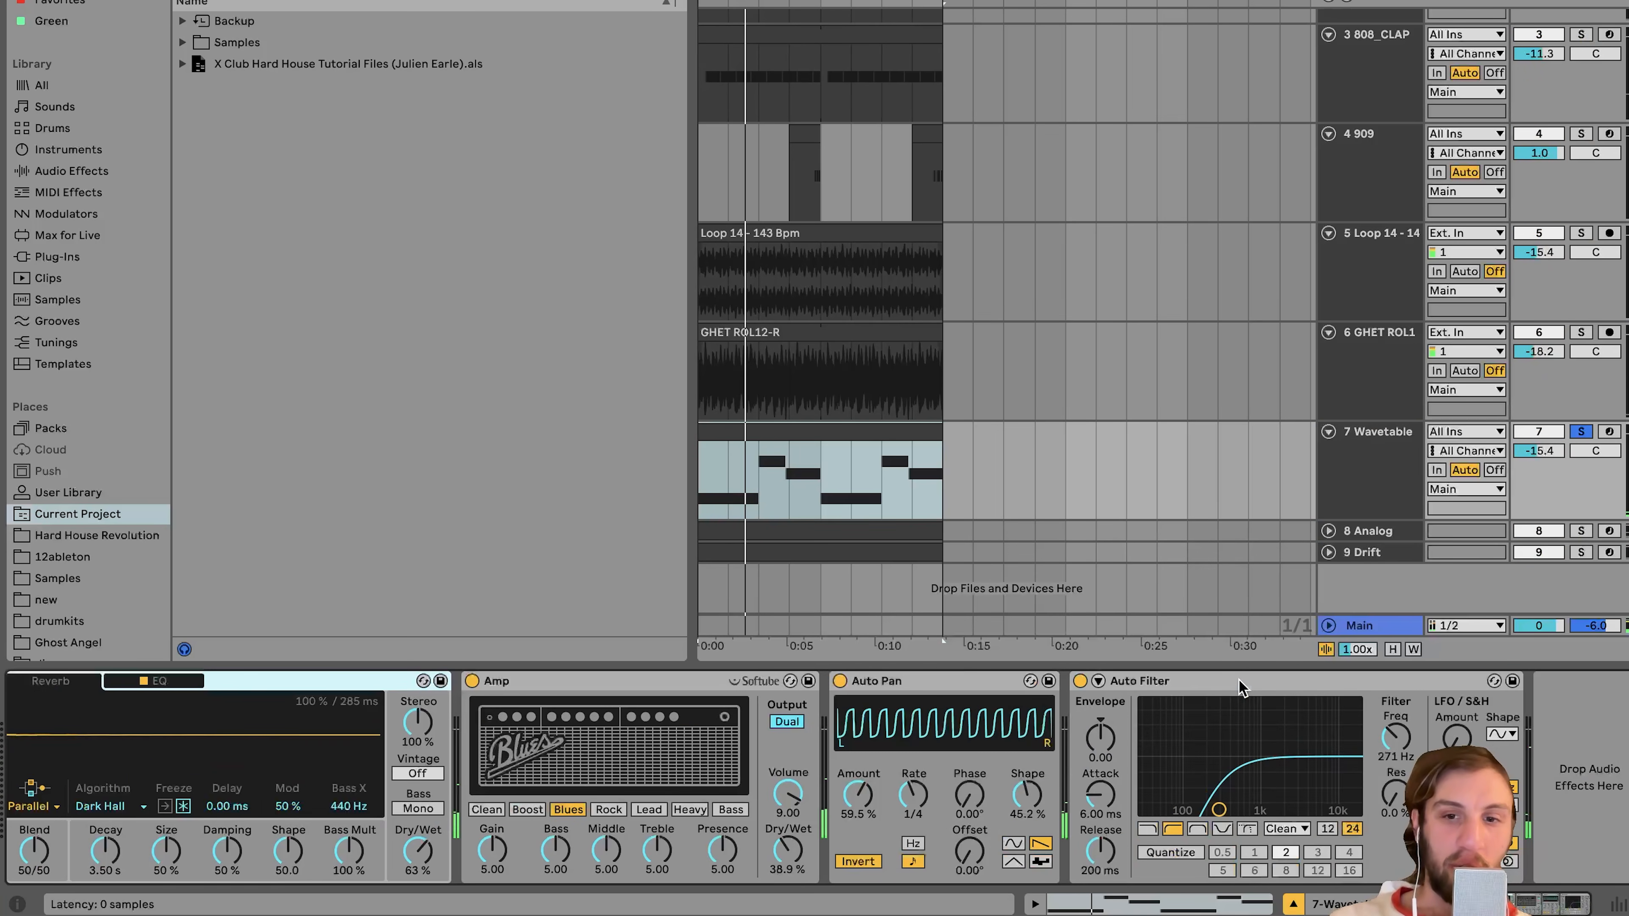
left_click(1241, 686)
scroll(1037, 683, "up", 10)
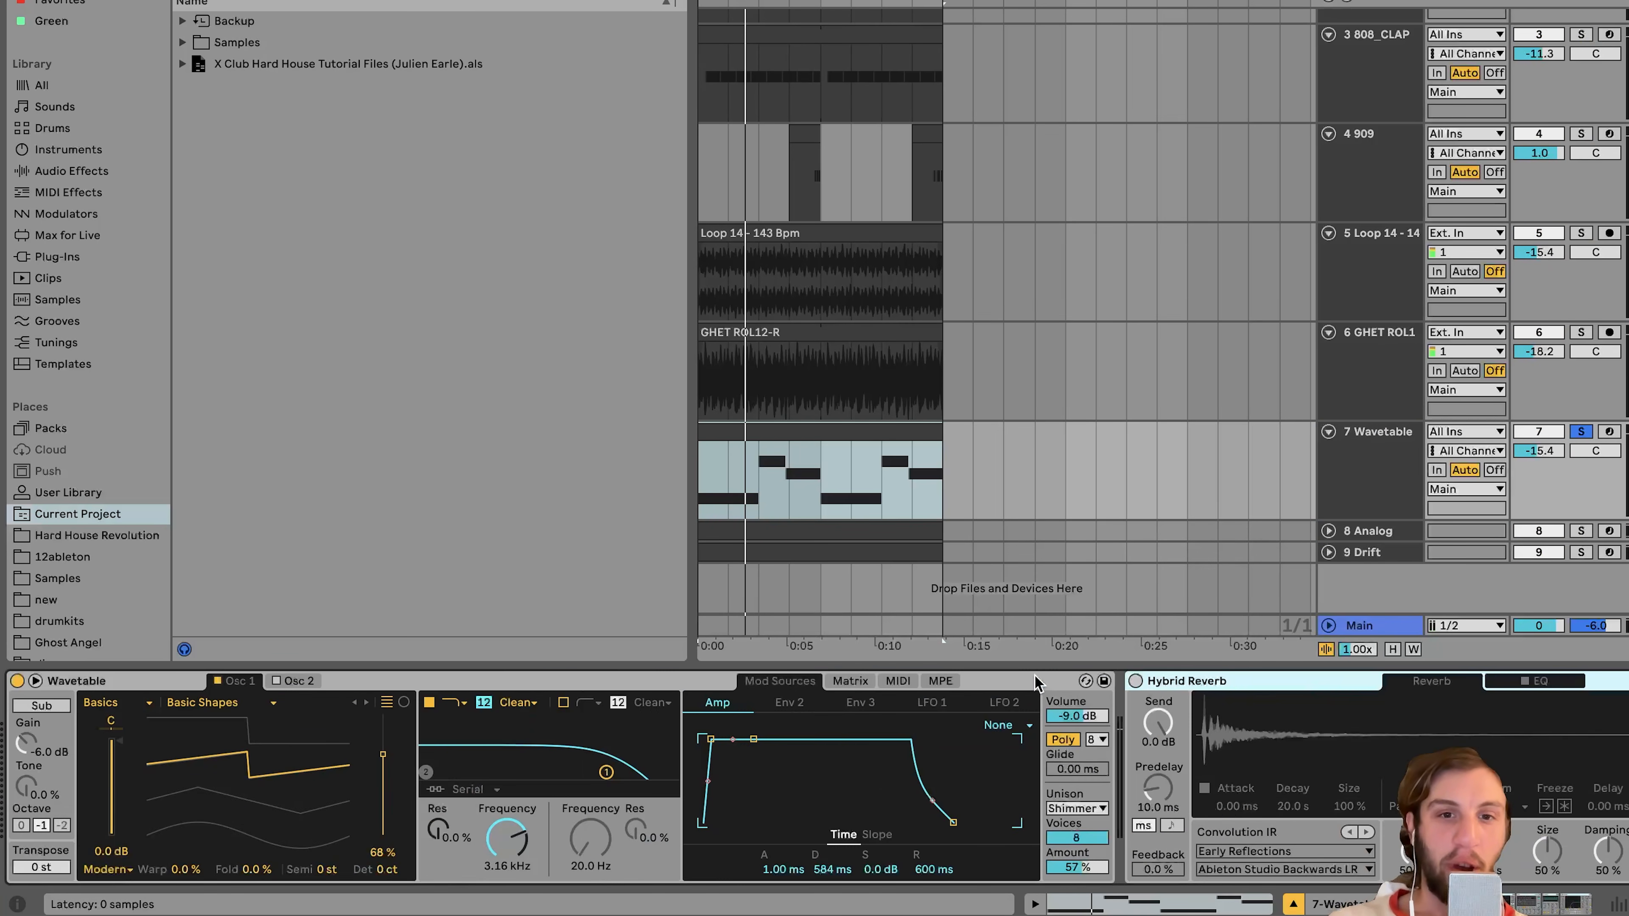
key("space")
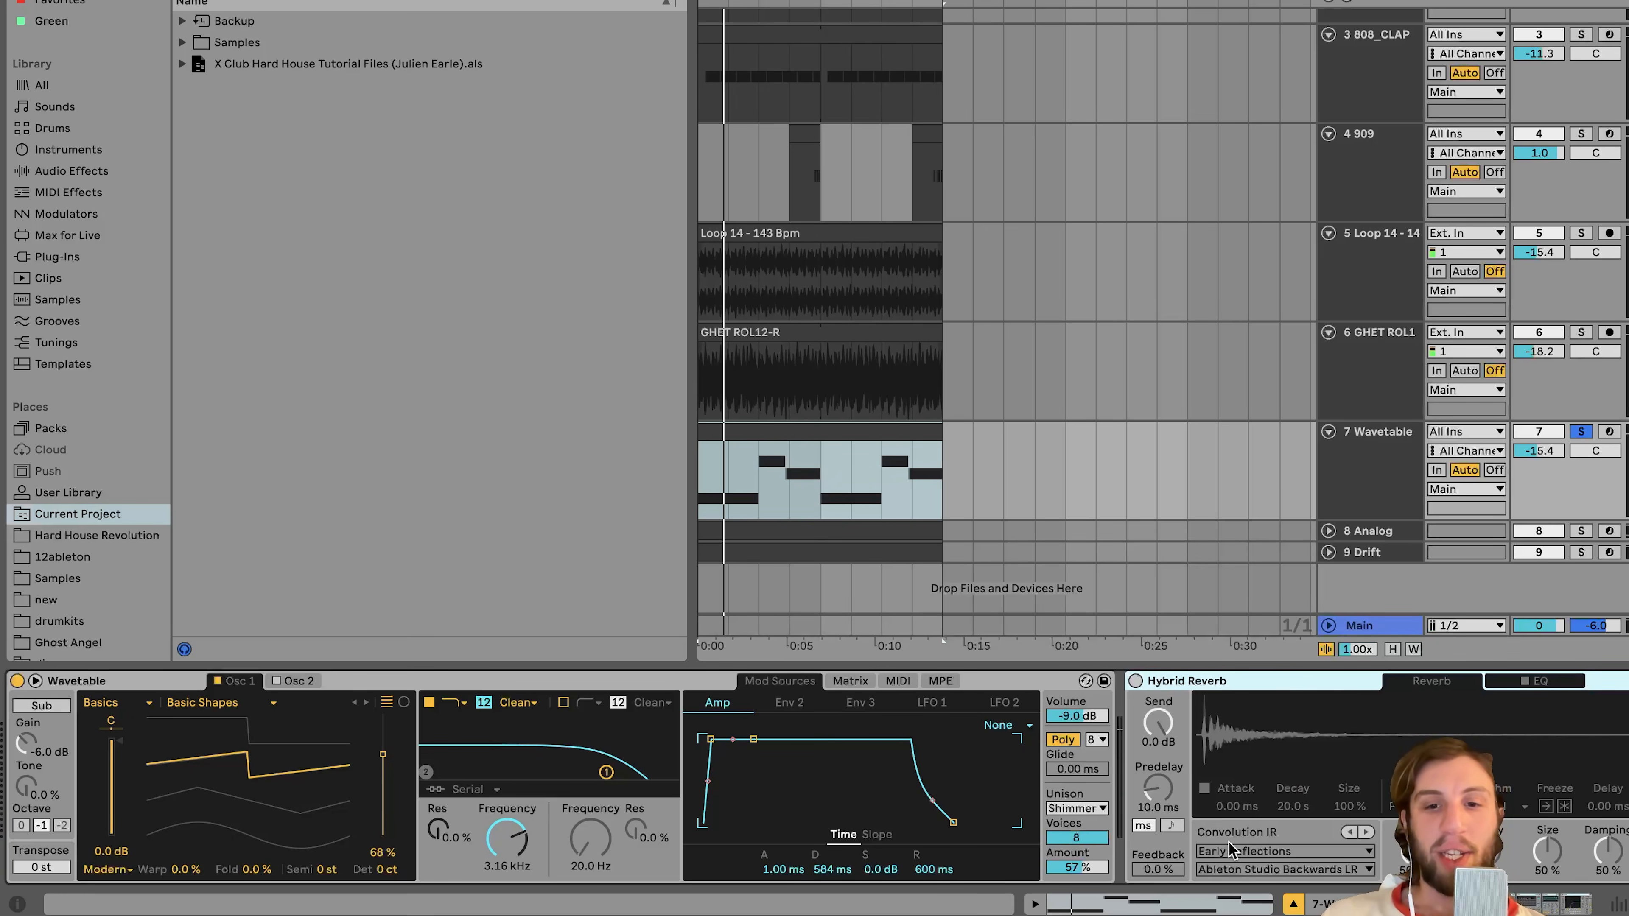
- Turn the Wavetable track's Hybrid Reverb, Amp, Auto Pan and Auto Filter back on one at a time during playback
scroll(1026, 681, "down", 5)
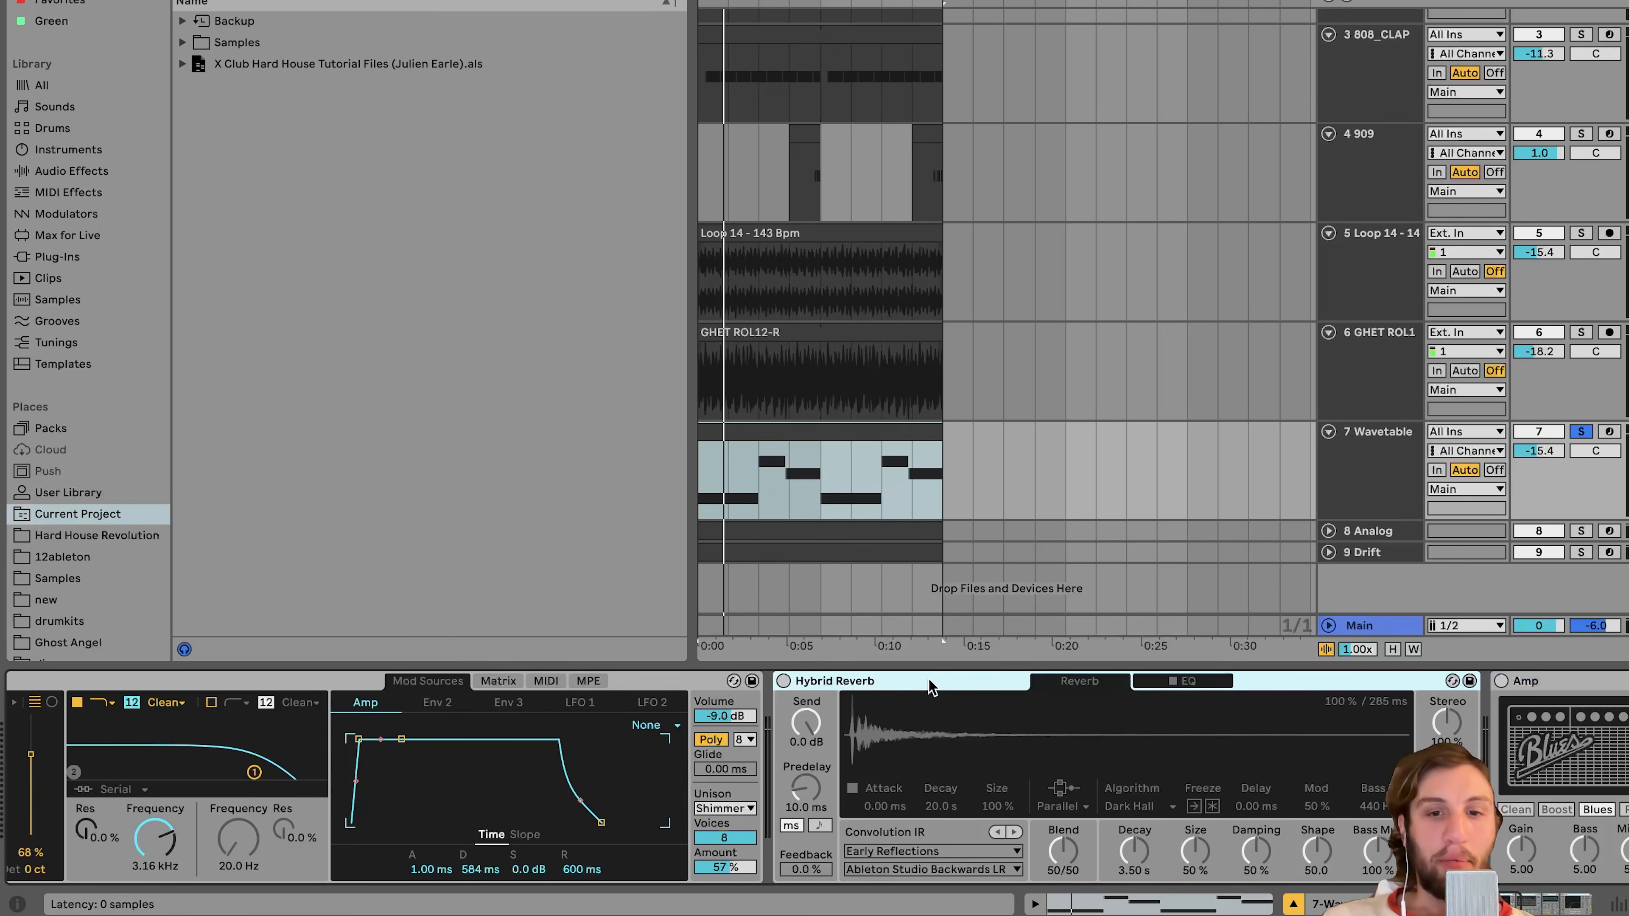
scroll(462, 681, "down", 10)
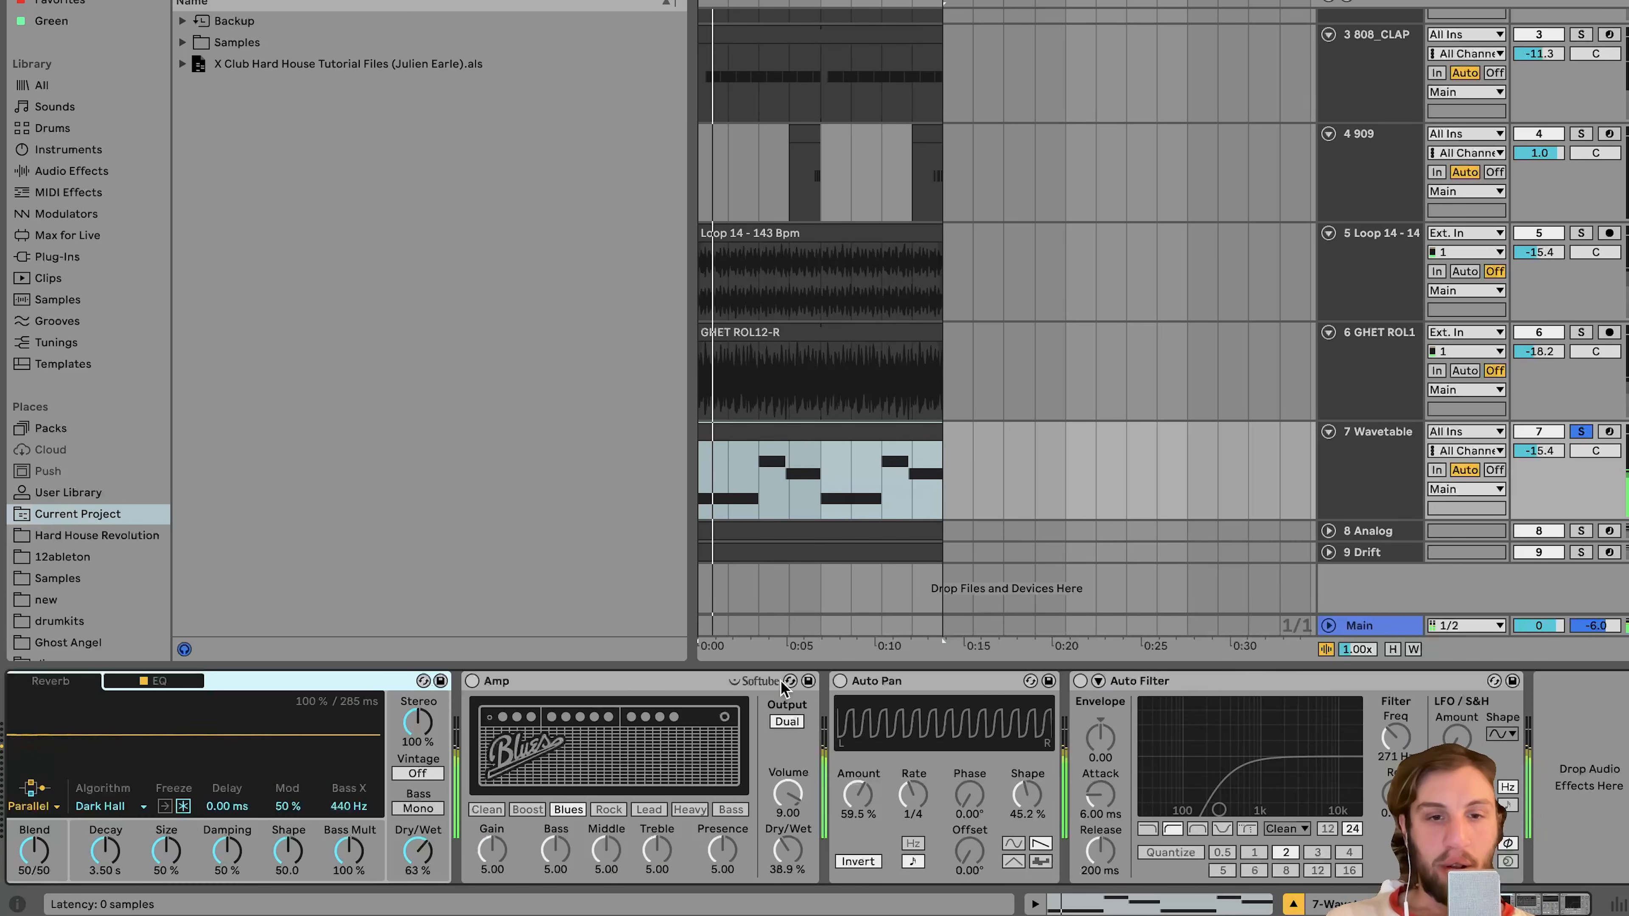
left_click(473, 682)
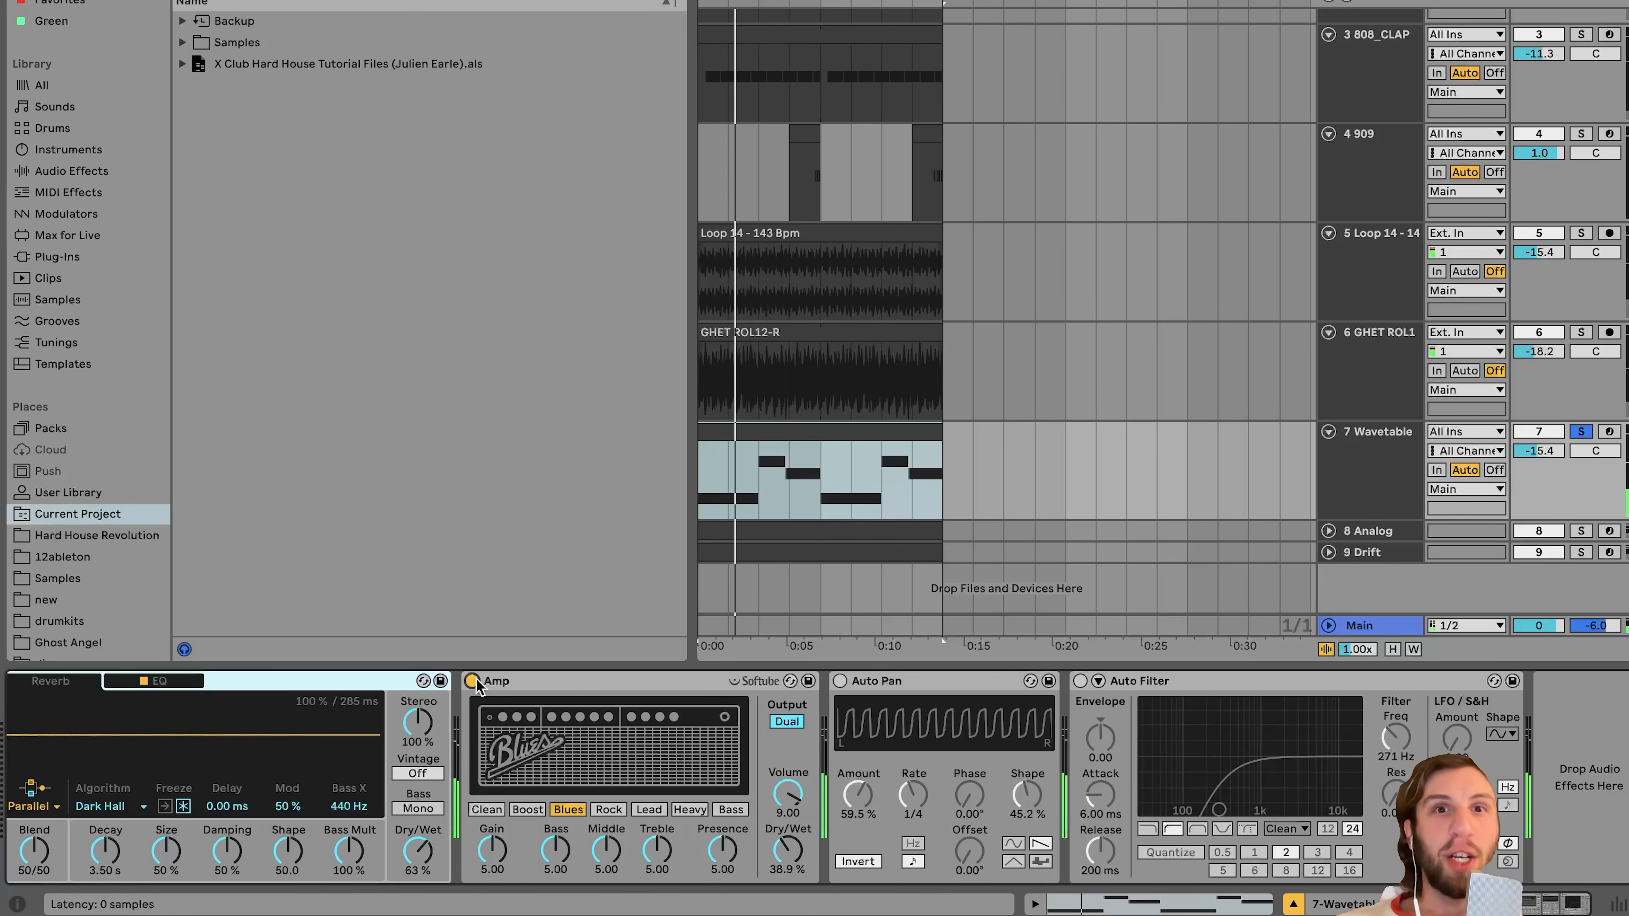
left_click(840, 681)
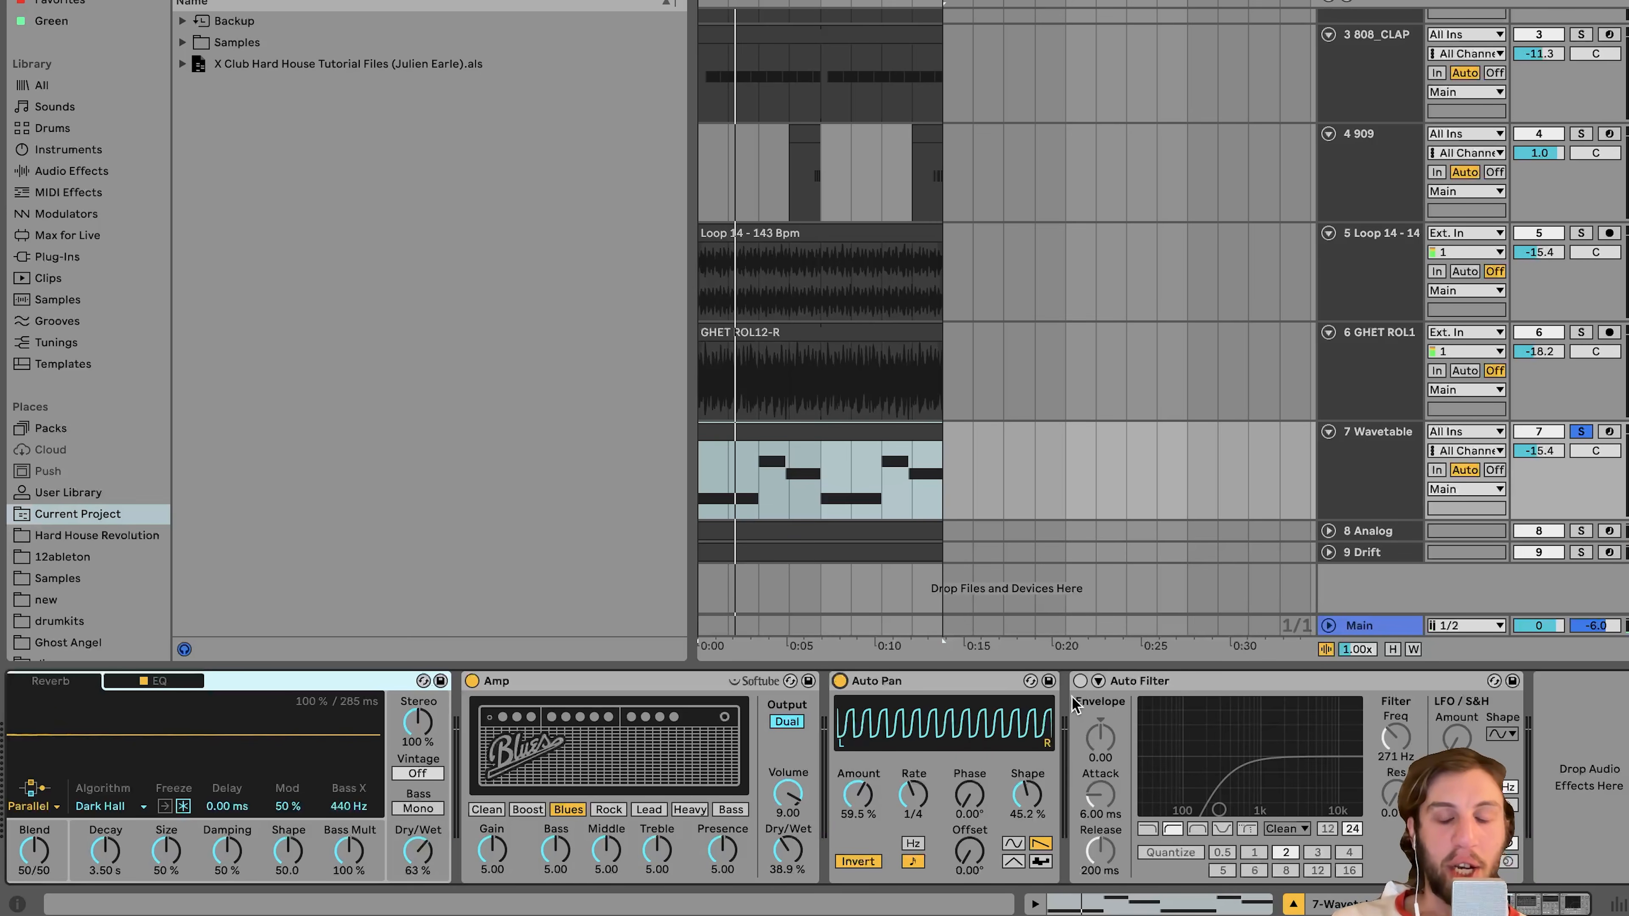
left_click(1080, 681)
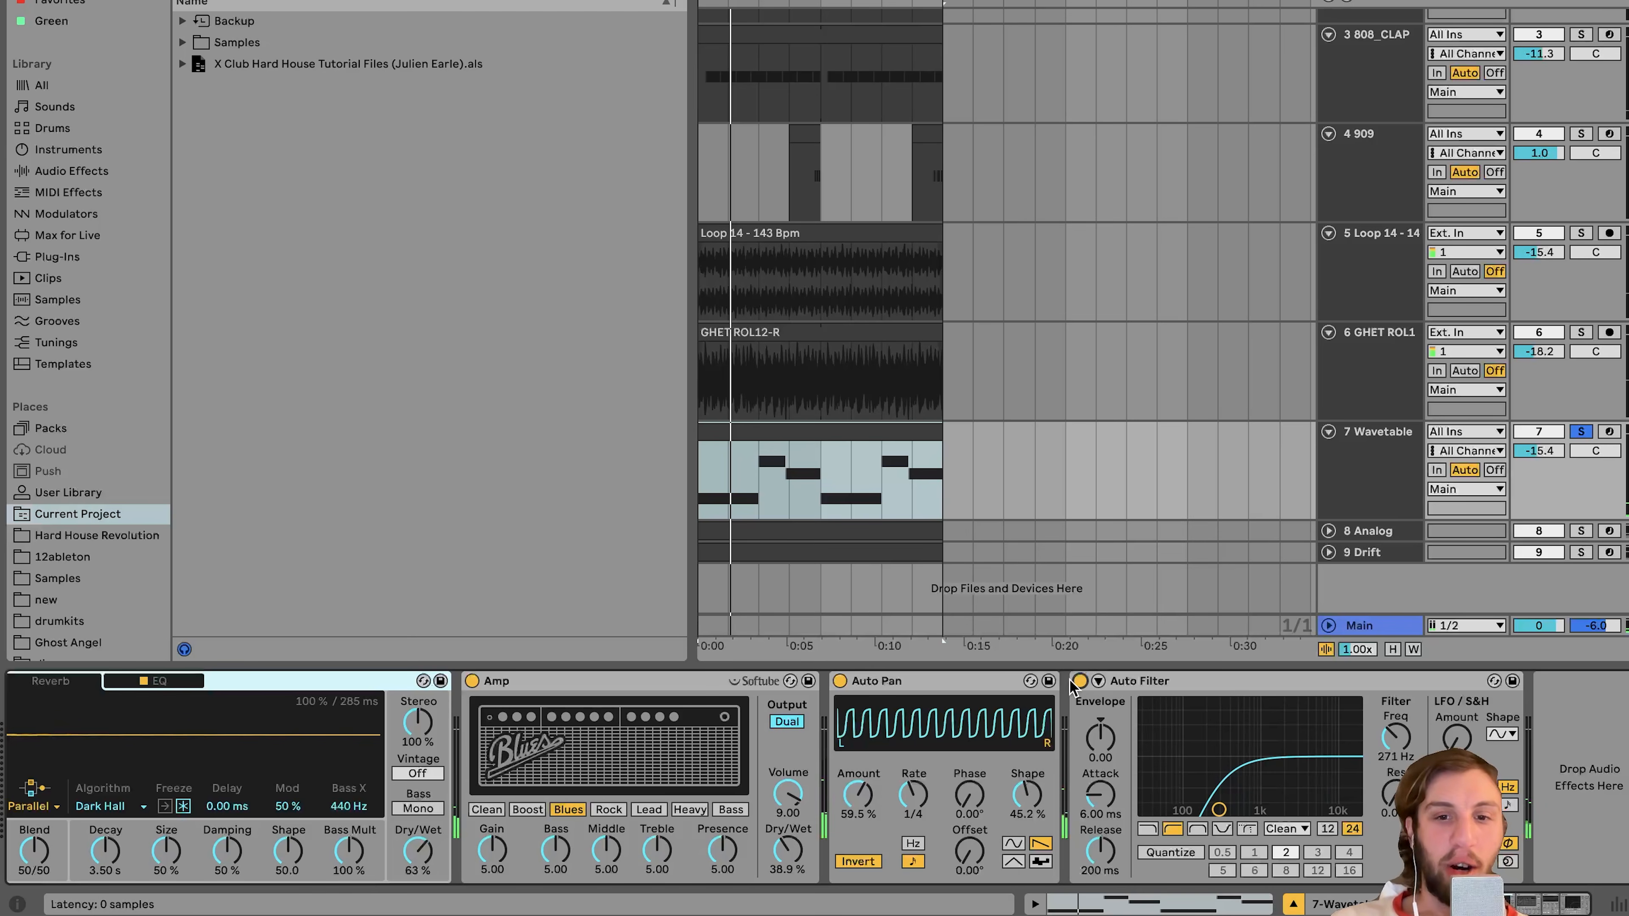
- Solo Drift alongside Wavetable and compare the Wavetable sound with its Auto Filter off and on
left_click(1581, 552)
left_click(1372, 462)
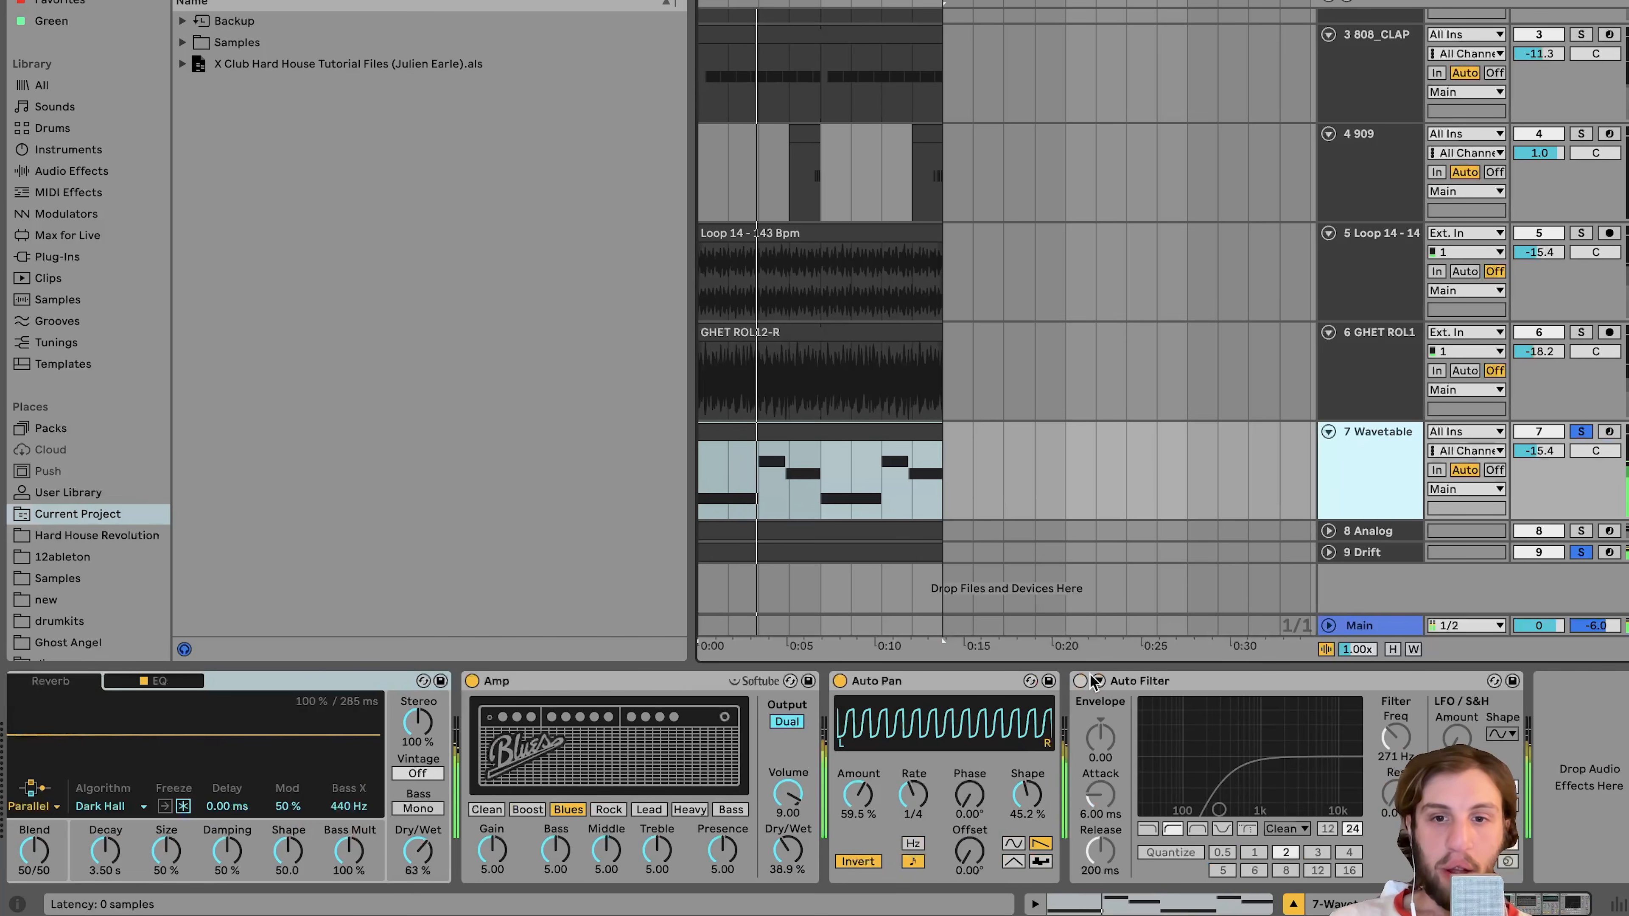
left_click(1077, 688)
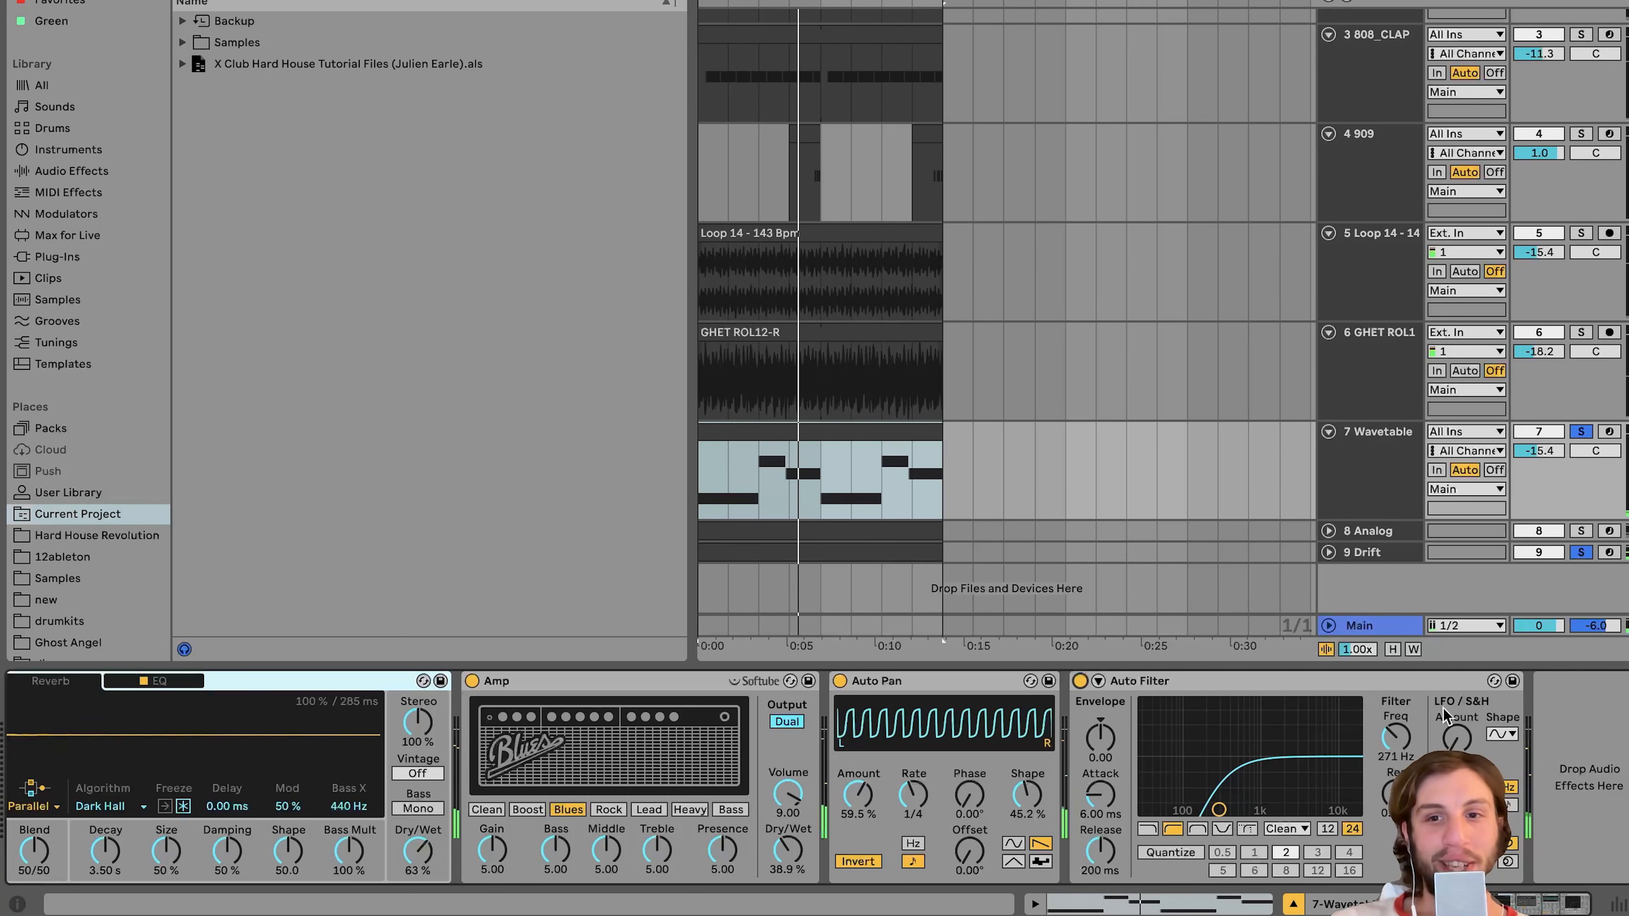
- Unfold and solo only the Analog track, show all of its clip's notes, and play the pattern
left_click(1328, 531)
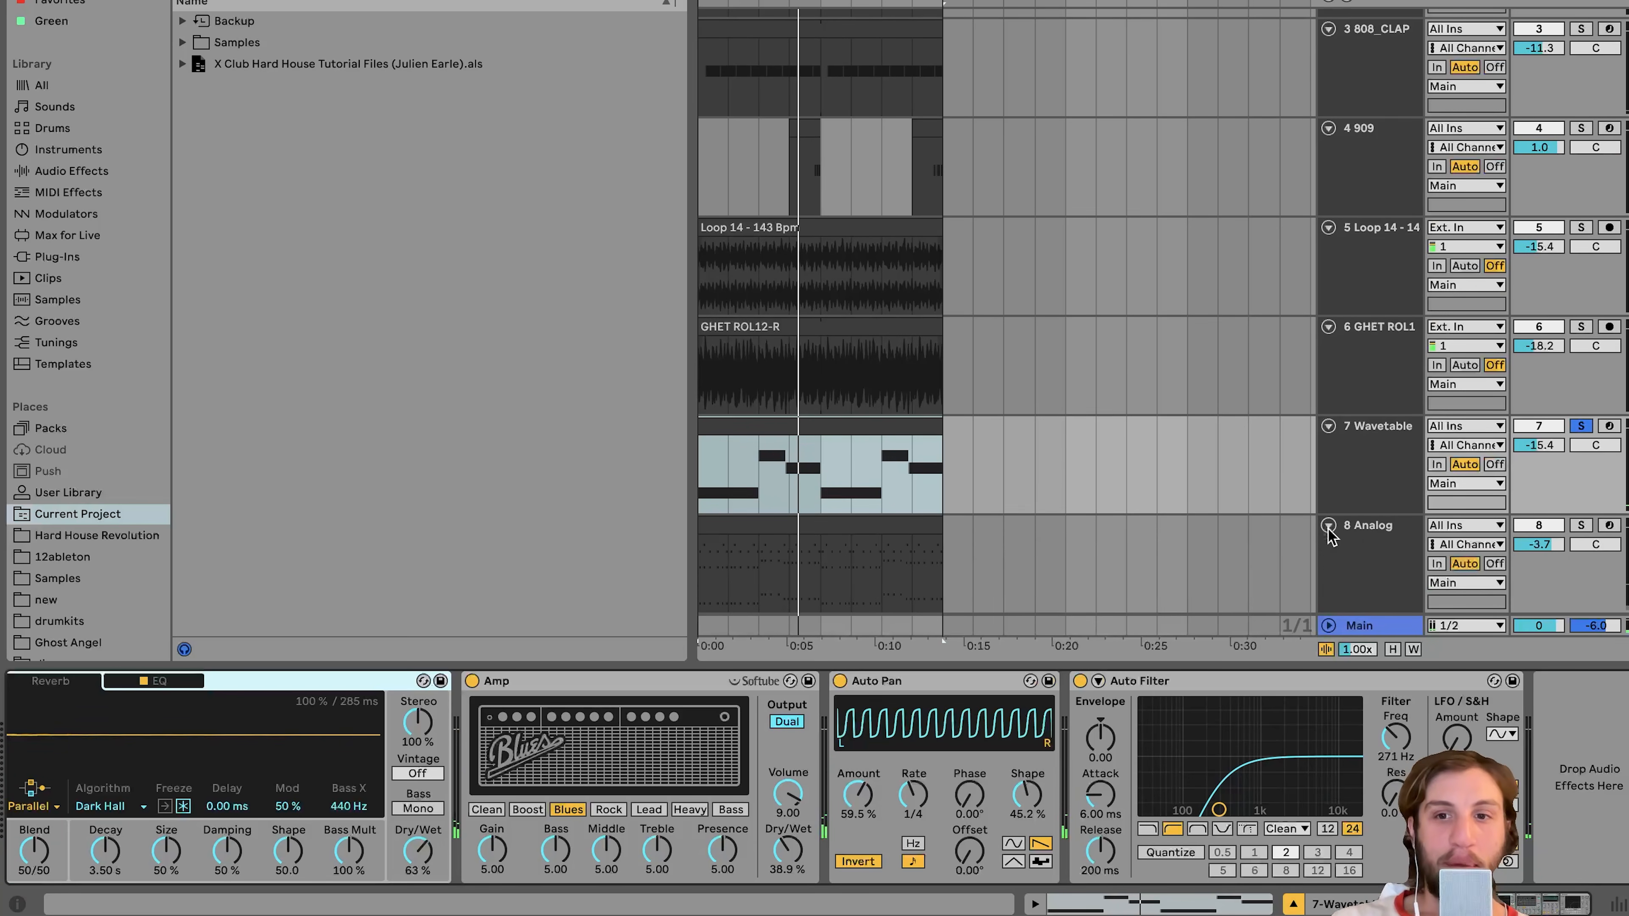
left_click(1582, 528)
double_click(879, 548)
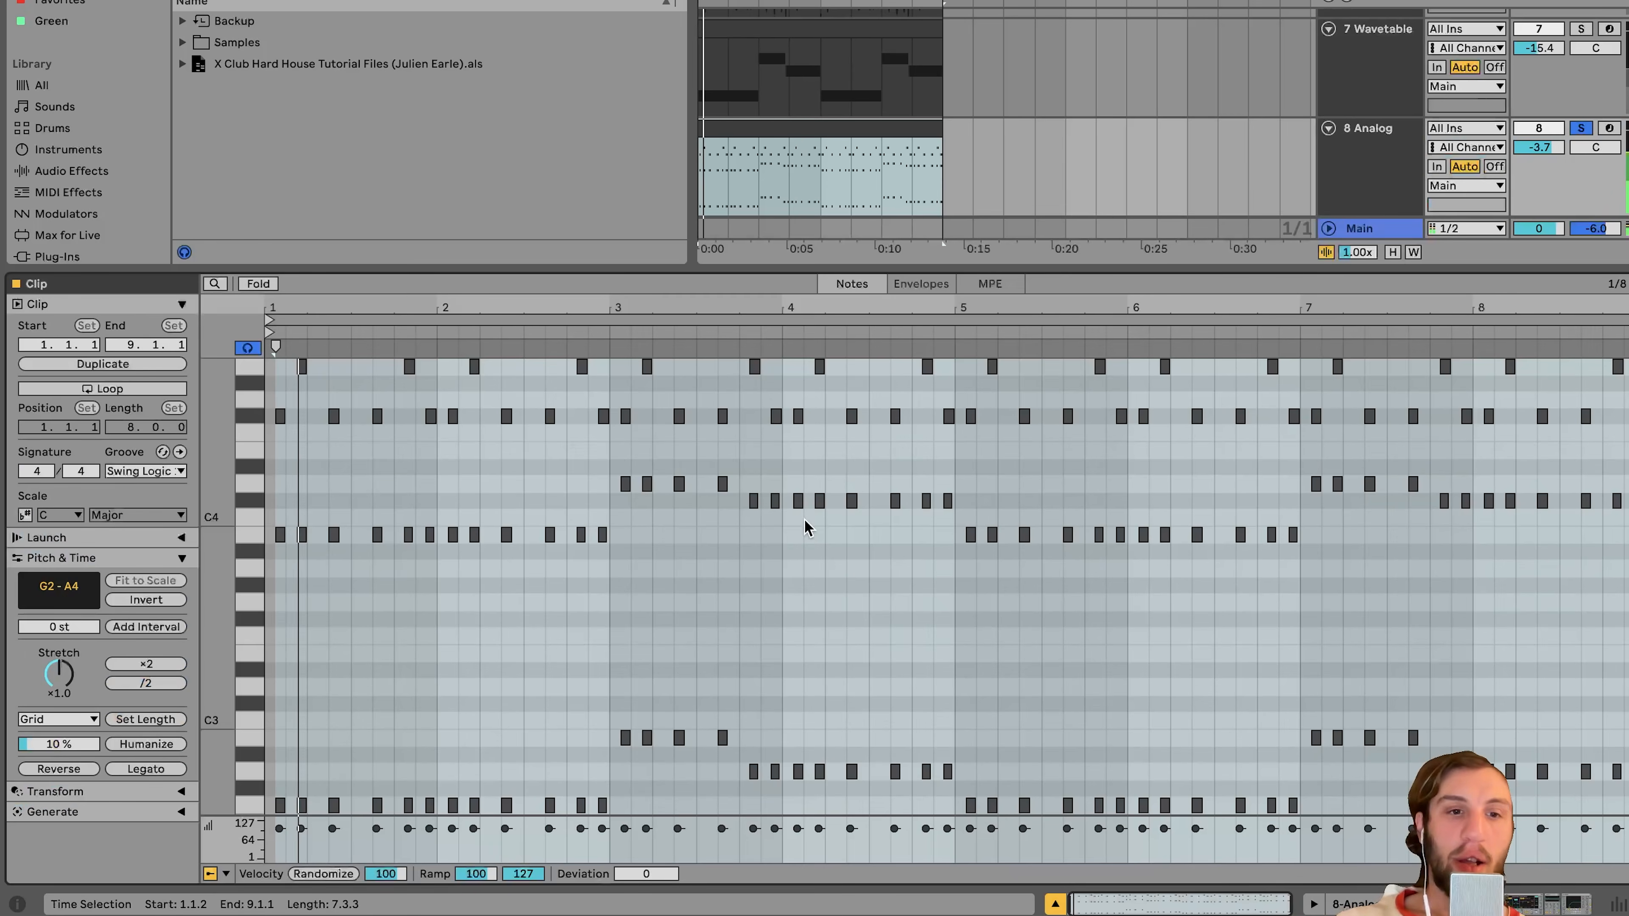
left_click_drag(250, 566, 217, 567)
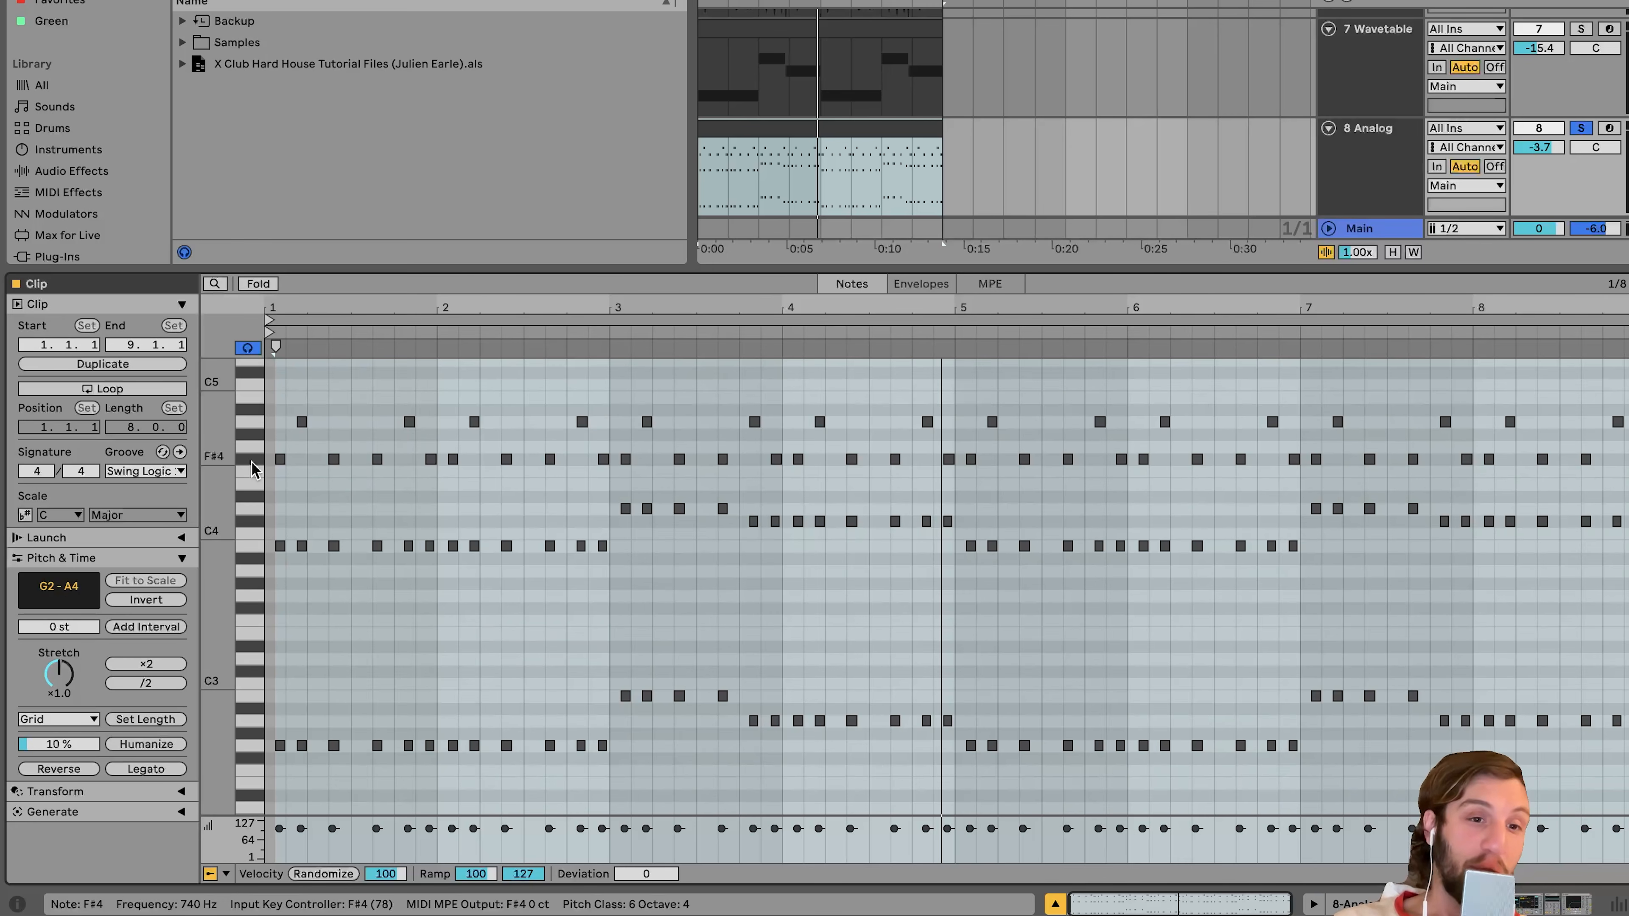
key("space")
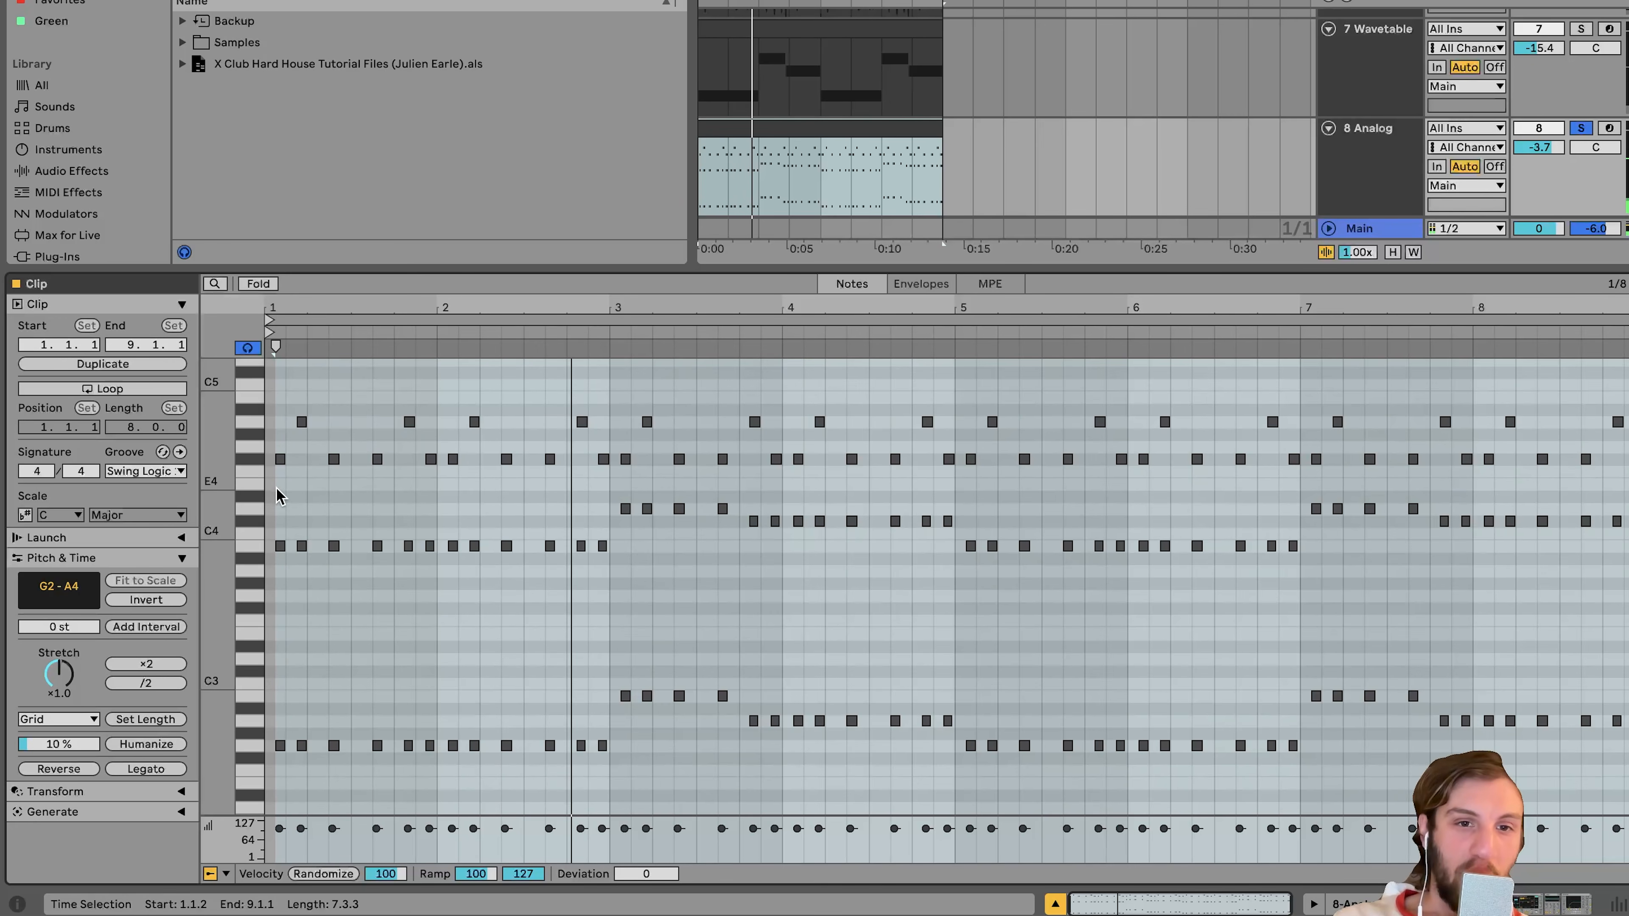
- Select the G2 and B3 notes in the first two bars of the Analog clip and restart playback
left_click_drag(275, 488, 602, 798)
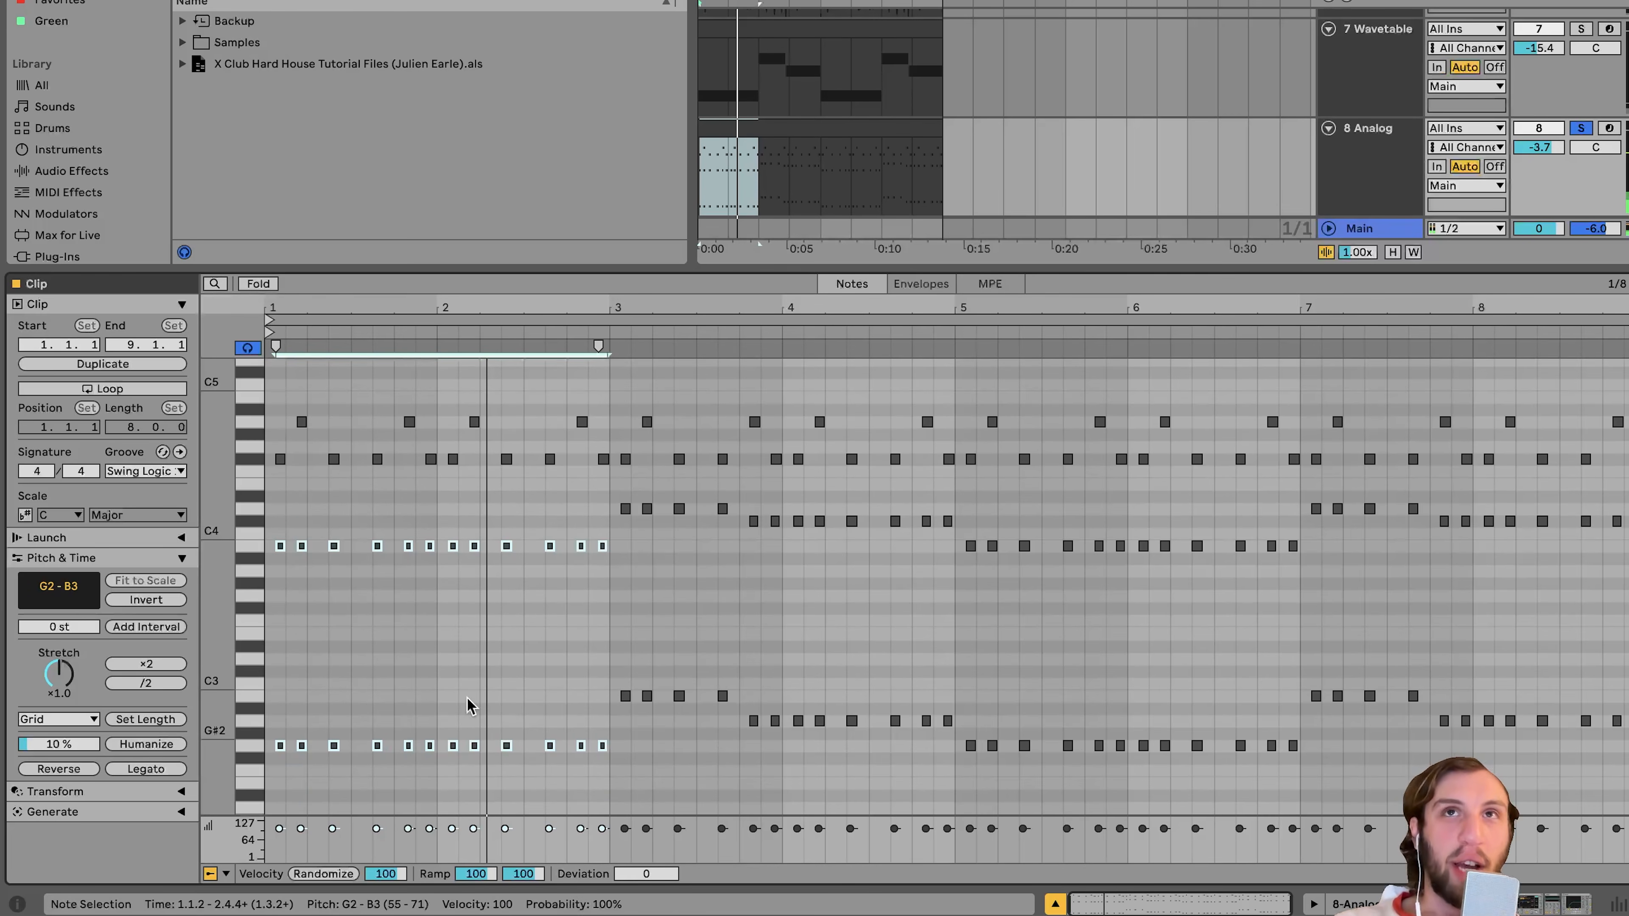
scroll(1058, 161, "down", 2)
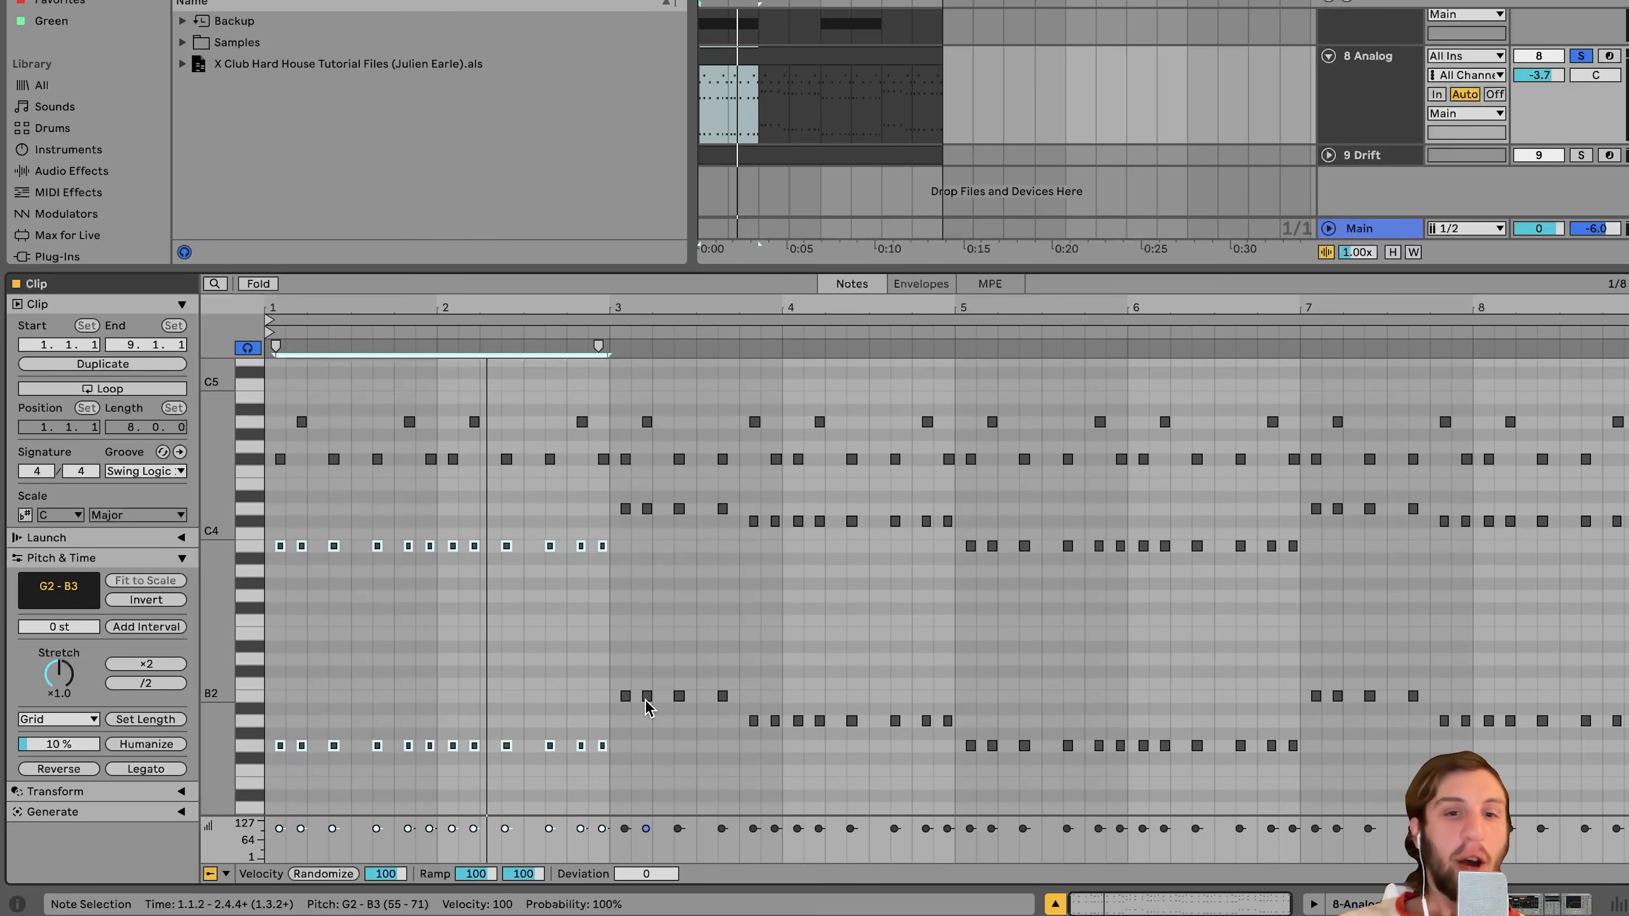
key("space")
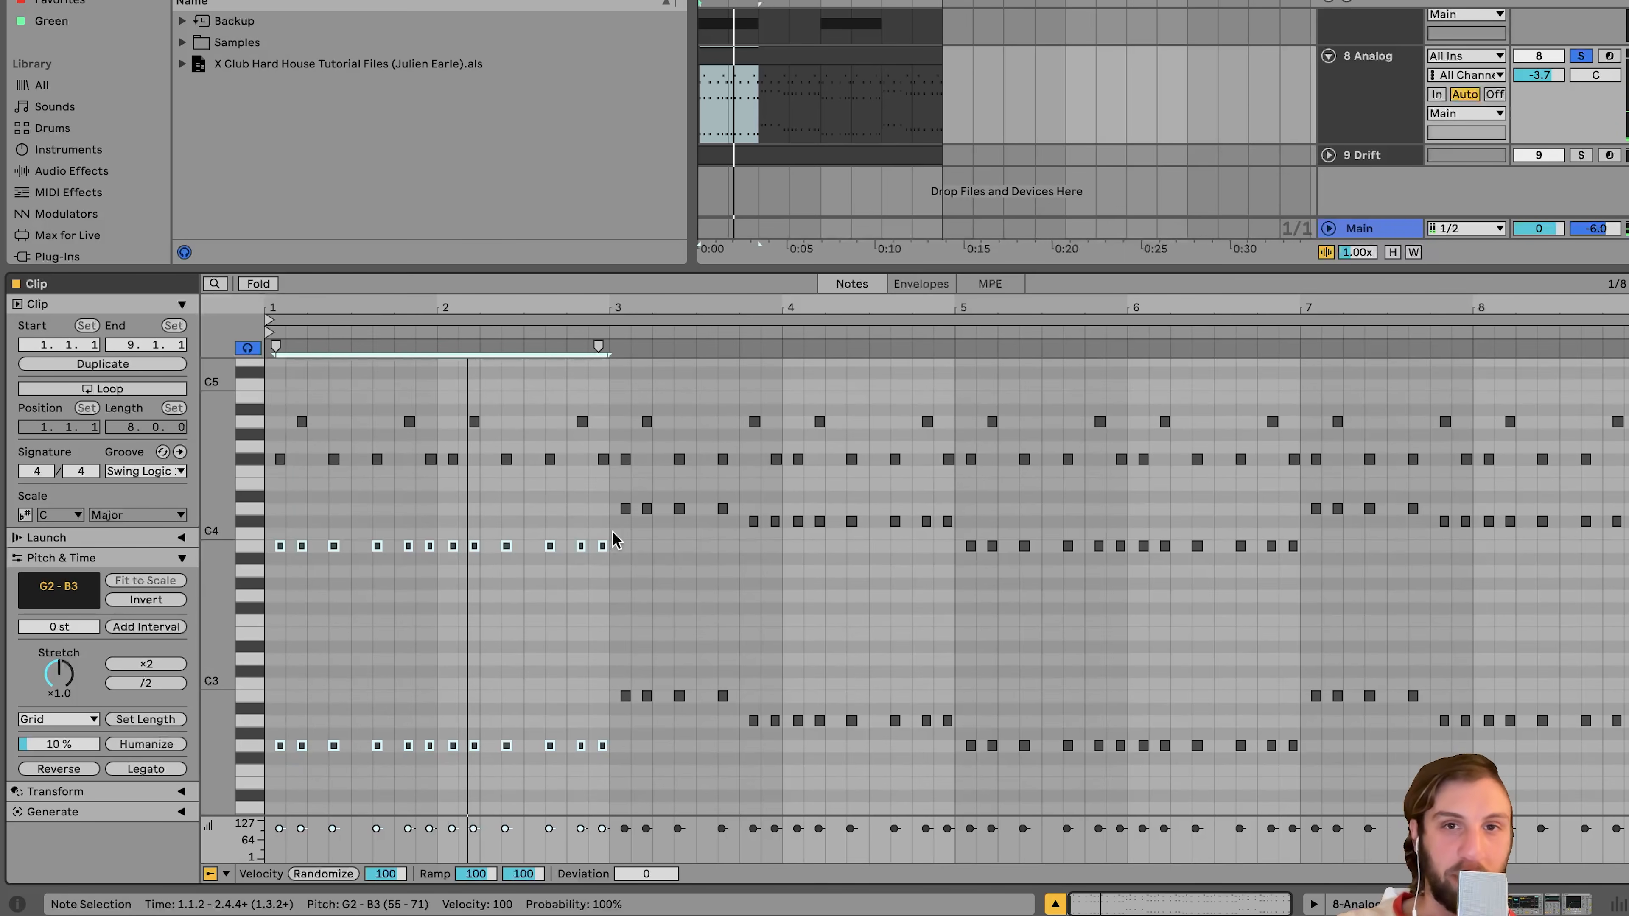
- Show the Analog track's devices, select its whole clip, and examine the first oscillator and the effects chain
left_click(1353, 136)
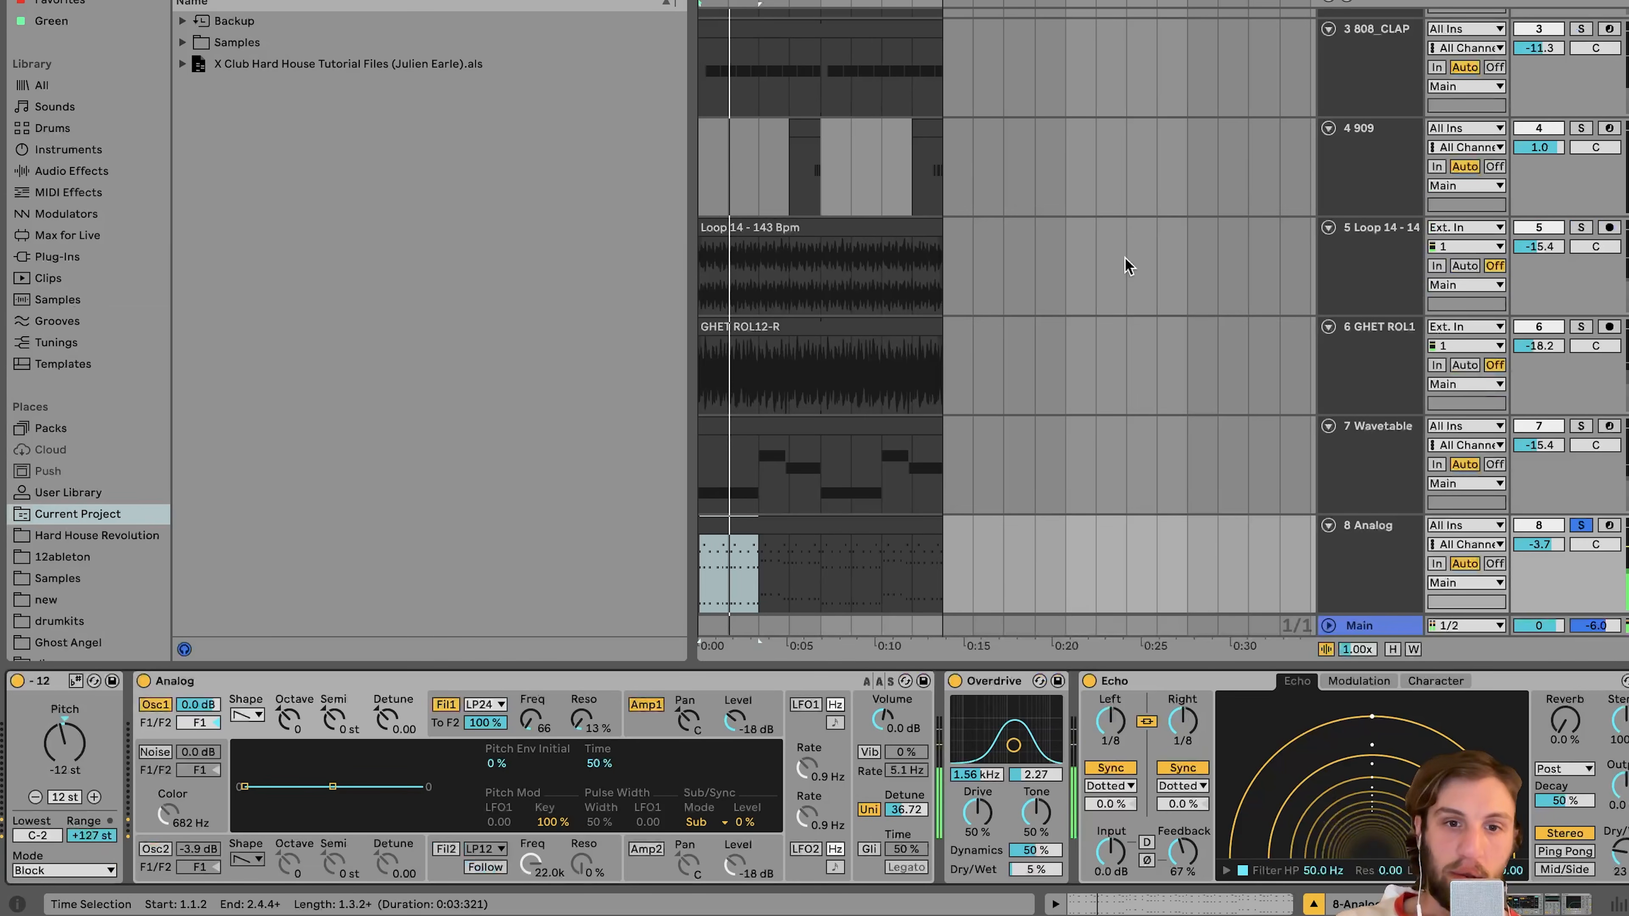
left_click(774, 523)
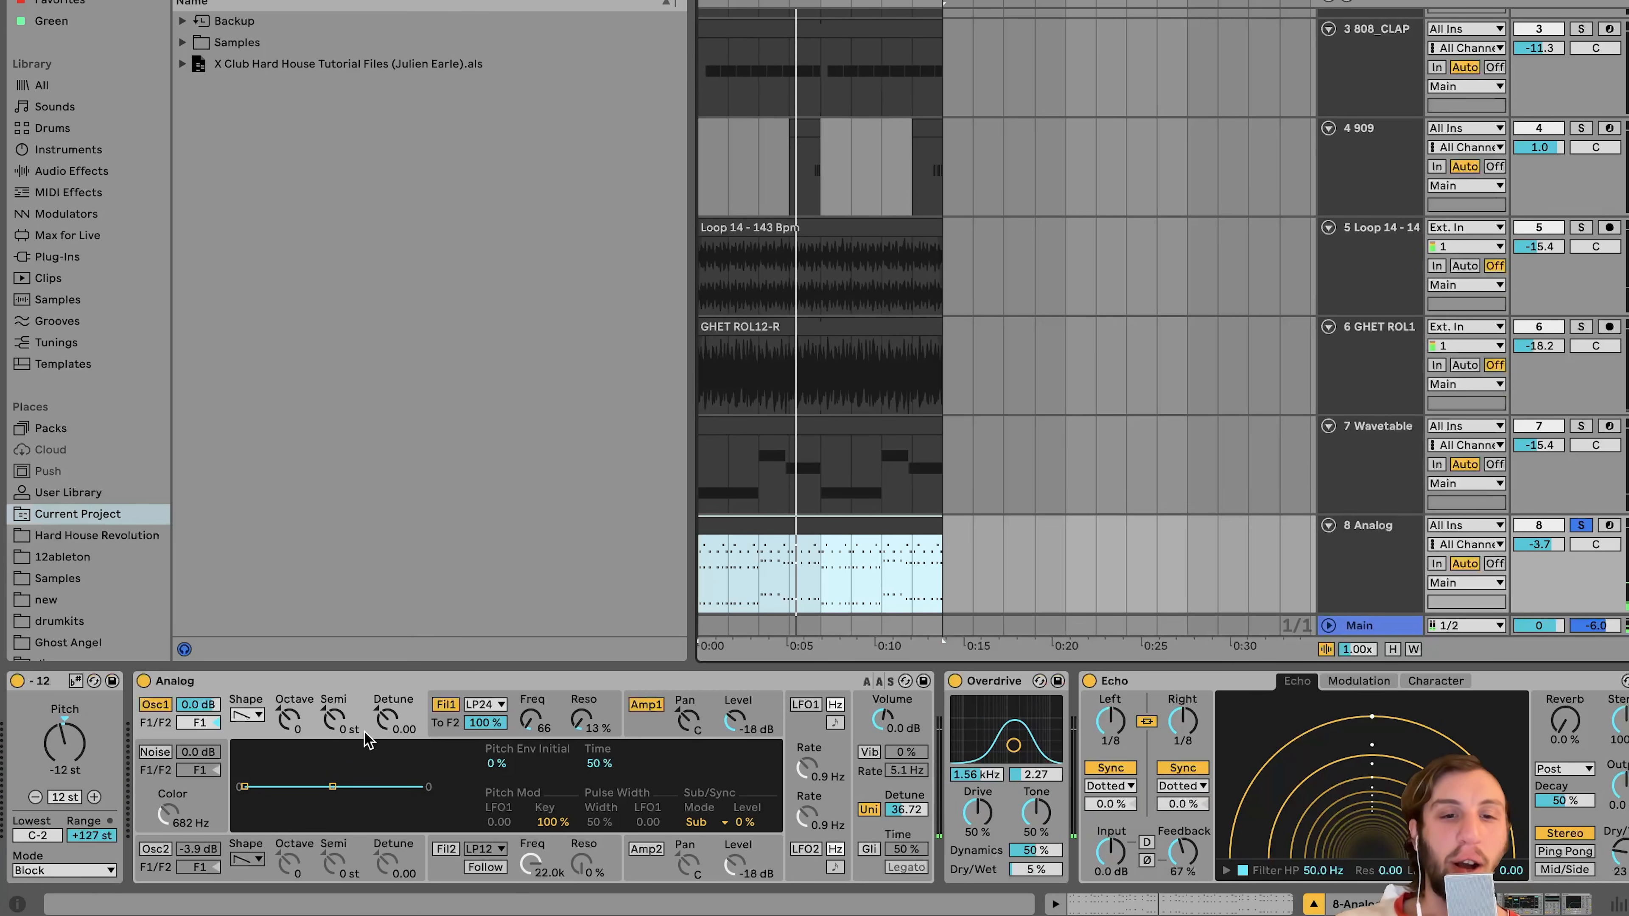
left_click(350, 709)
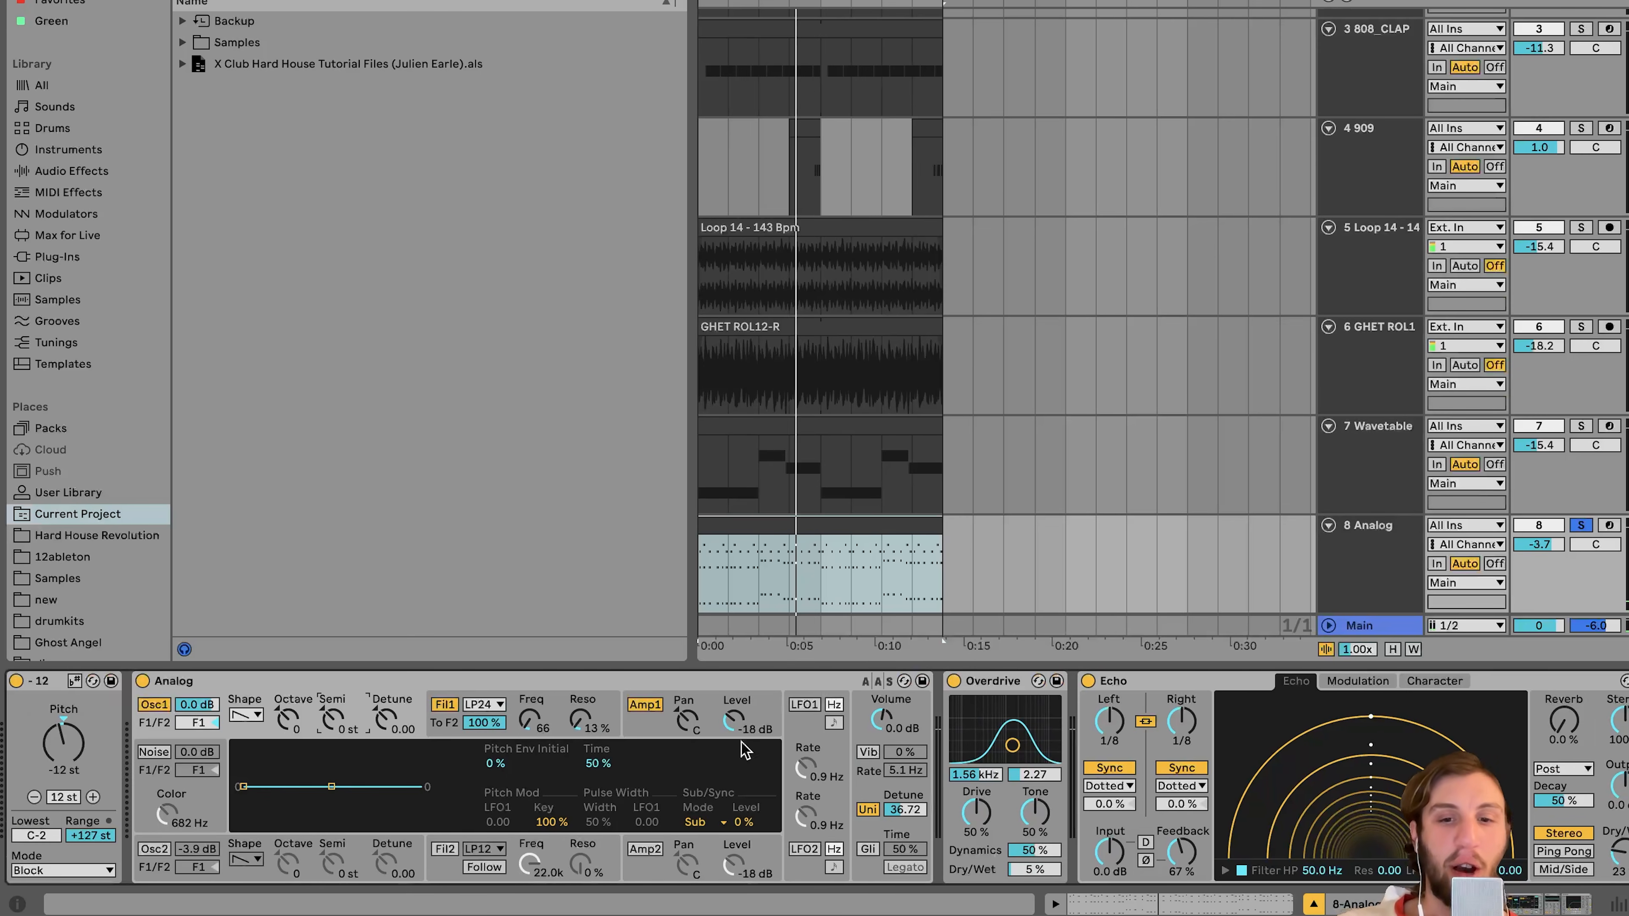
scroll(577, 769, "right", 15)
scroll(741, 781, "left", 15)
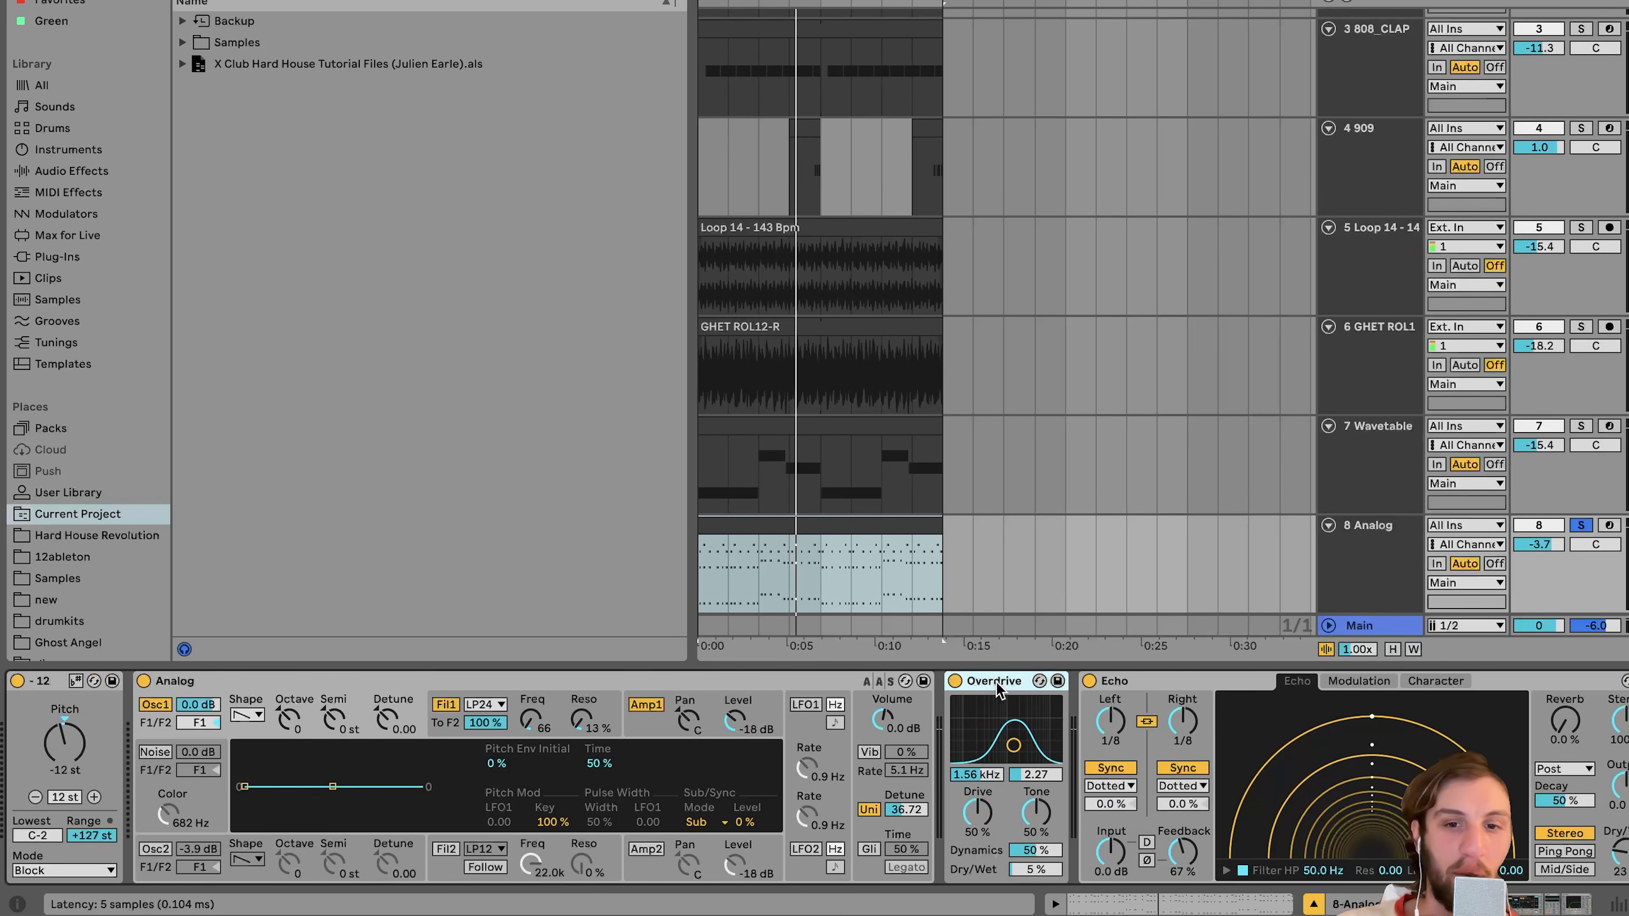
- Turn off the Analog track's effects from Overdrive through Auto Filter all at once and play the dry synth
scroll(996, 689, "right", 15)
left_click(1153, 682)
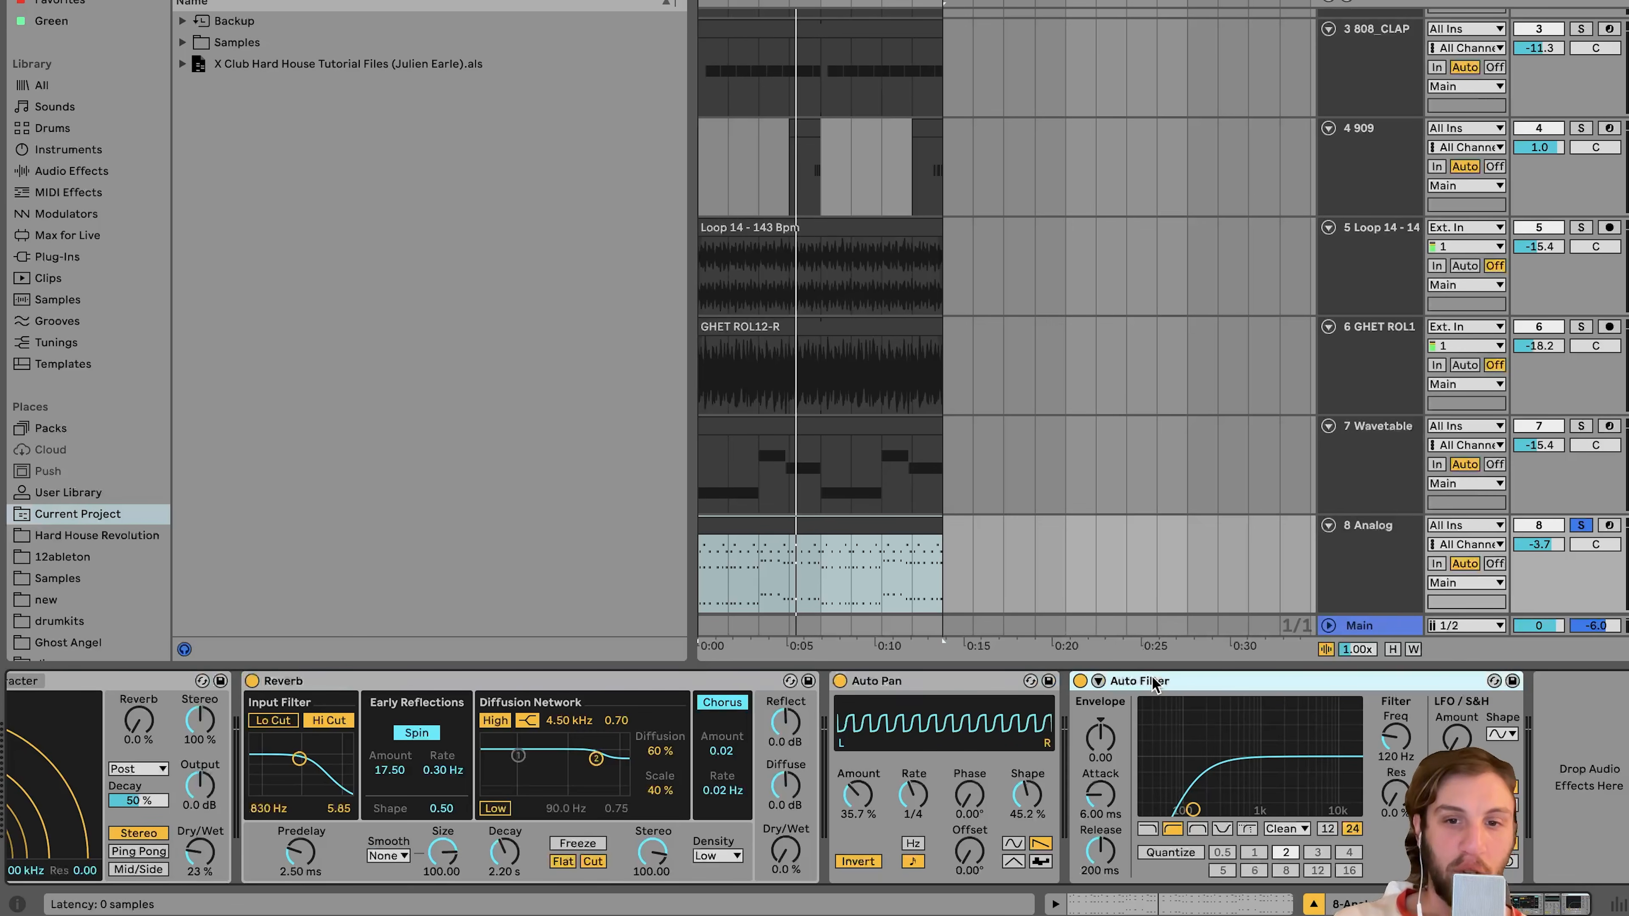
scroll(1075, 685, "left", 15)
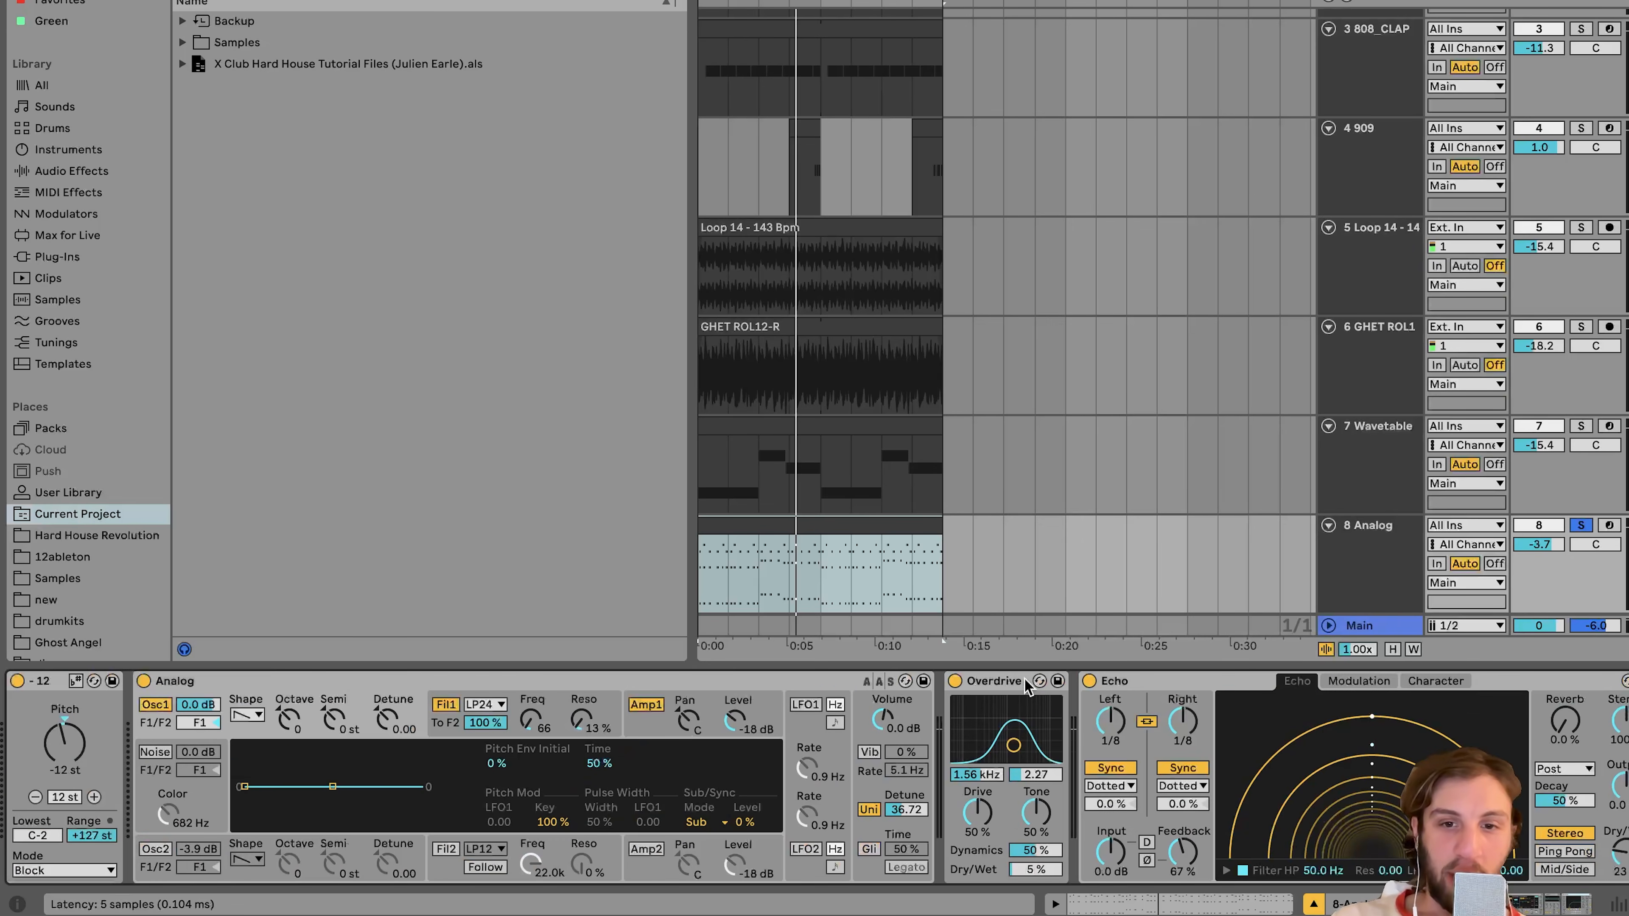
left_click(1019, 684, "shift")
left_click(955, 681)
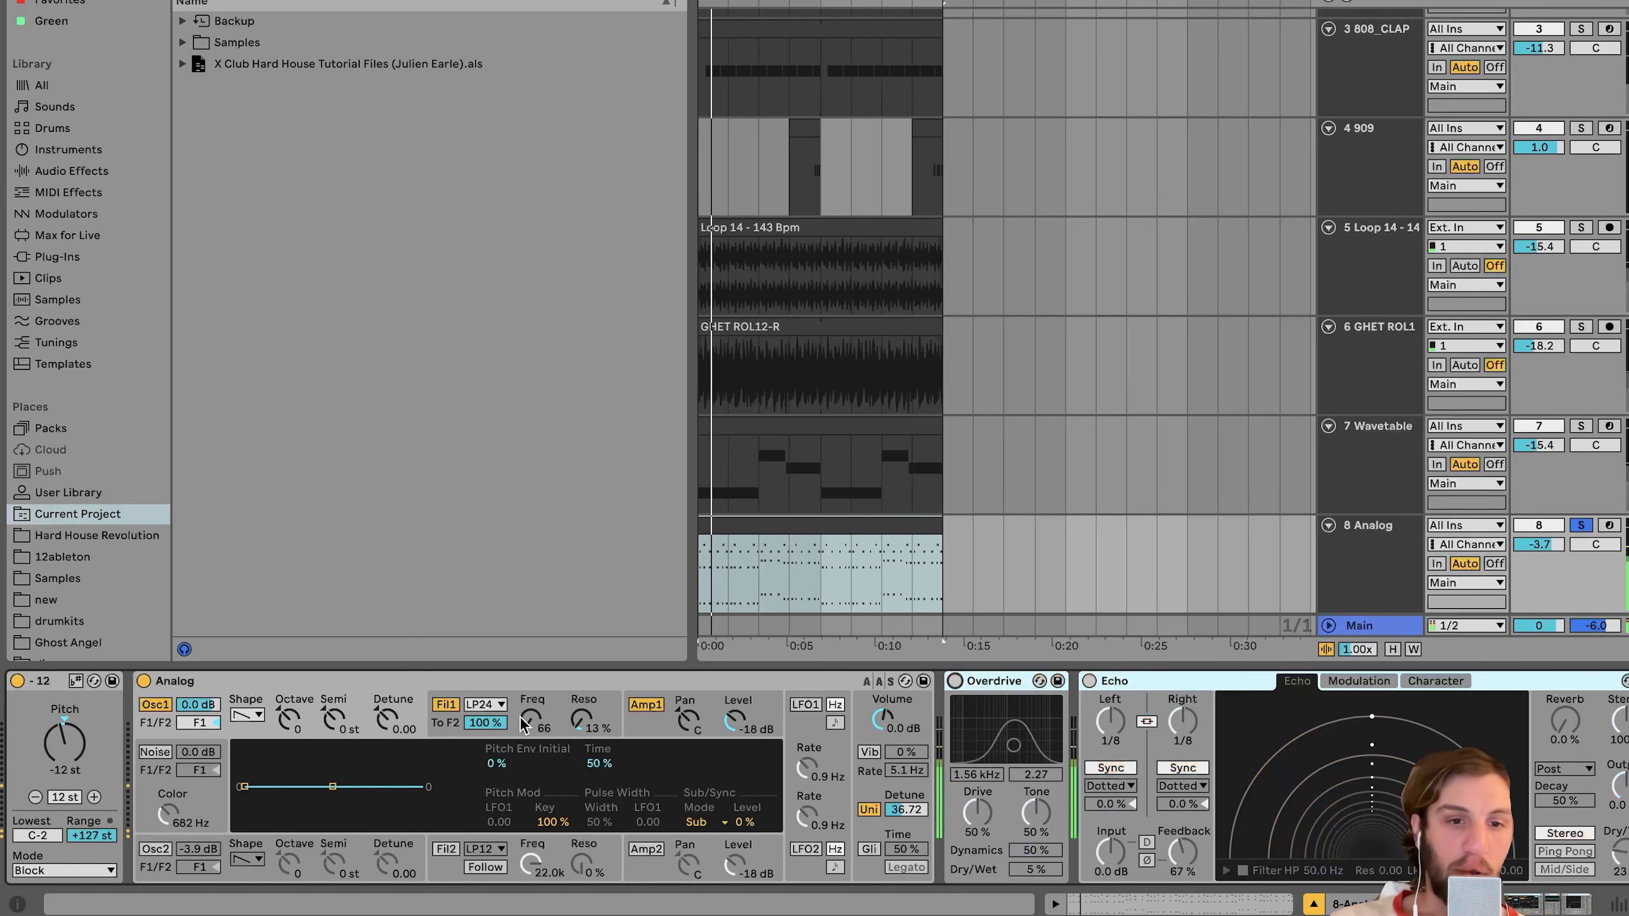
- Examine the Analog synth's first filter envelope, first amp envelope and unison voice settings while it plays
left_click(510, 735)
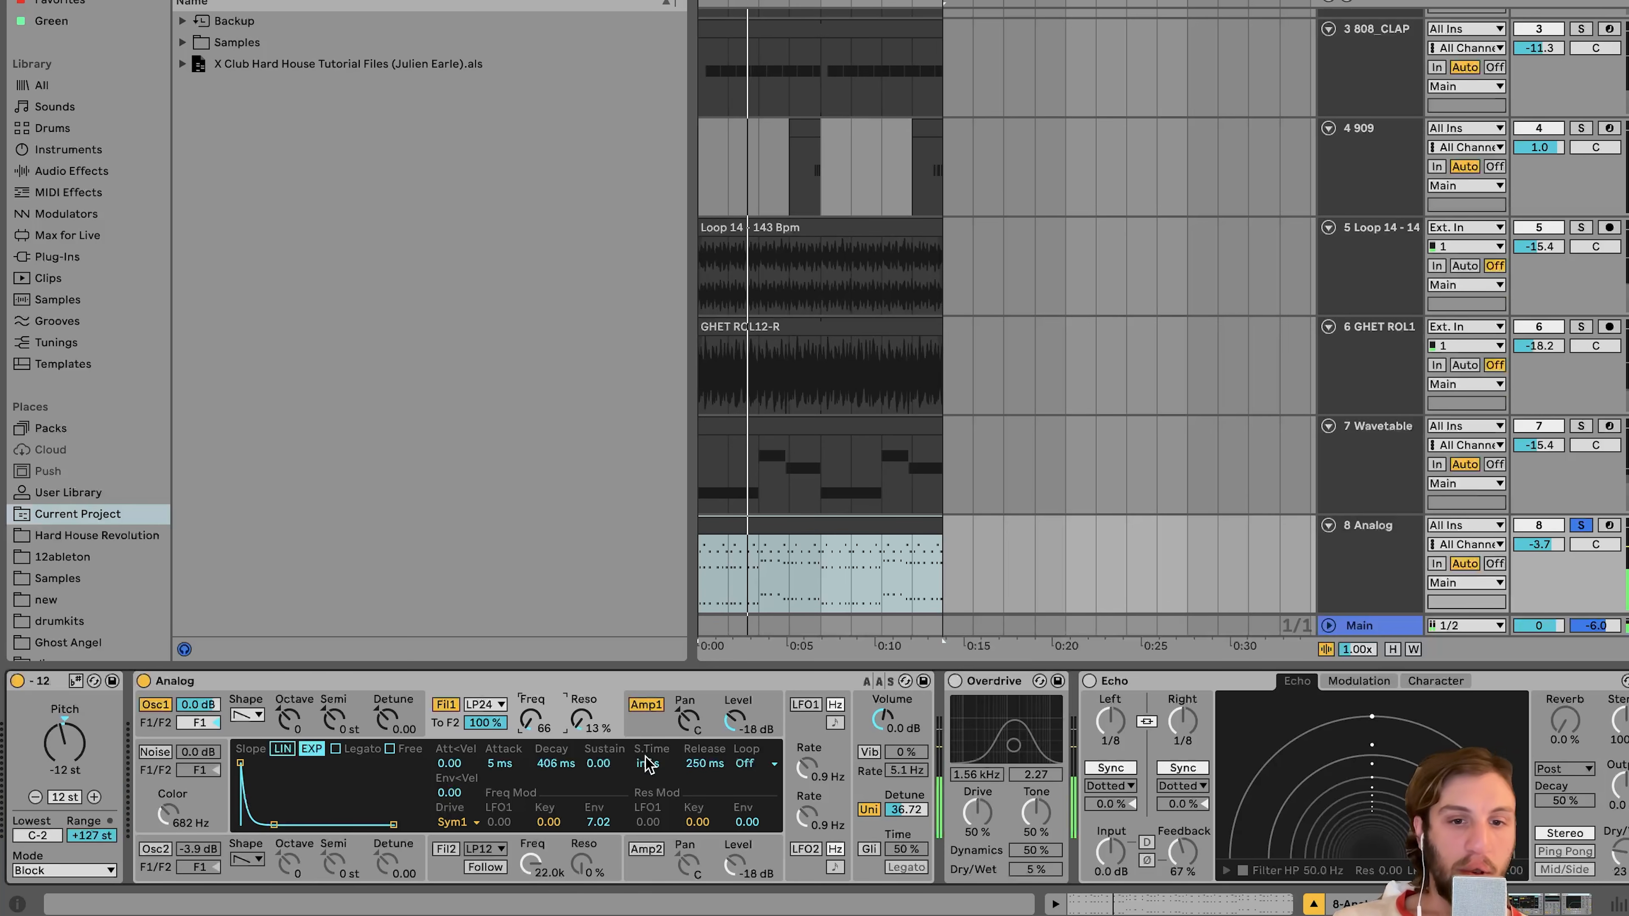
left_click(654, 732)
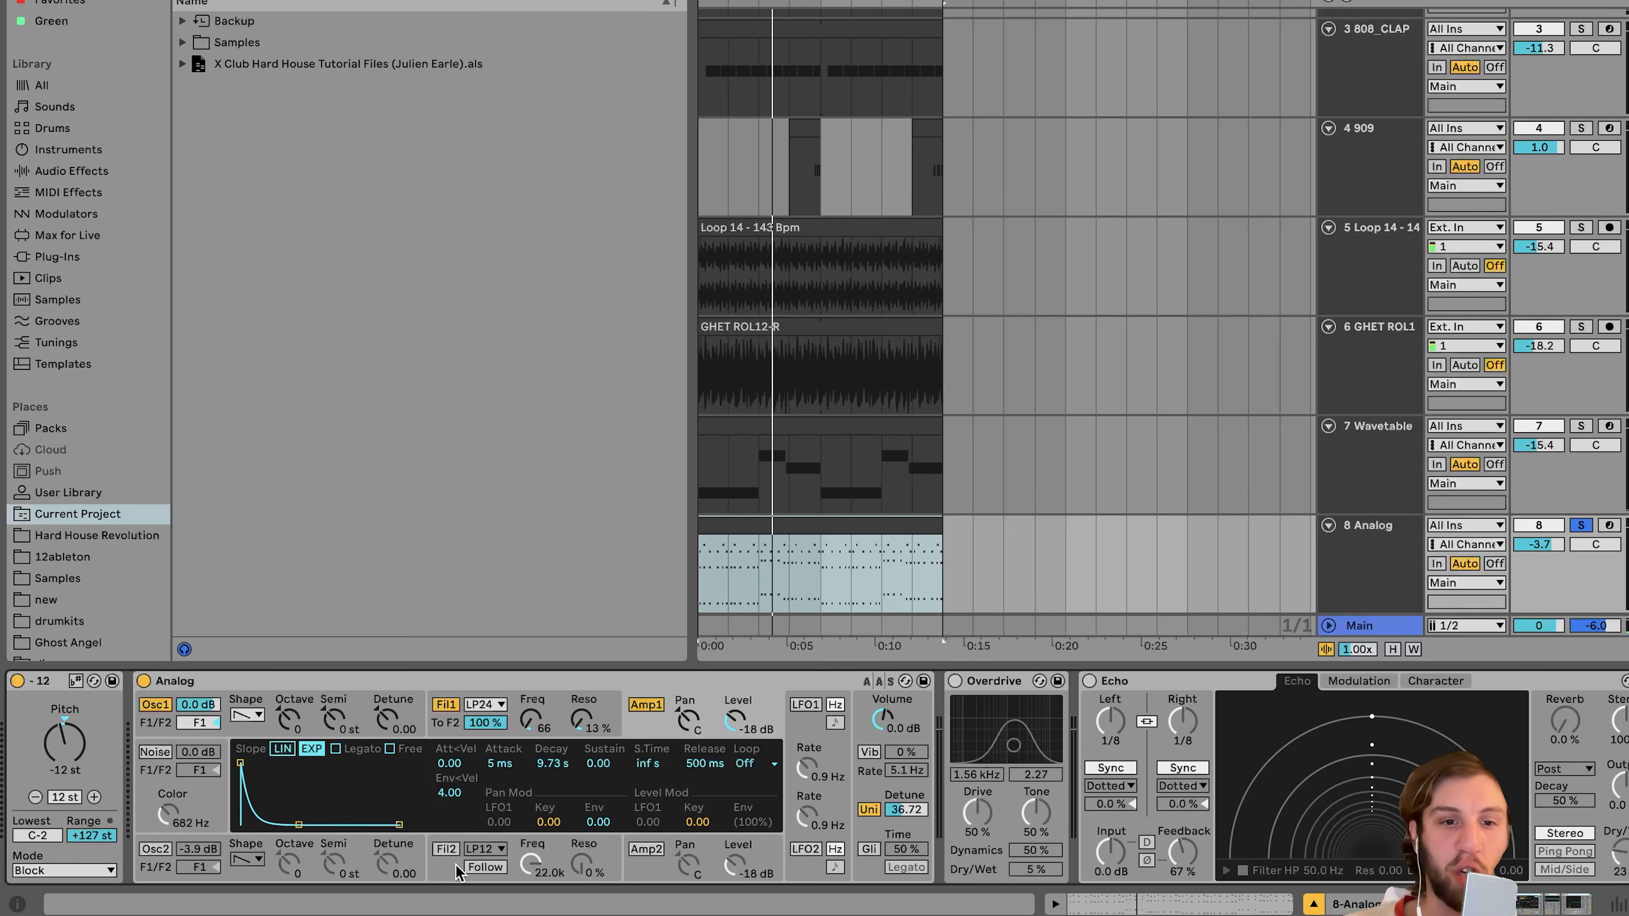
key("space")
mouse_move(397, 825)
left_mouse_down()
mouse_move(363, 825)
mouse_move(398, 824)
left_mouse_up()
scroll(417, 811, "right", 6)
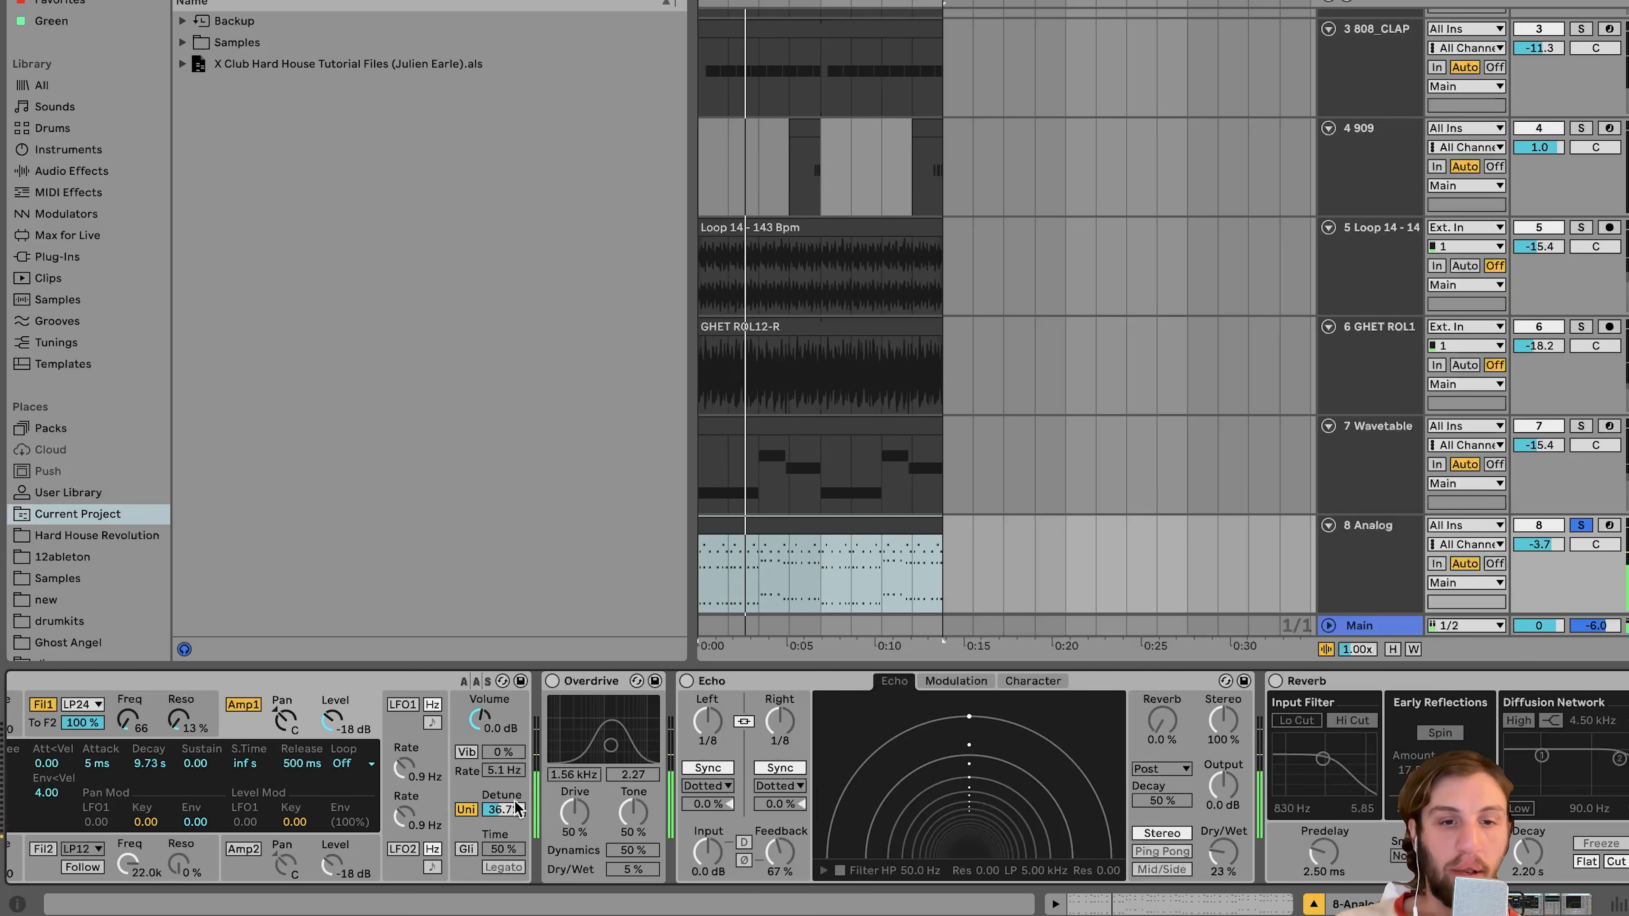
left_click(469, 801)
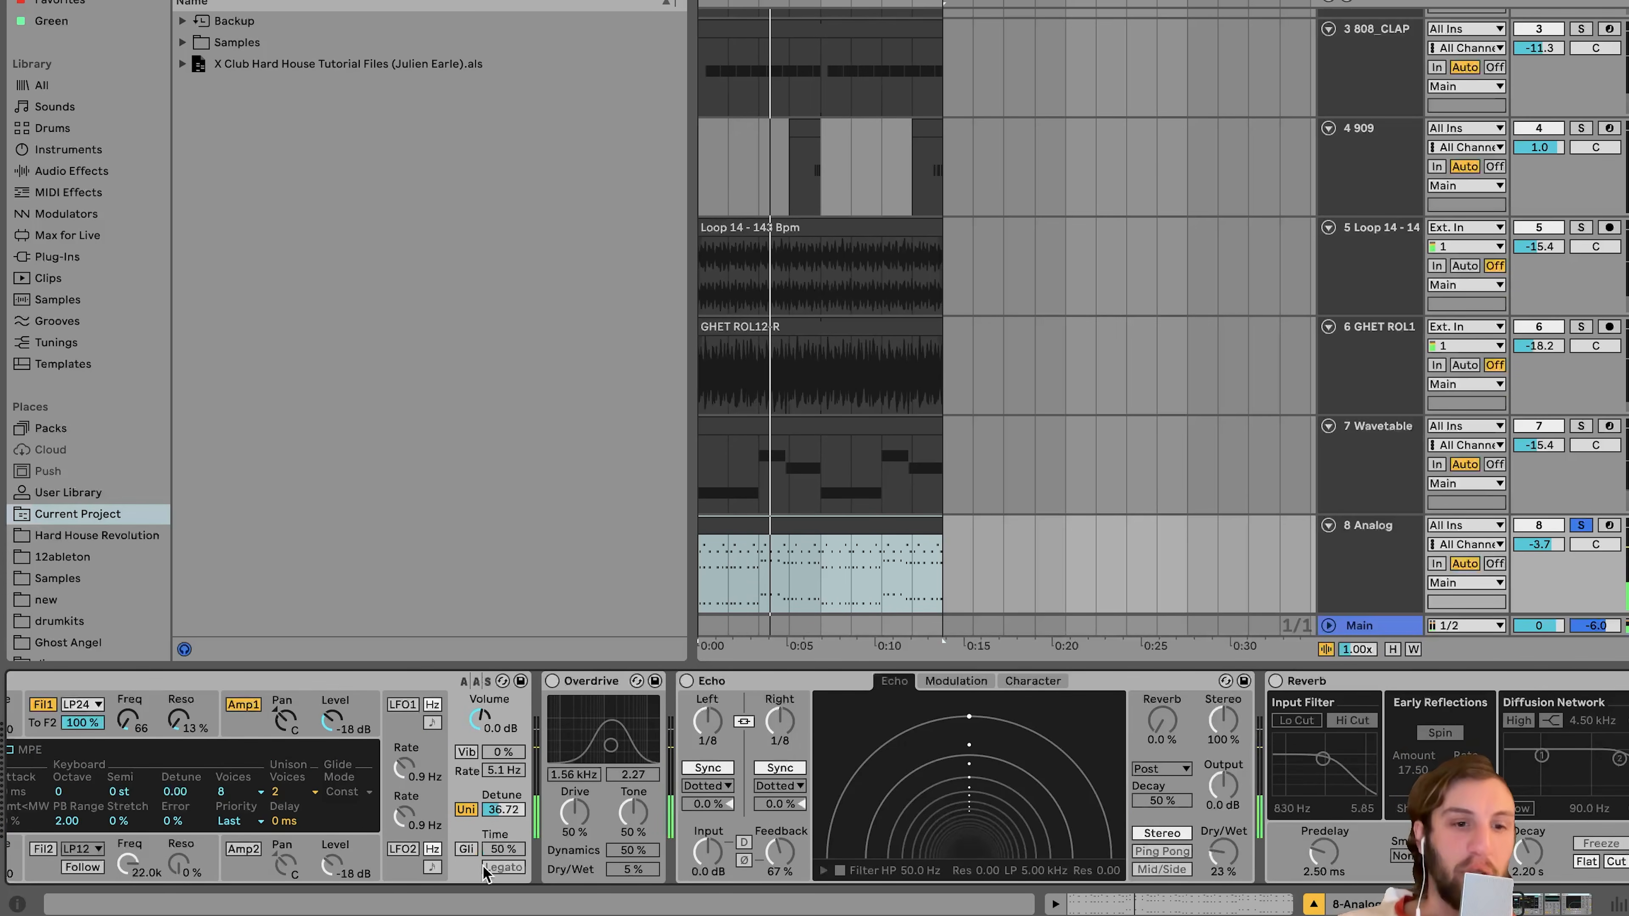
- Turn the Analog track's Overdrive back on, keep its Dry/Wet at 5%, and replay the synth through it
scroll(555, 874, "right", 1)
left_click(490, 681)
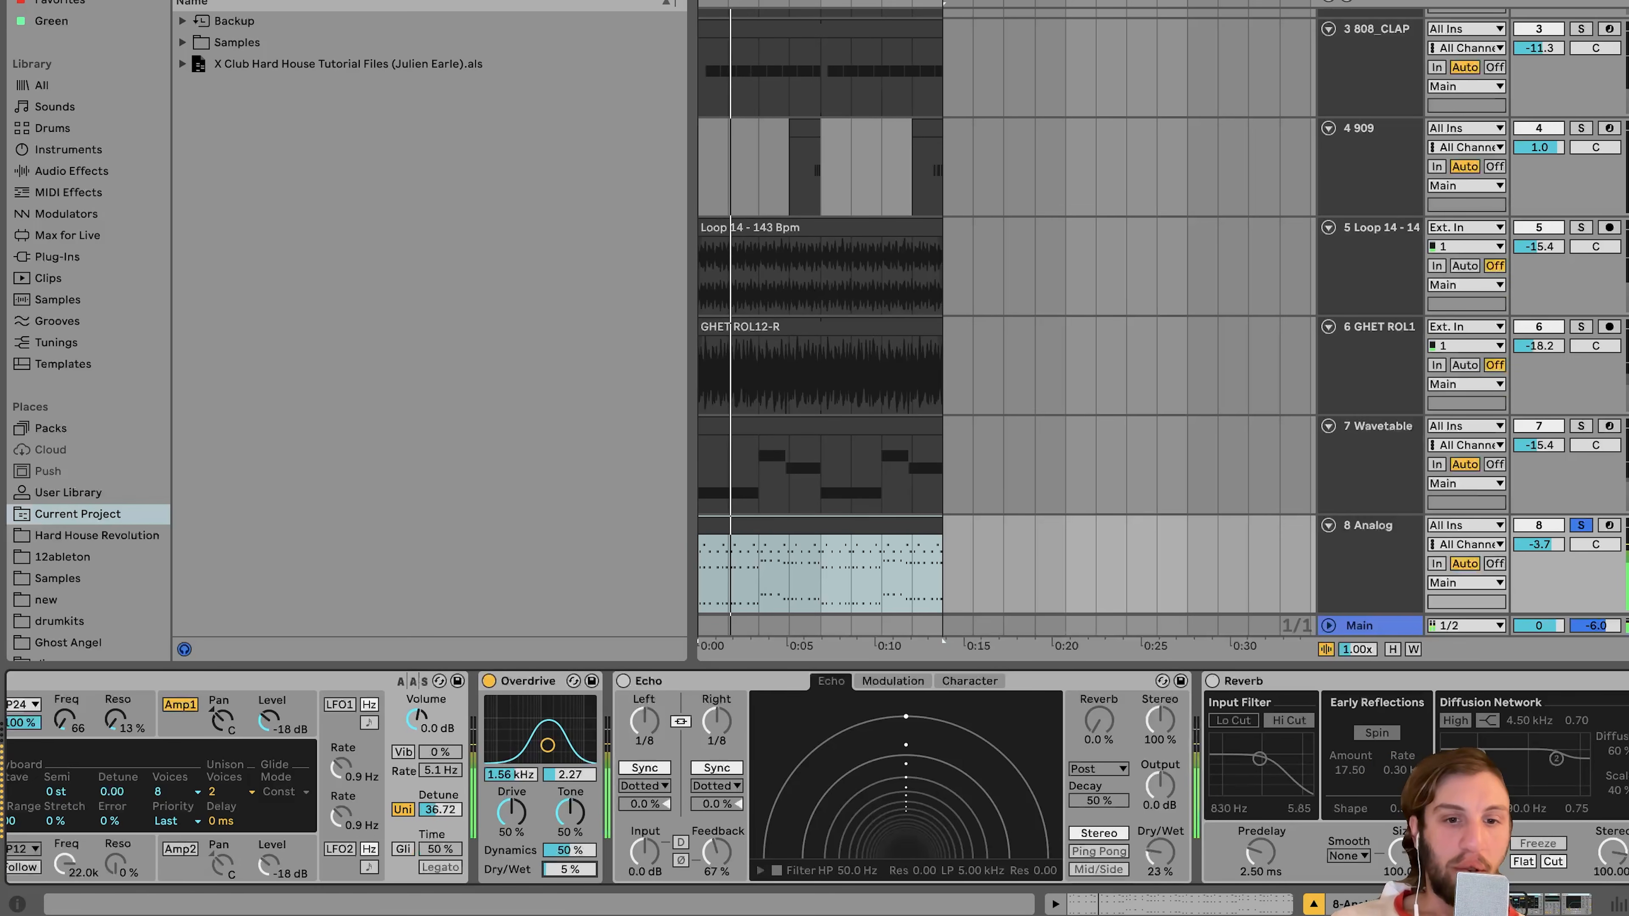
left_click_drag(567, 873, 567, 854)
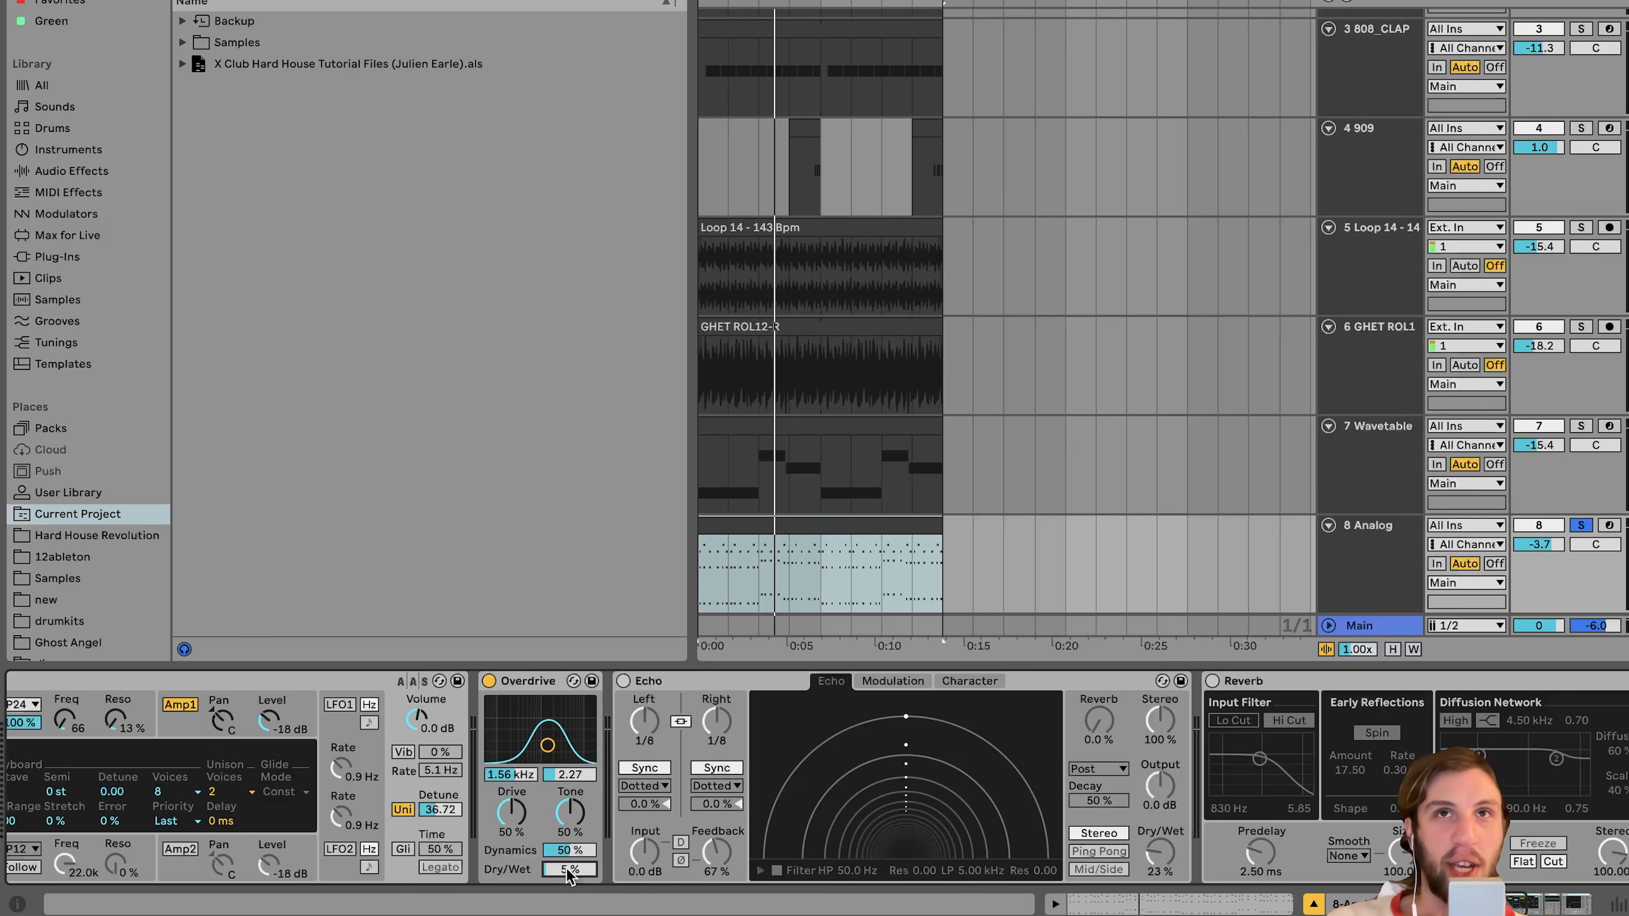
key("space")
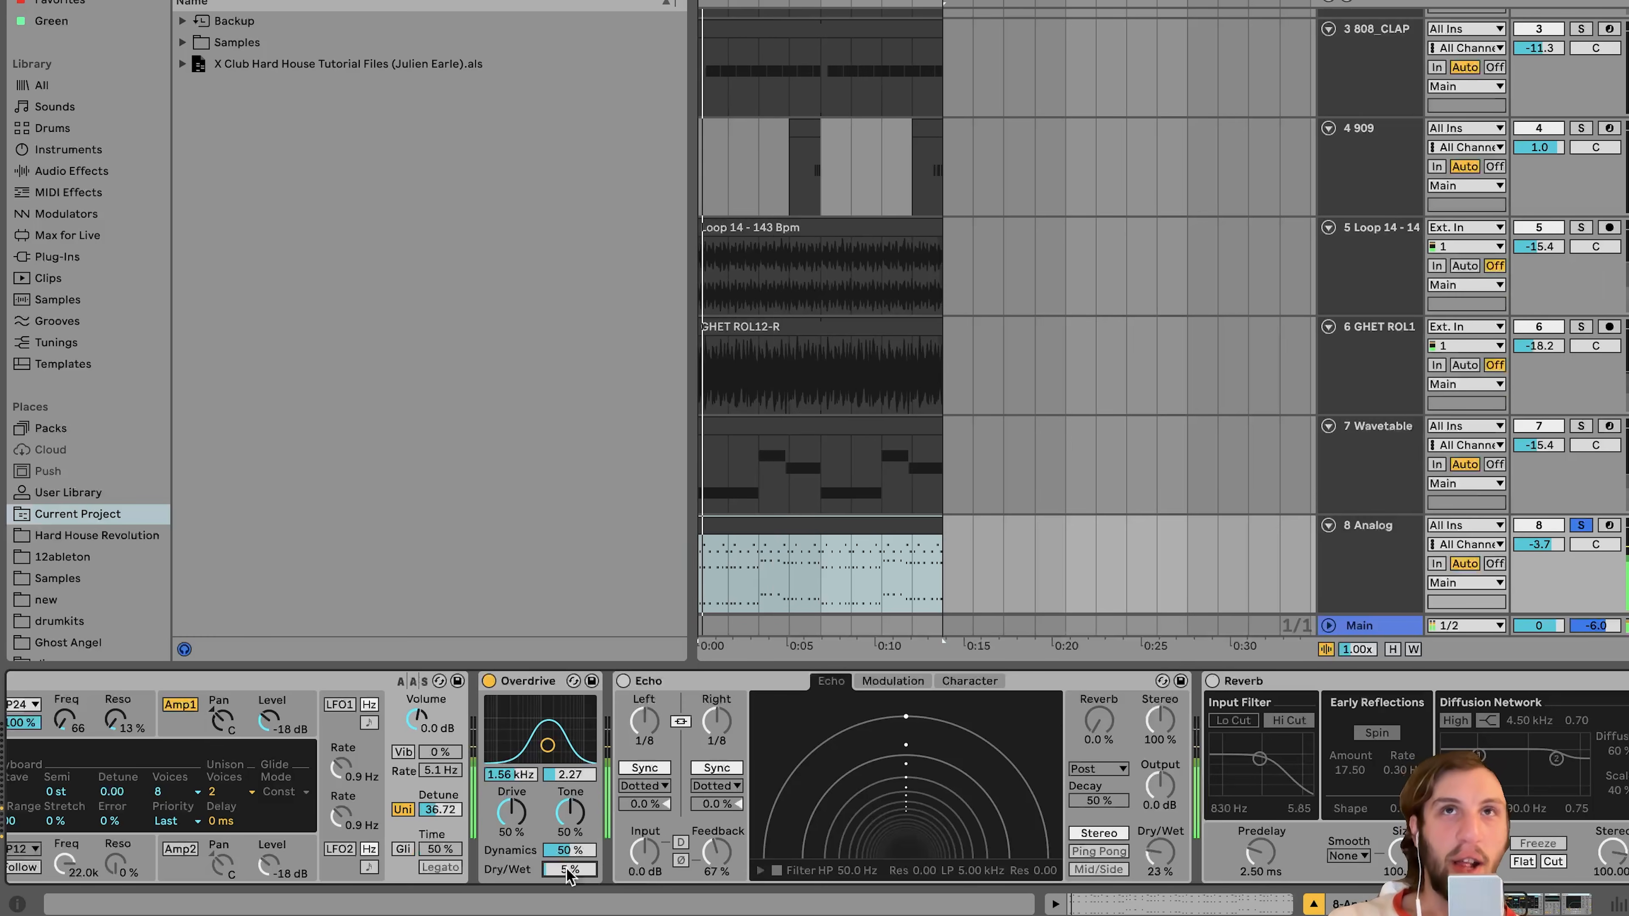
- Turn the Analog track's Echo back on and delete its Reverb device
left_click(623, 682)
scroll(738, 706, "right", 5)
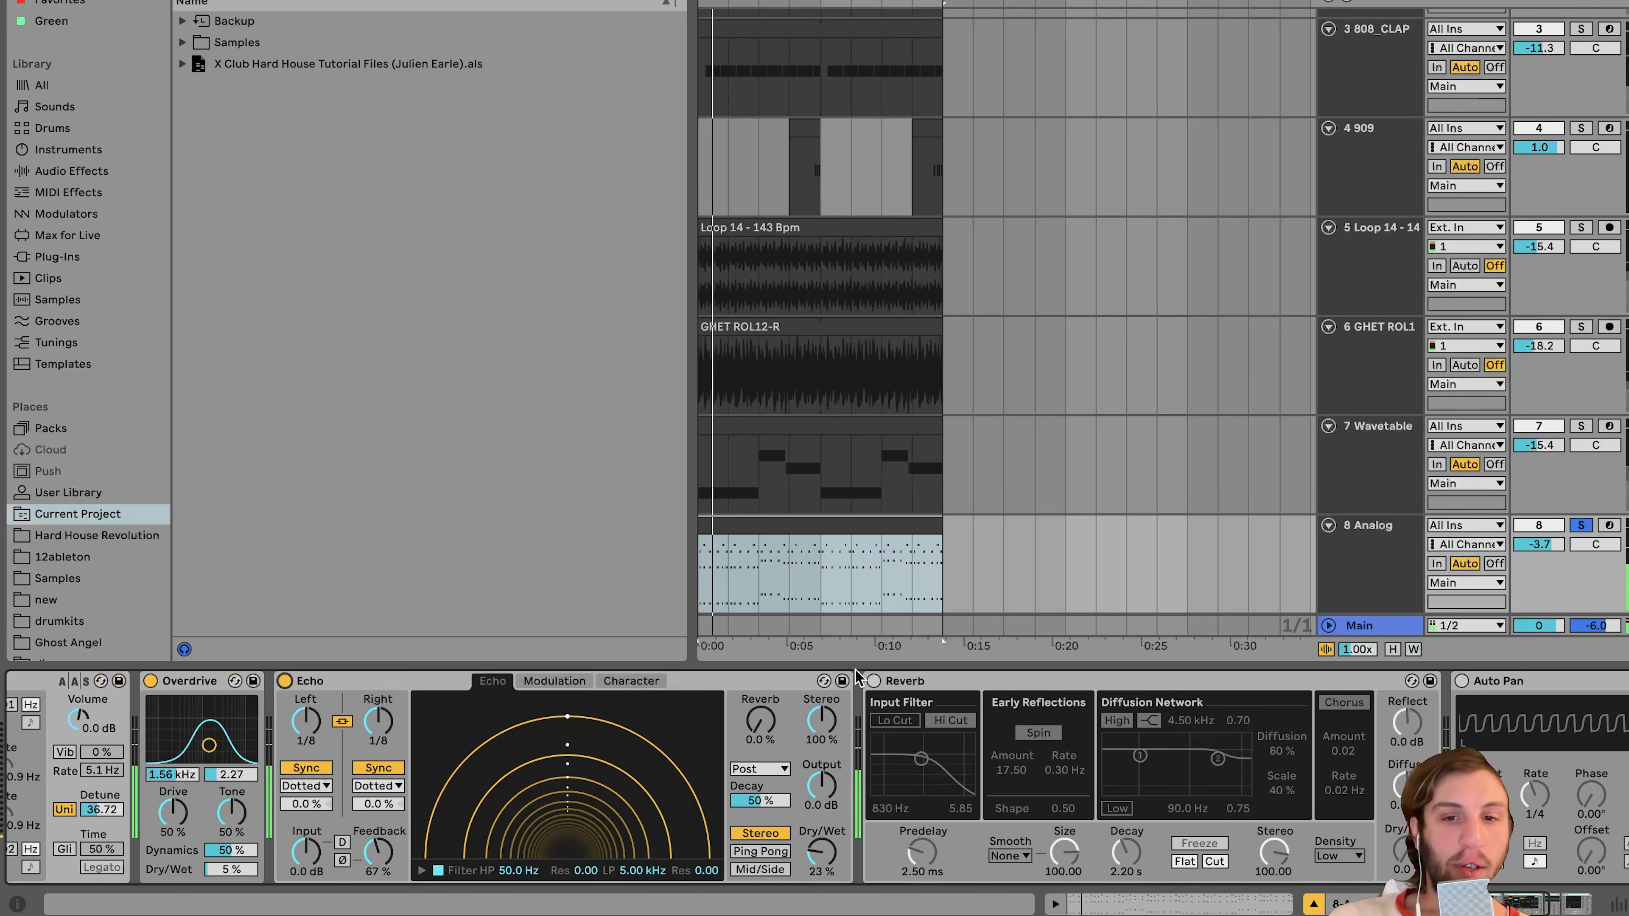
left_click(896, 678)
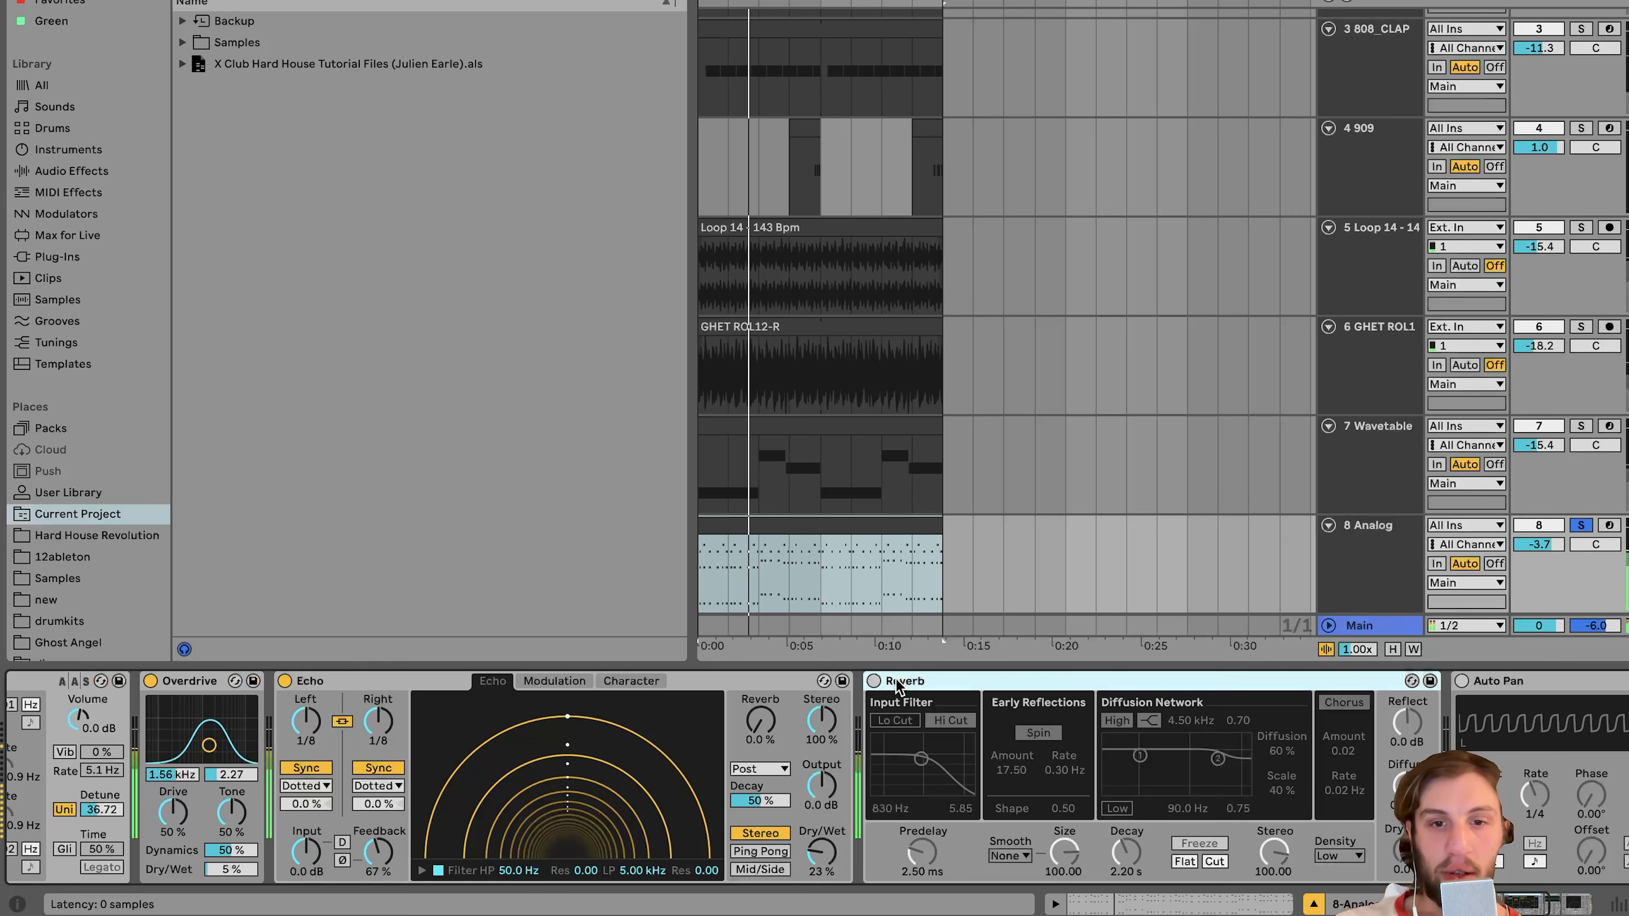
key("Delete")
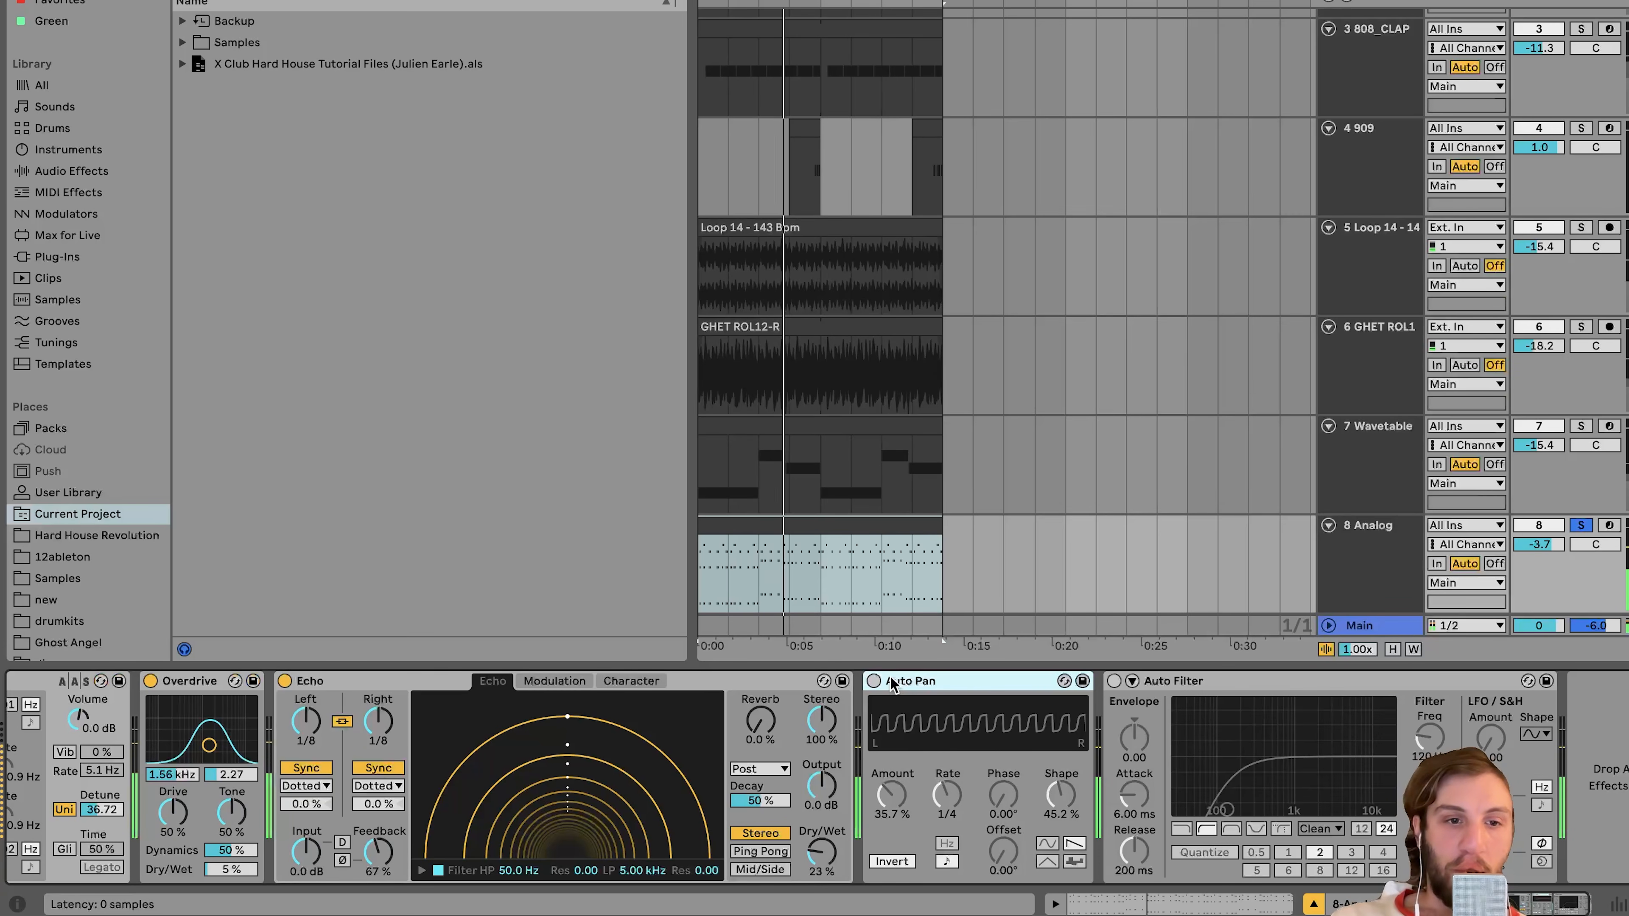
- Turn the Analog track's Auto Pan and Auto Filter back on, restarting playback to hear them
left_click(870, 680)
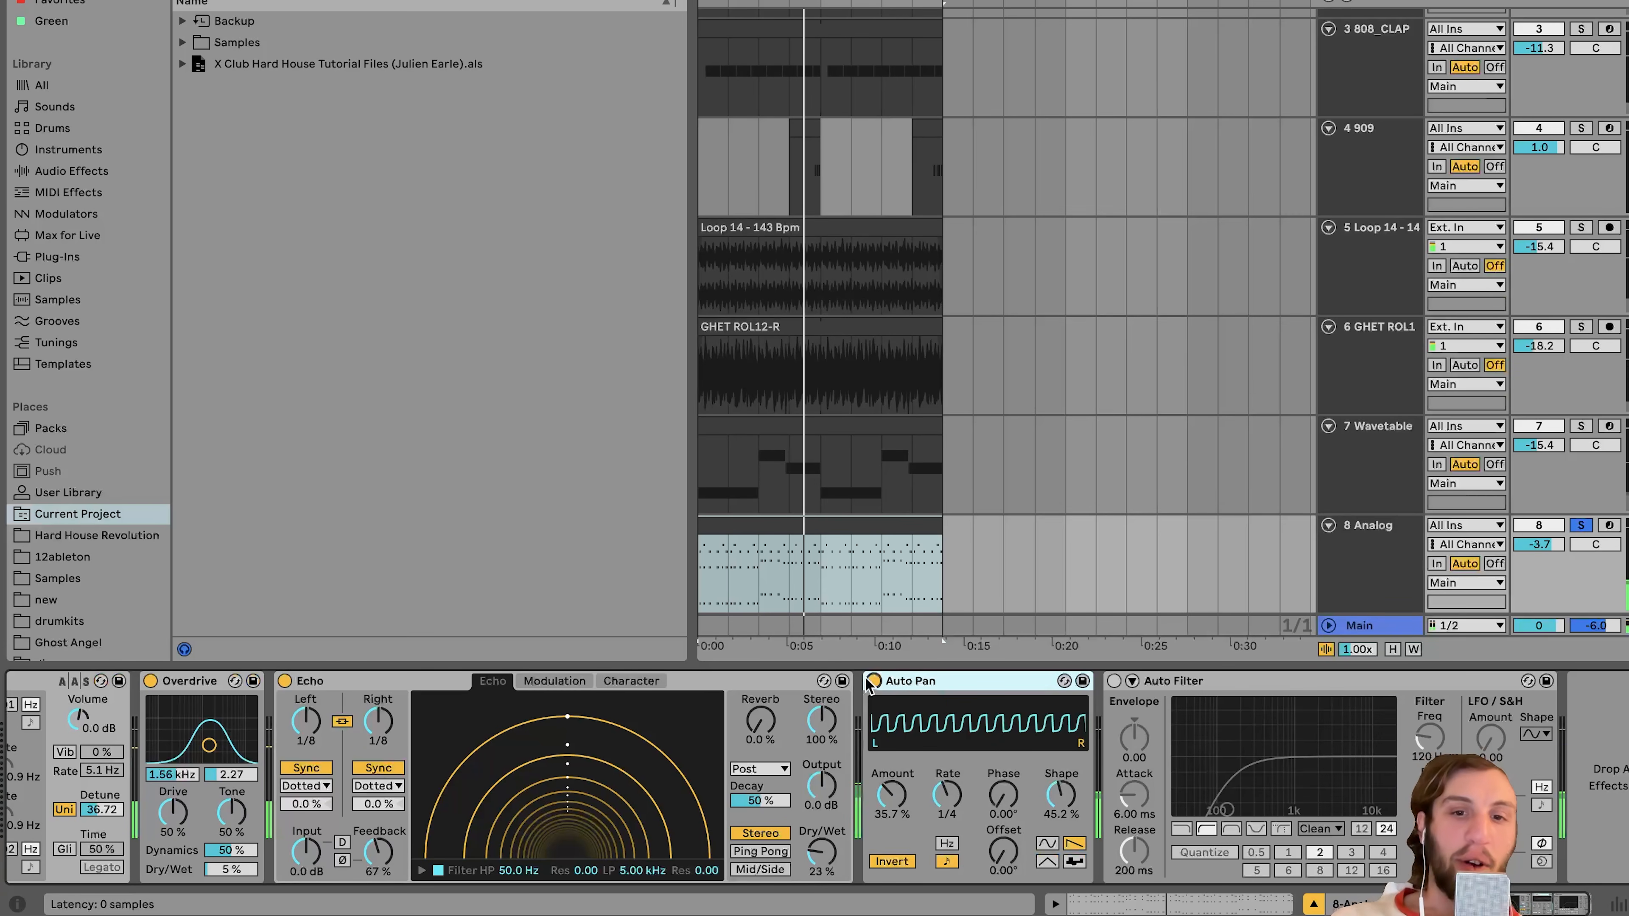
key("space")
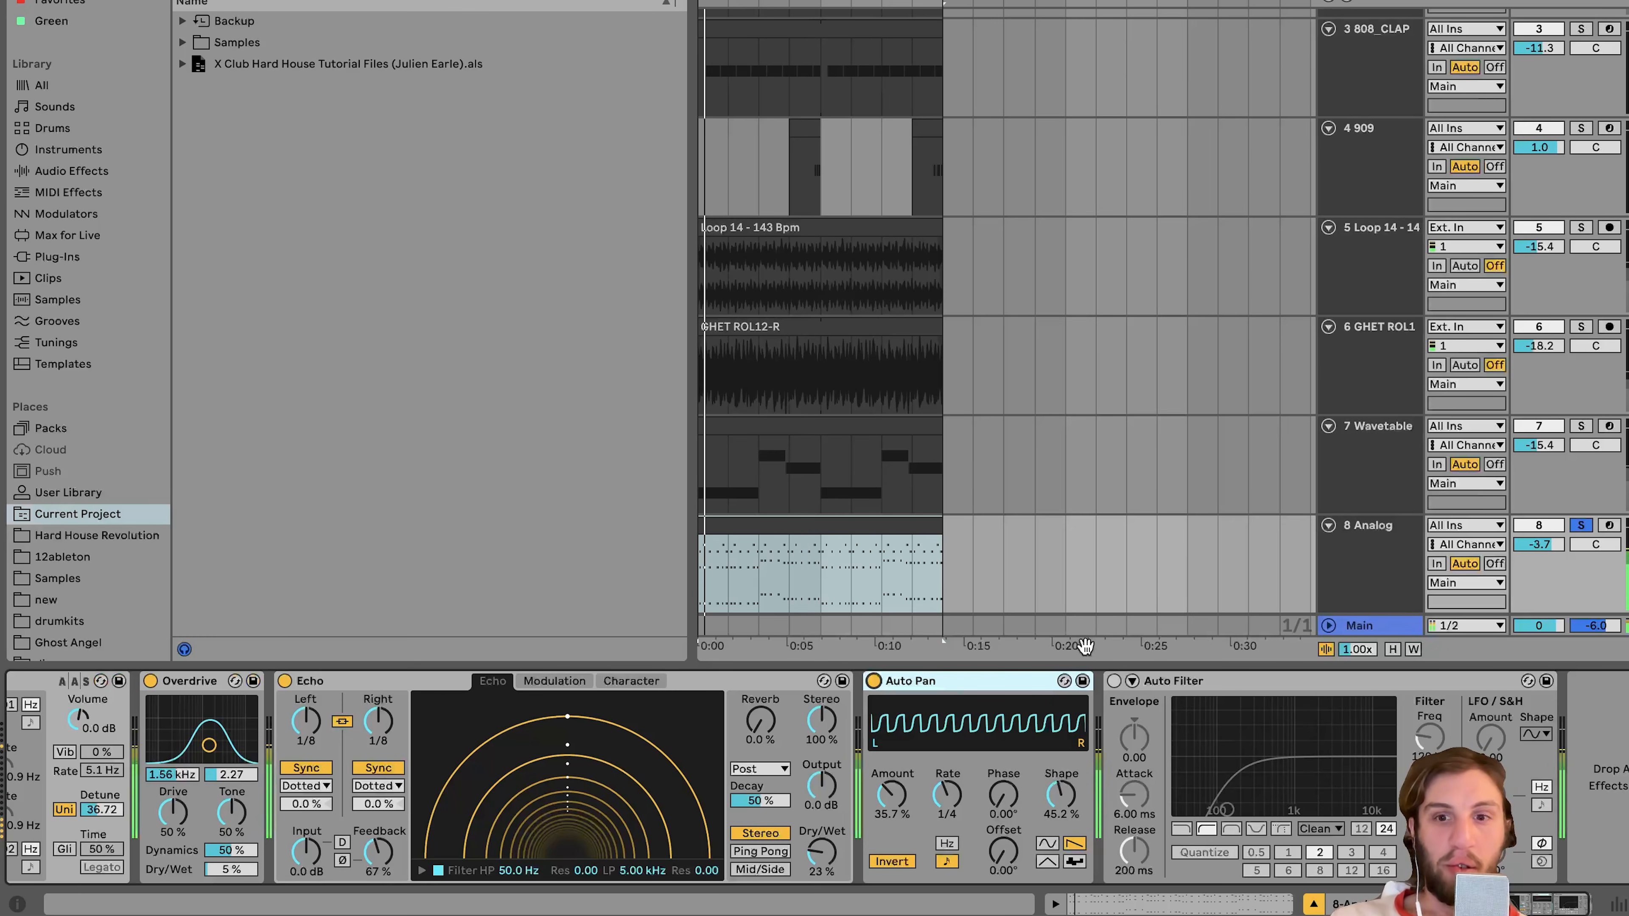
left_click(1113, 681)
- Unfold the Drift track and solo it
scroll(1160, 504, "down", 3)
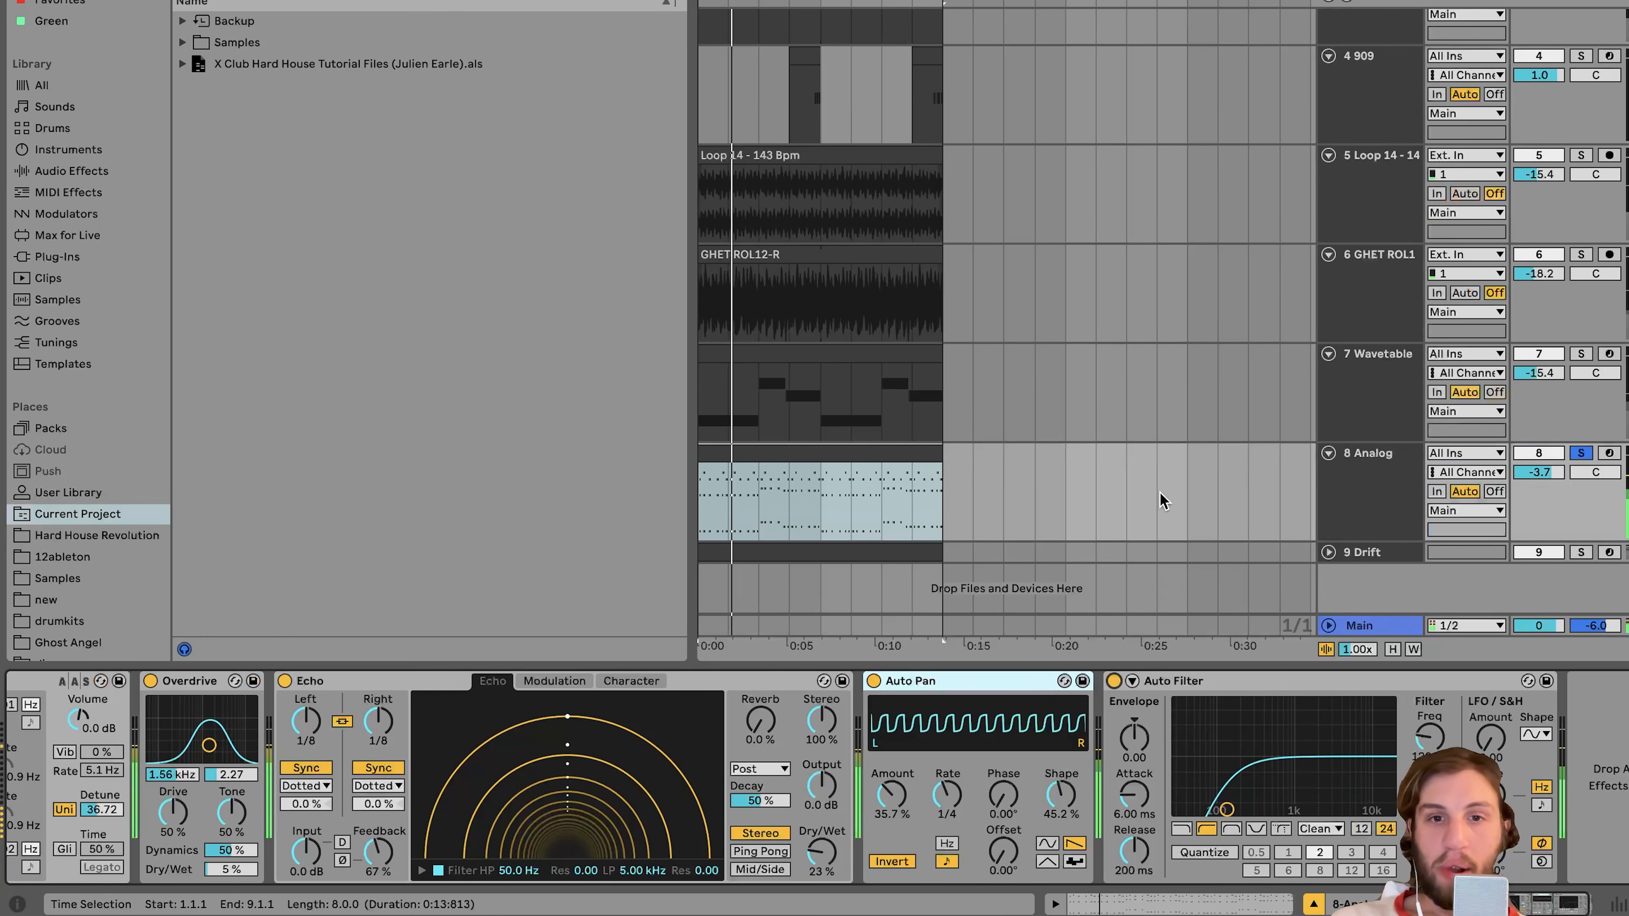
left_click(1413, 526)
left_click(1327, 552)
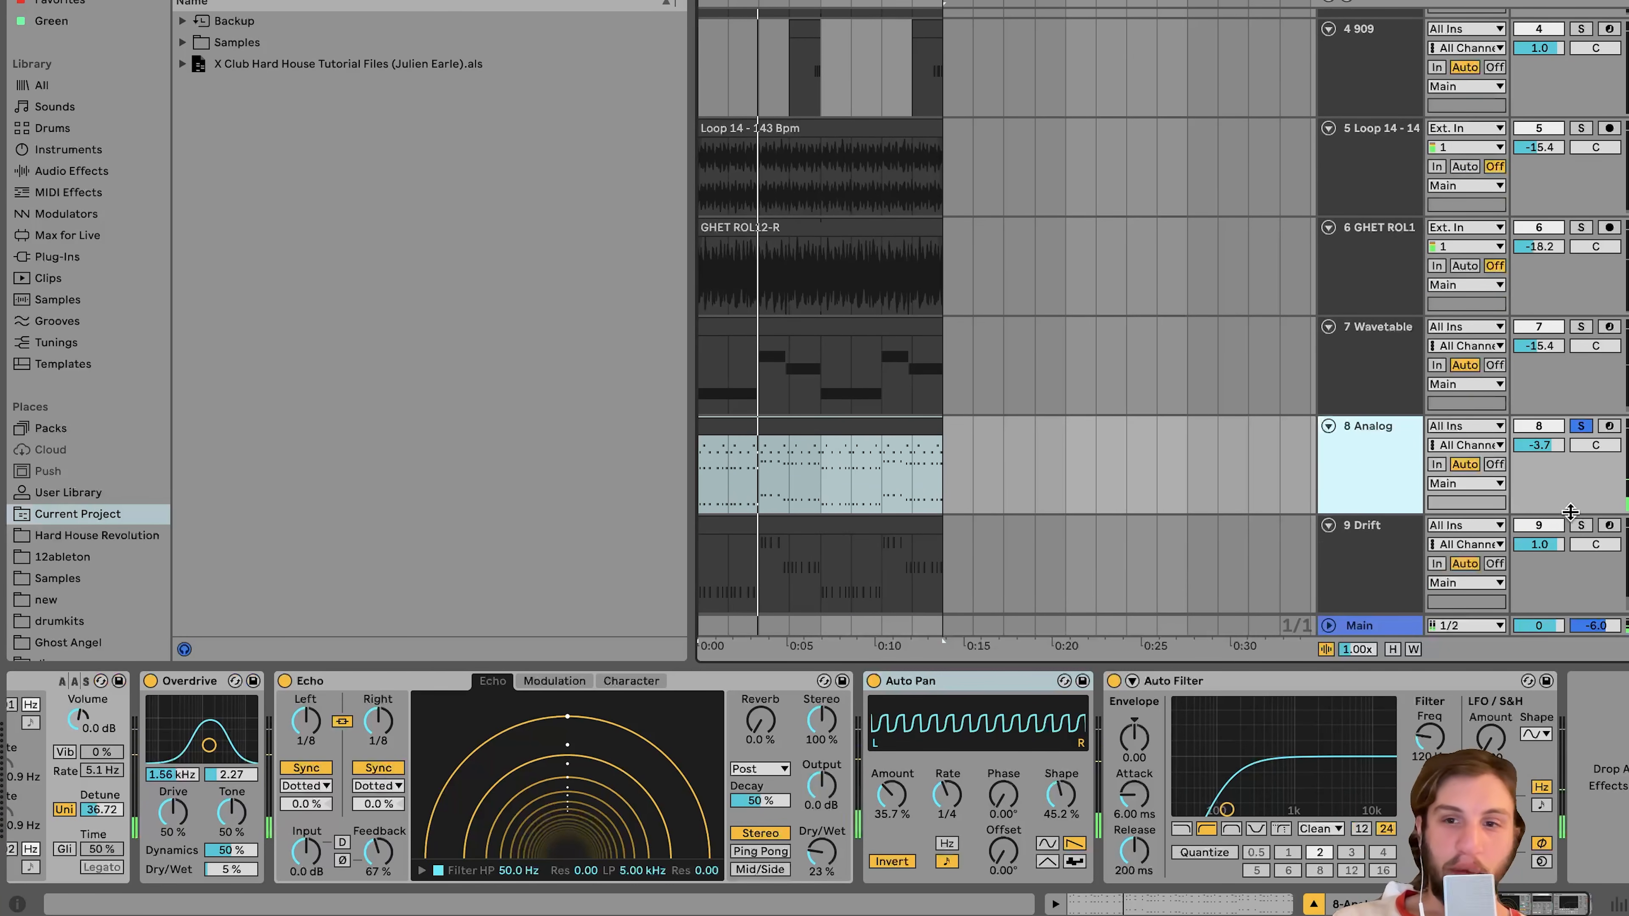
left_click(1577, 526)
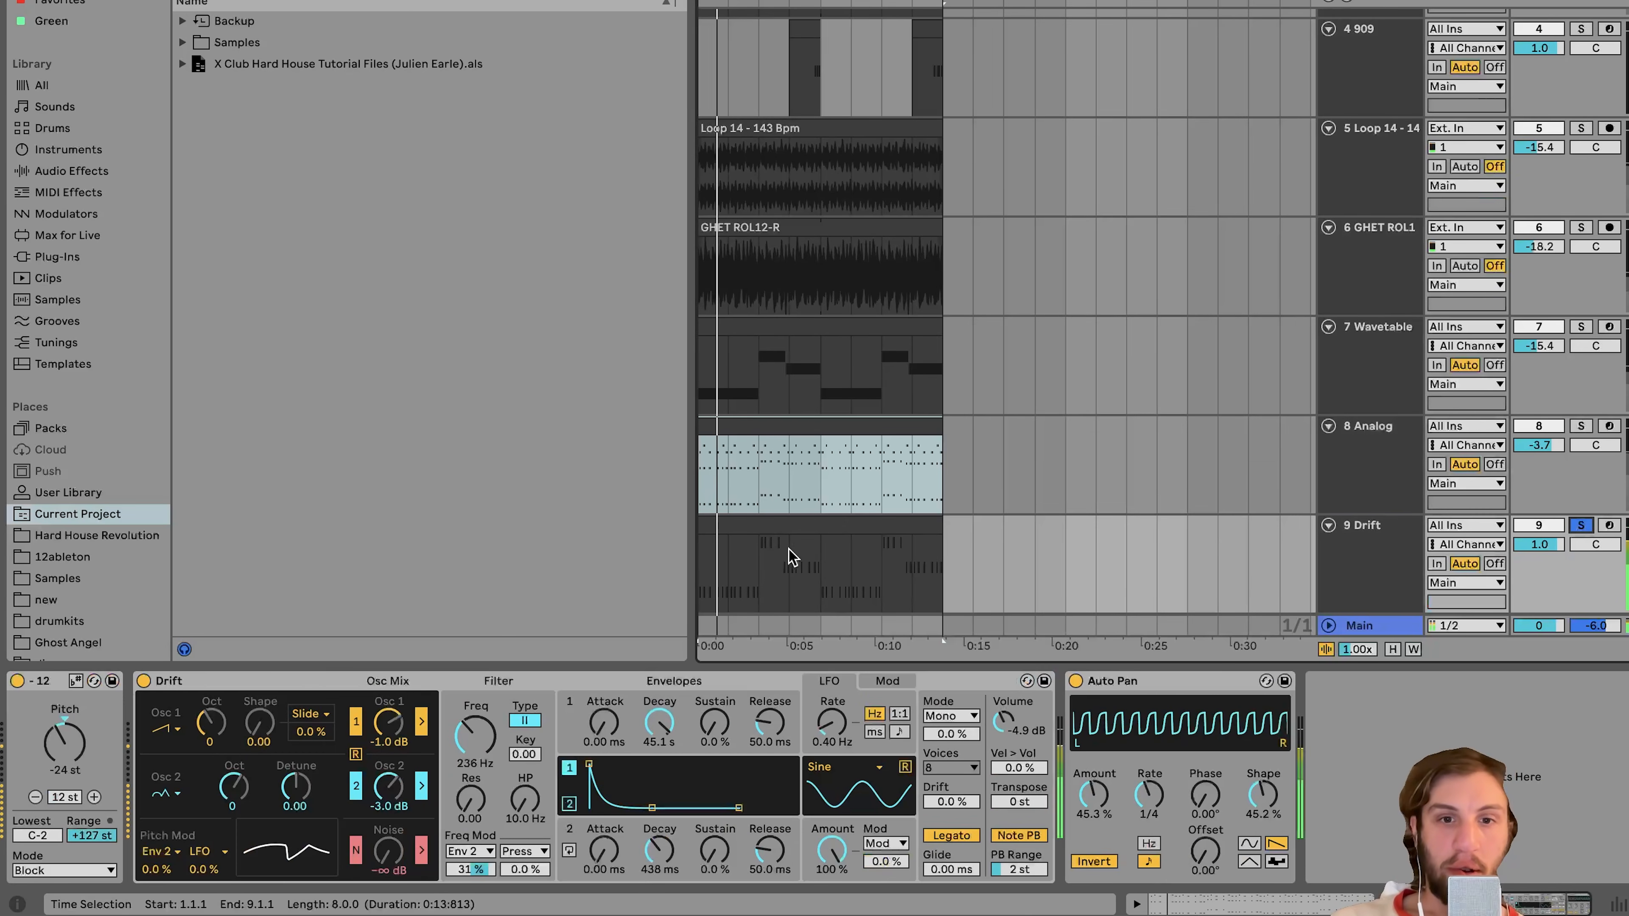
- Open the Drift clip's MIDI notes and examine its rhythm and pitch pattern during playback
left_click(786, 526)
scroll(786, 527, "up", 5)
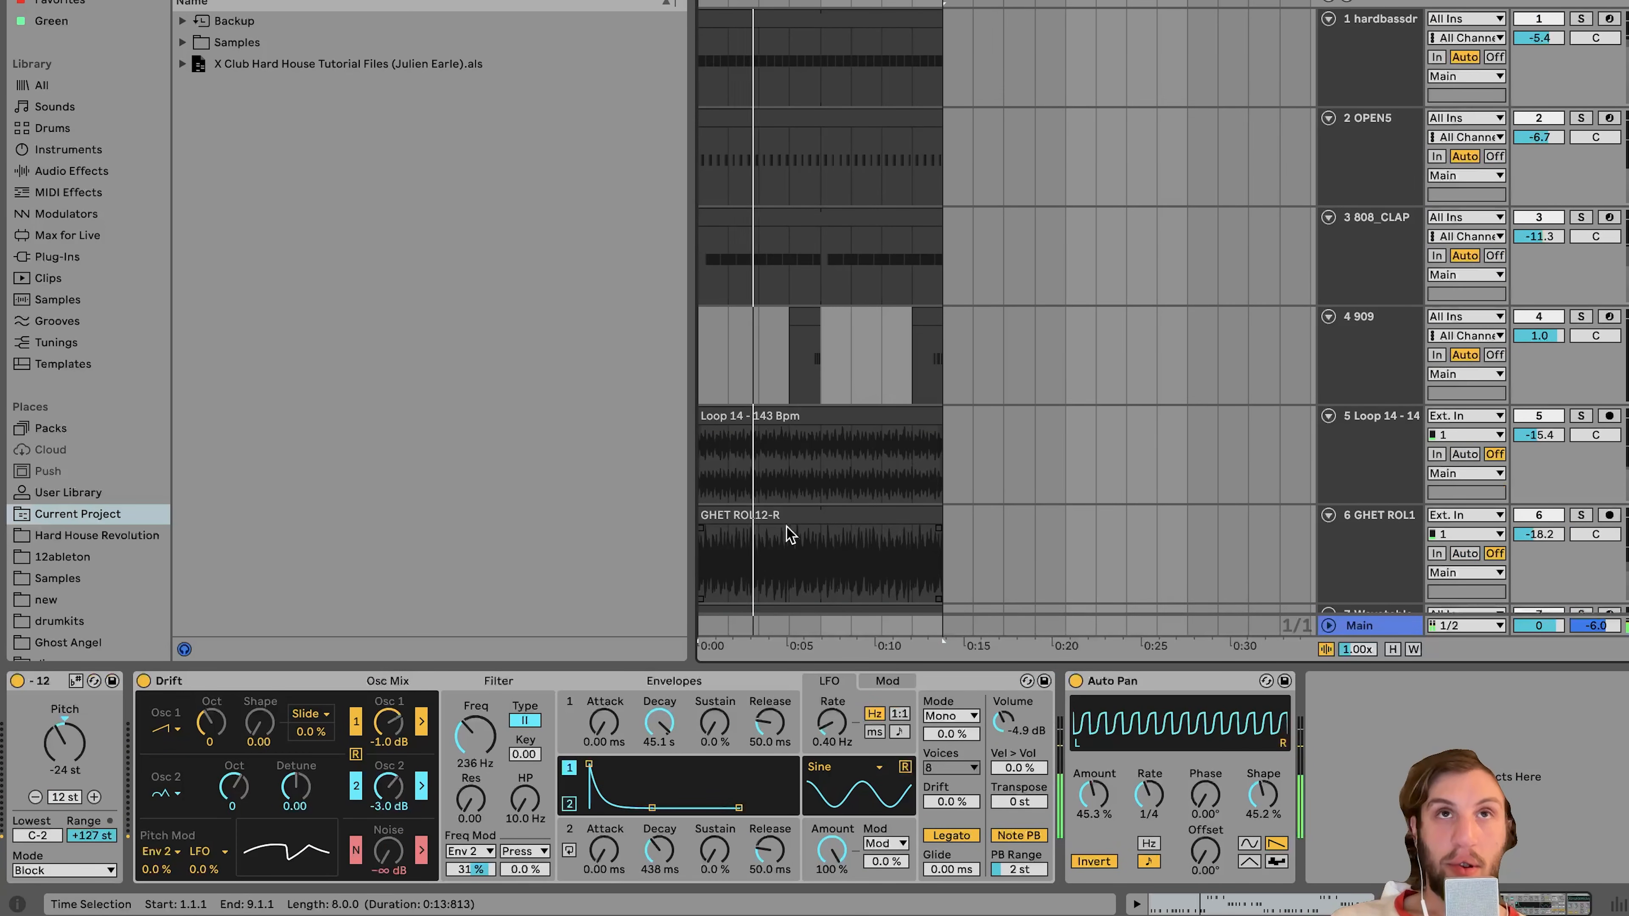
scroll(789, 532, "down", 5)
double_click(770, 469)
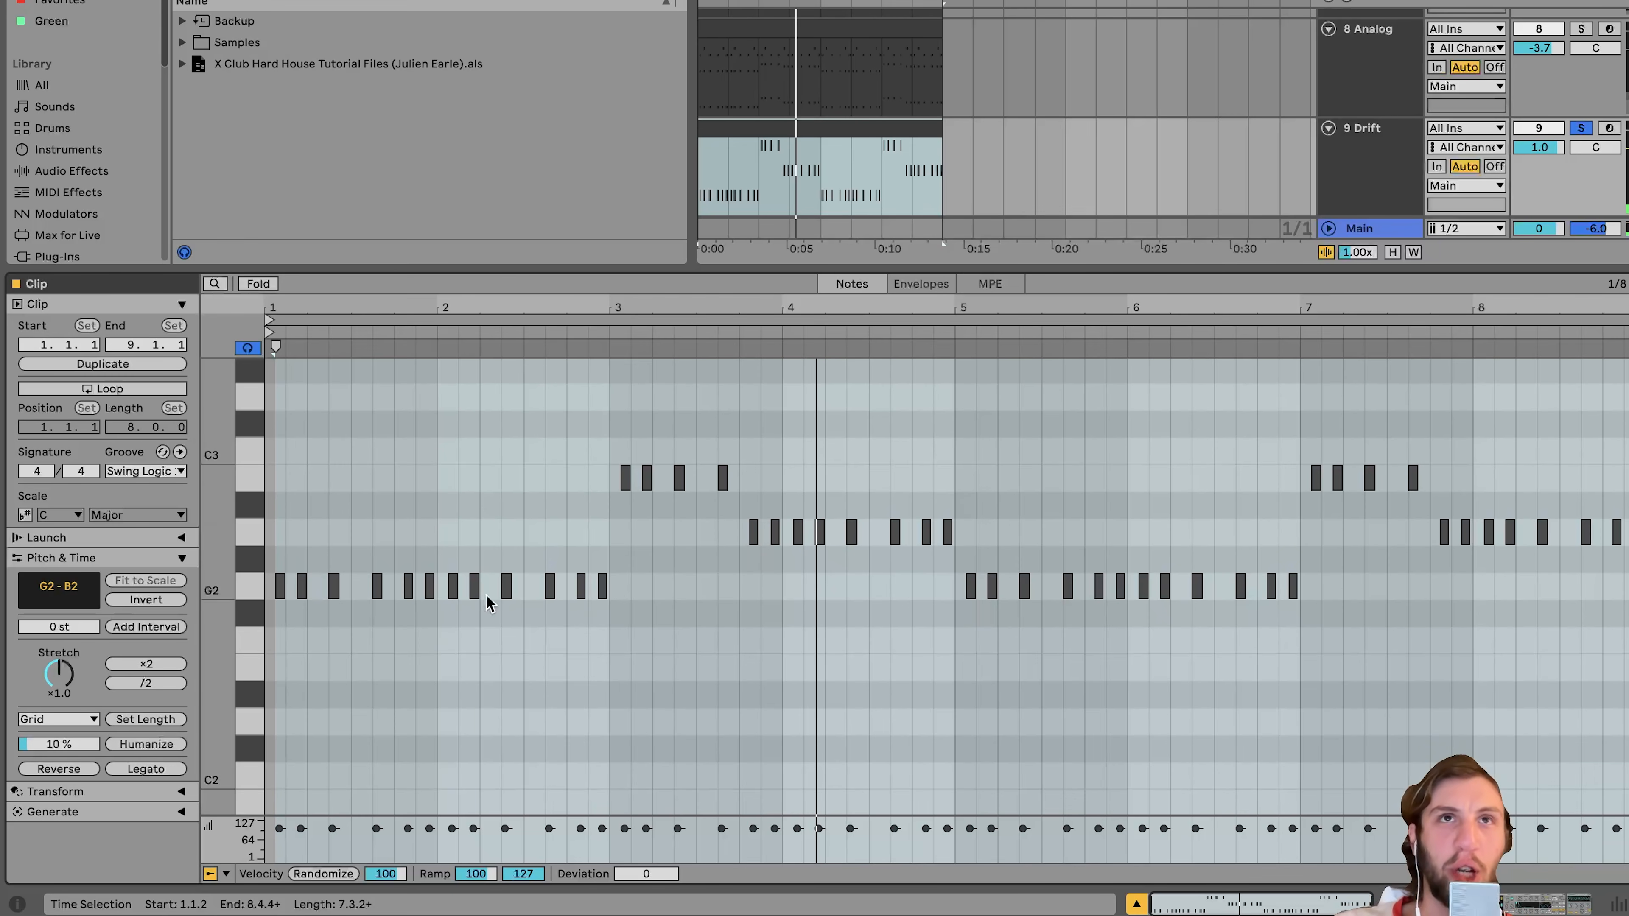
- Solo the hardbassdrumz track and play it to compare with the Drift pattern
left_click(1401, 154)
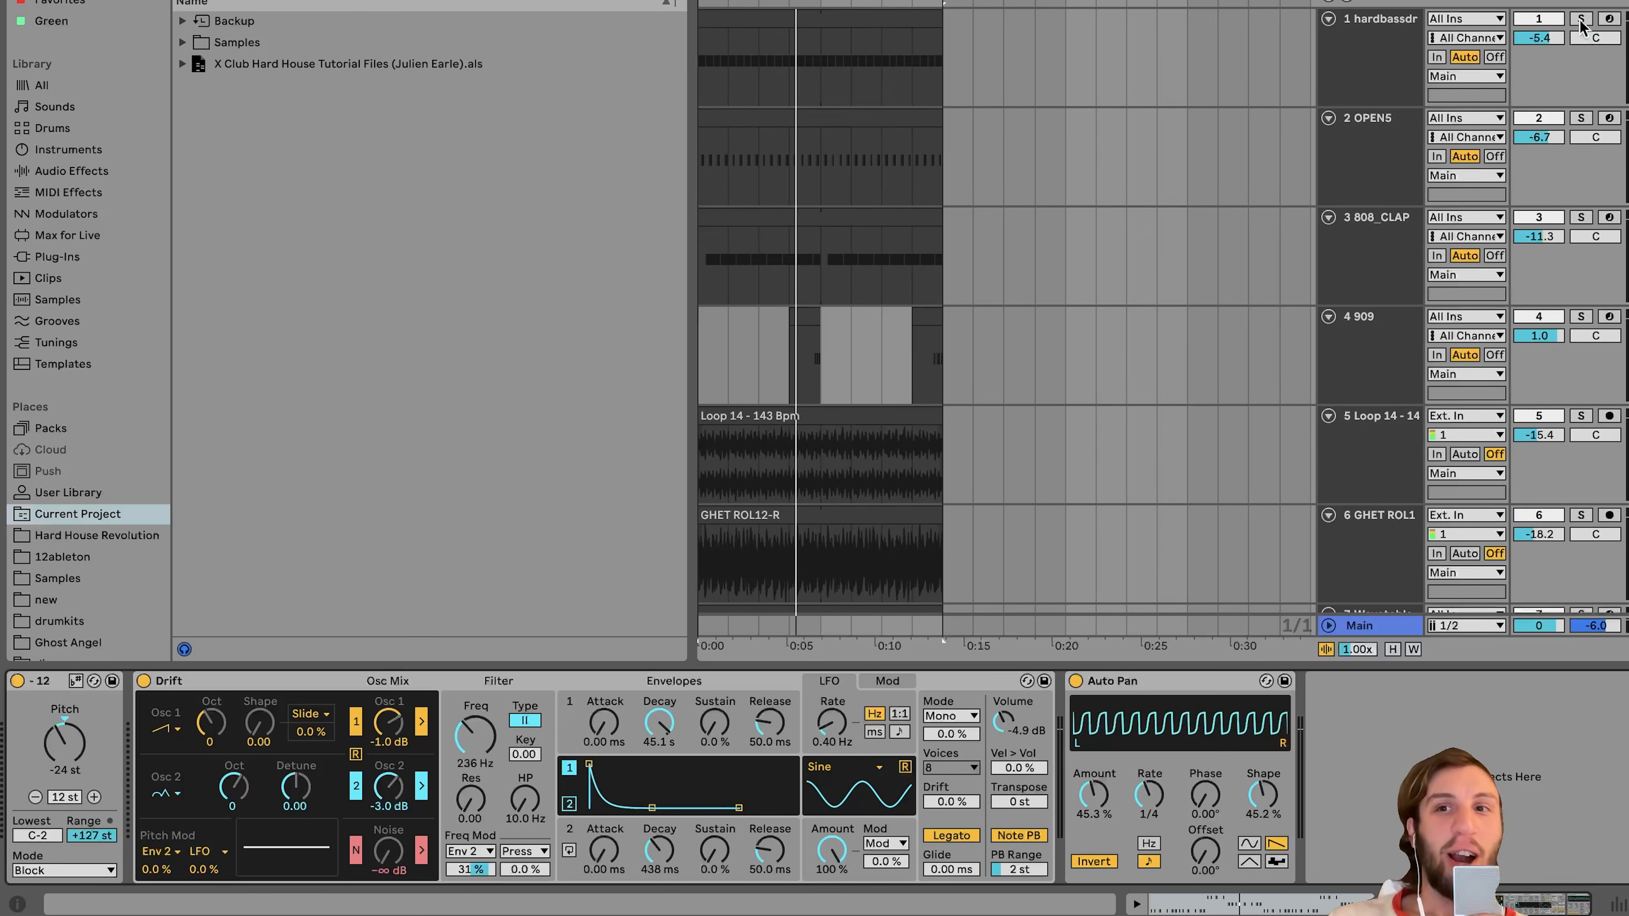
left_click(1581, 24)
scroll(1127, 160, "down", 6)
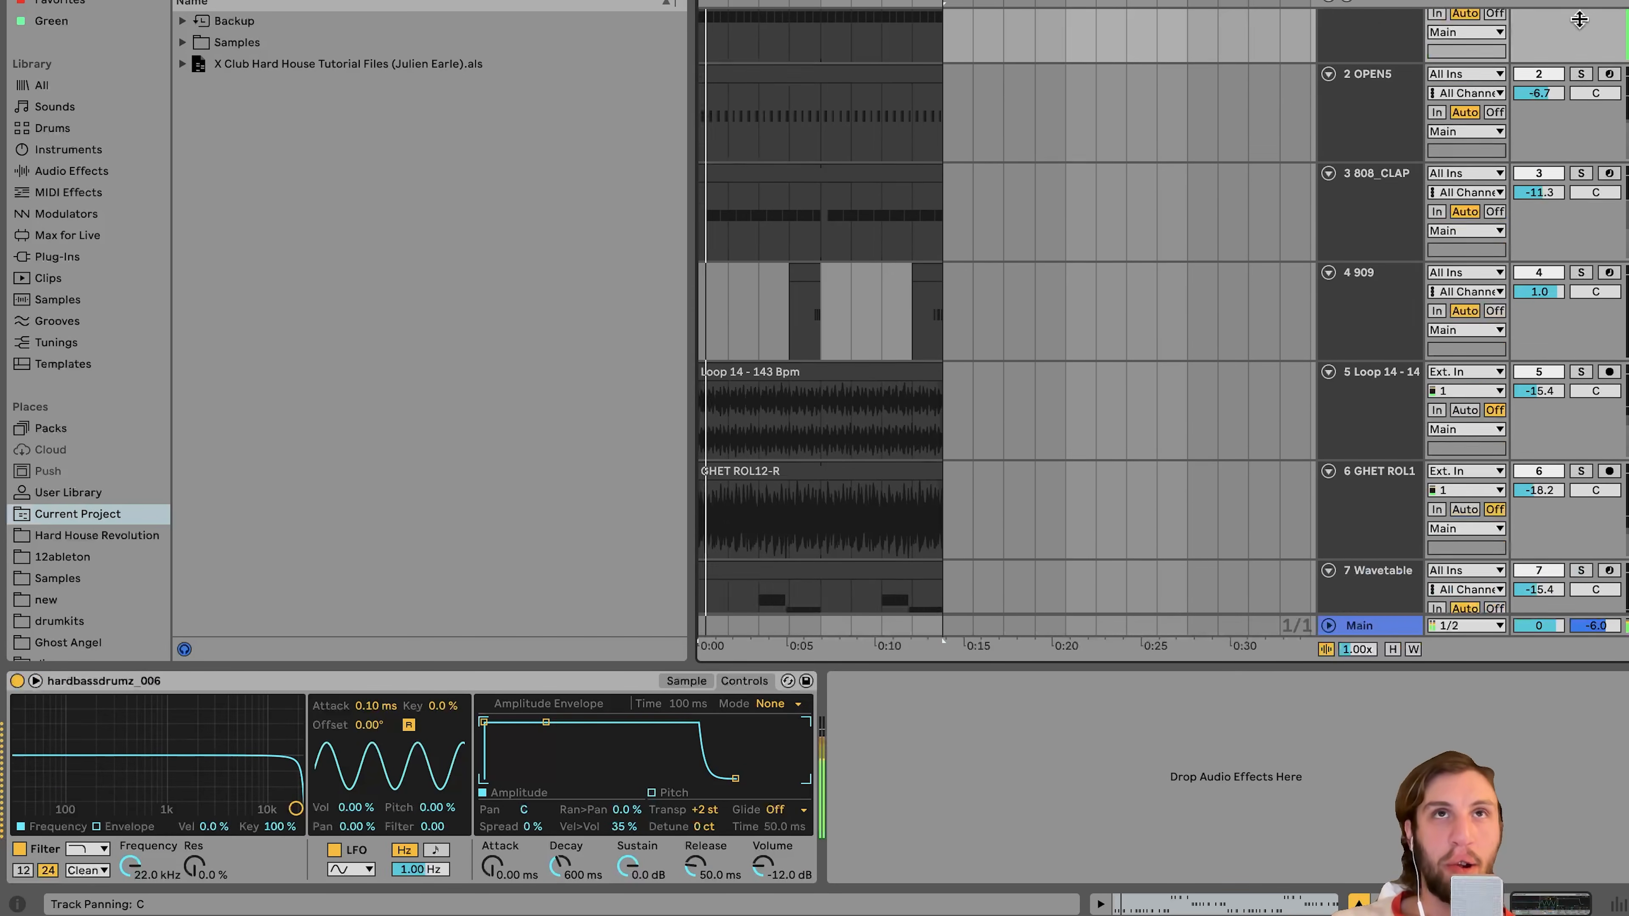
- Replay the soloed Drift clip with its MIDI notes open, and return to the track's device chain
double_click(774, 476)
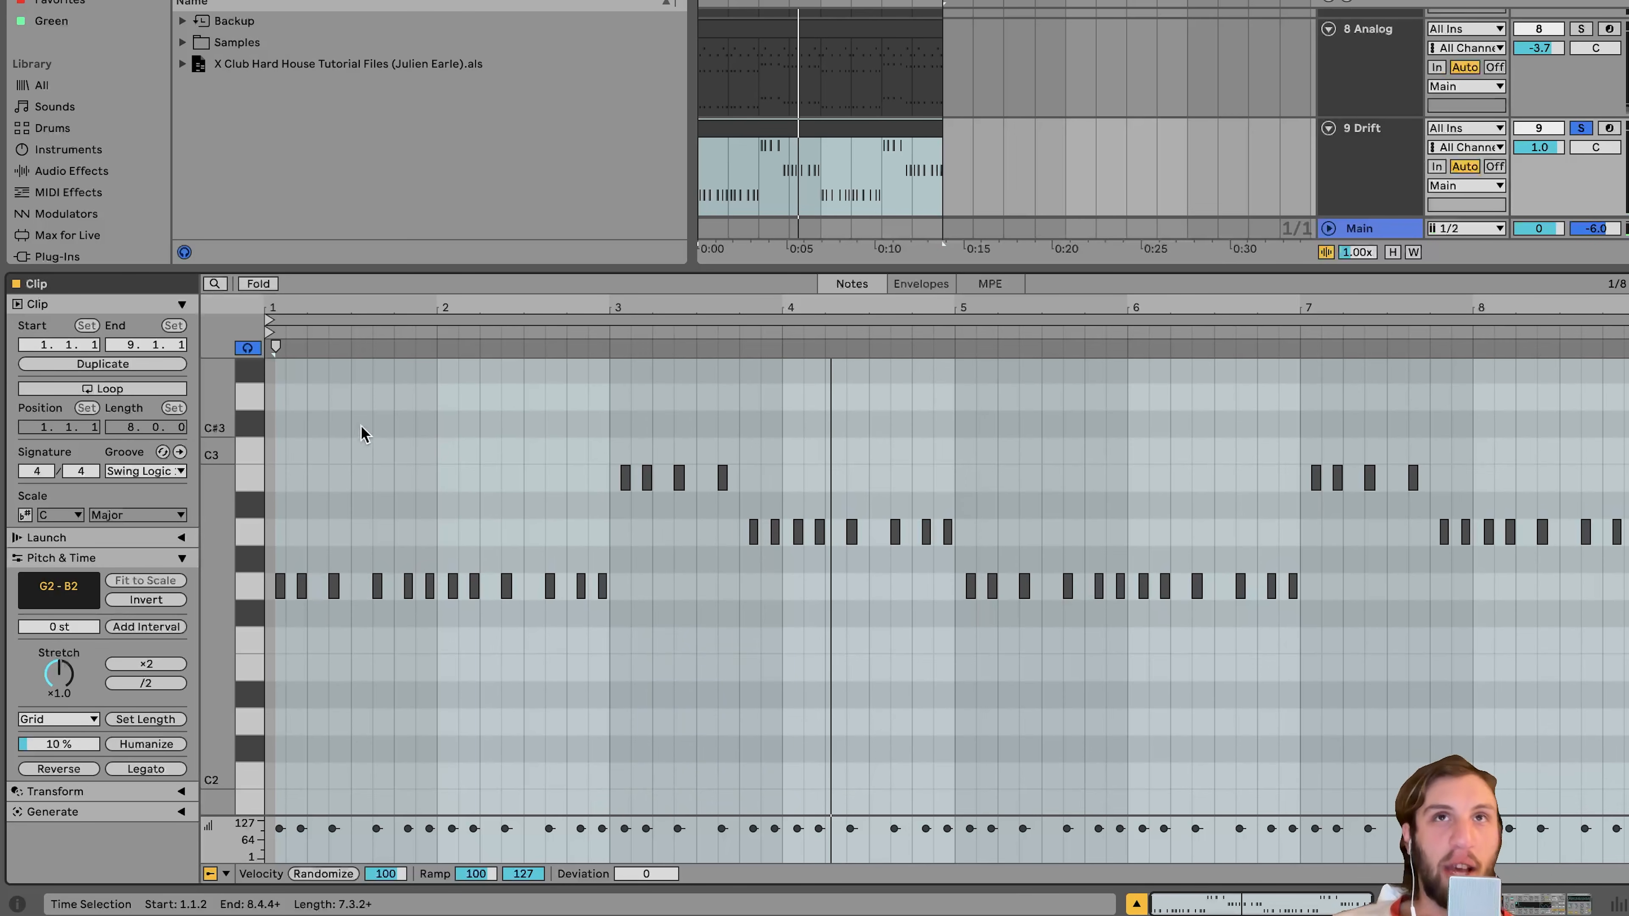
key("space")
key("space")
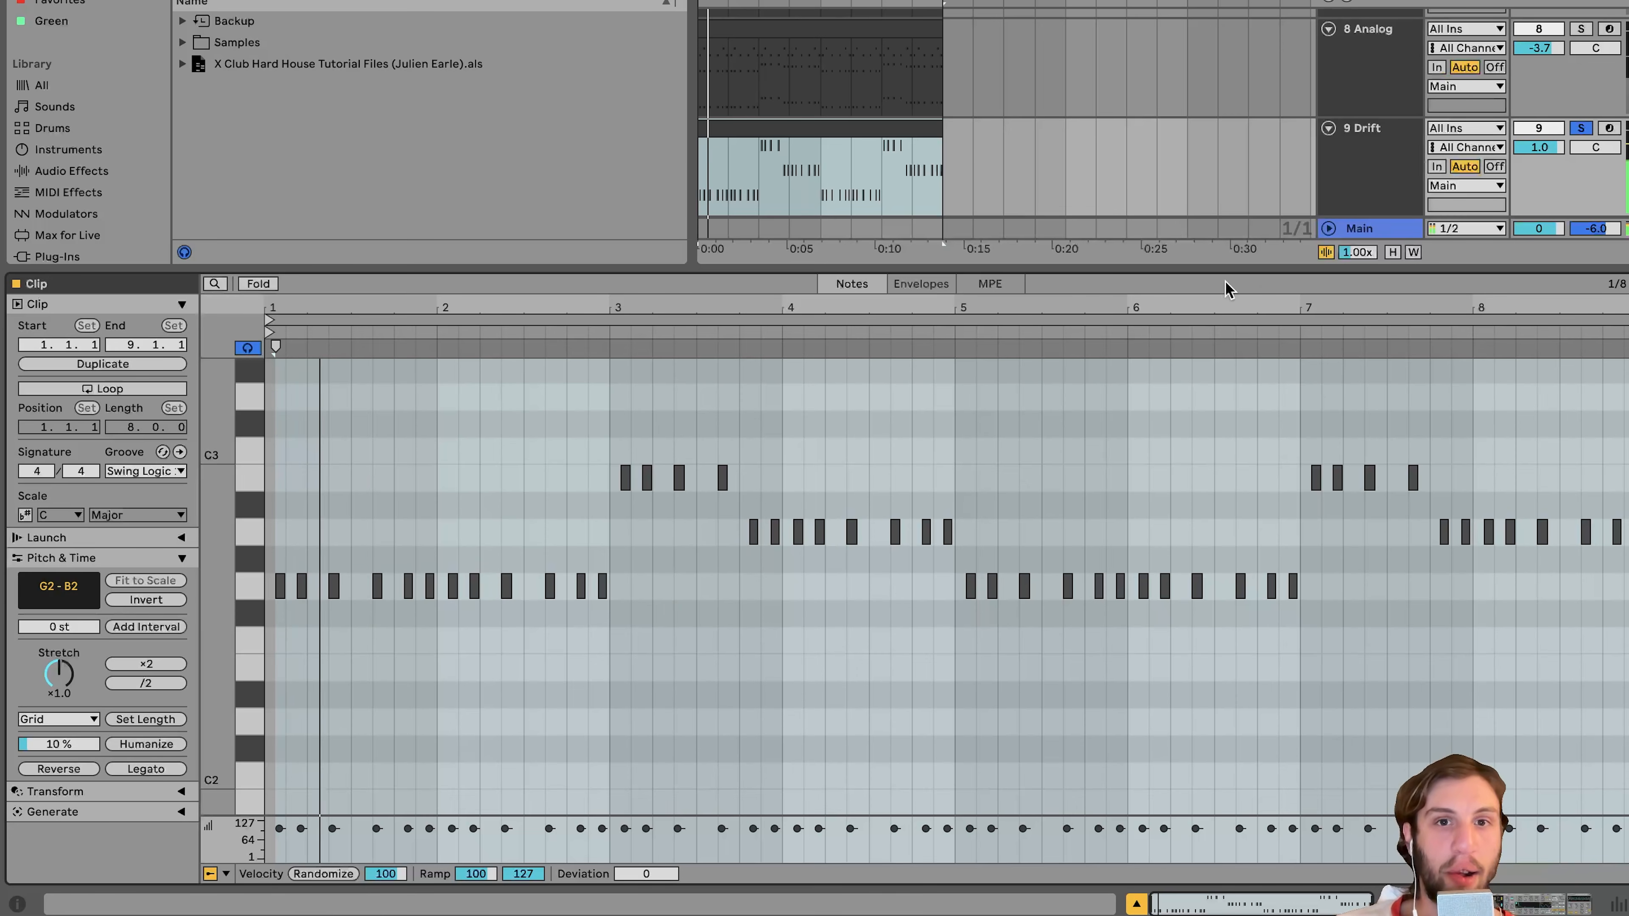
left_click(1349, 180)
key("shift+Tab")
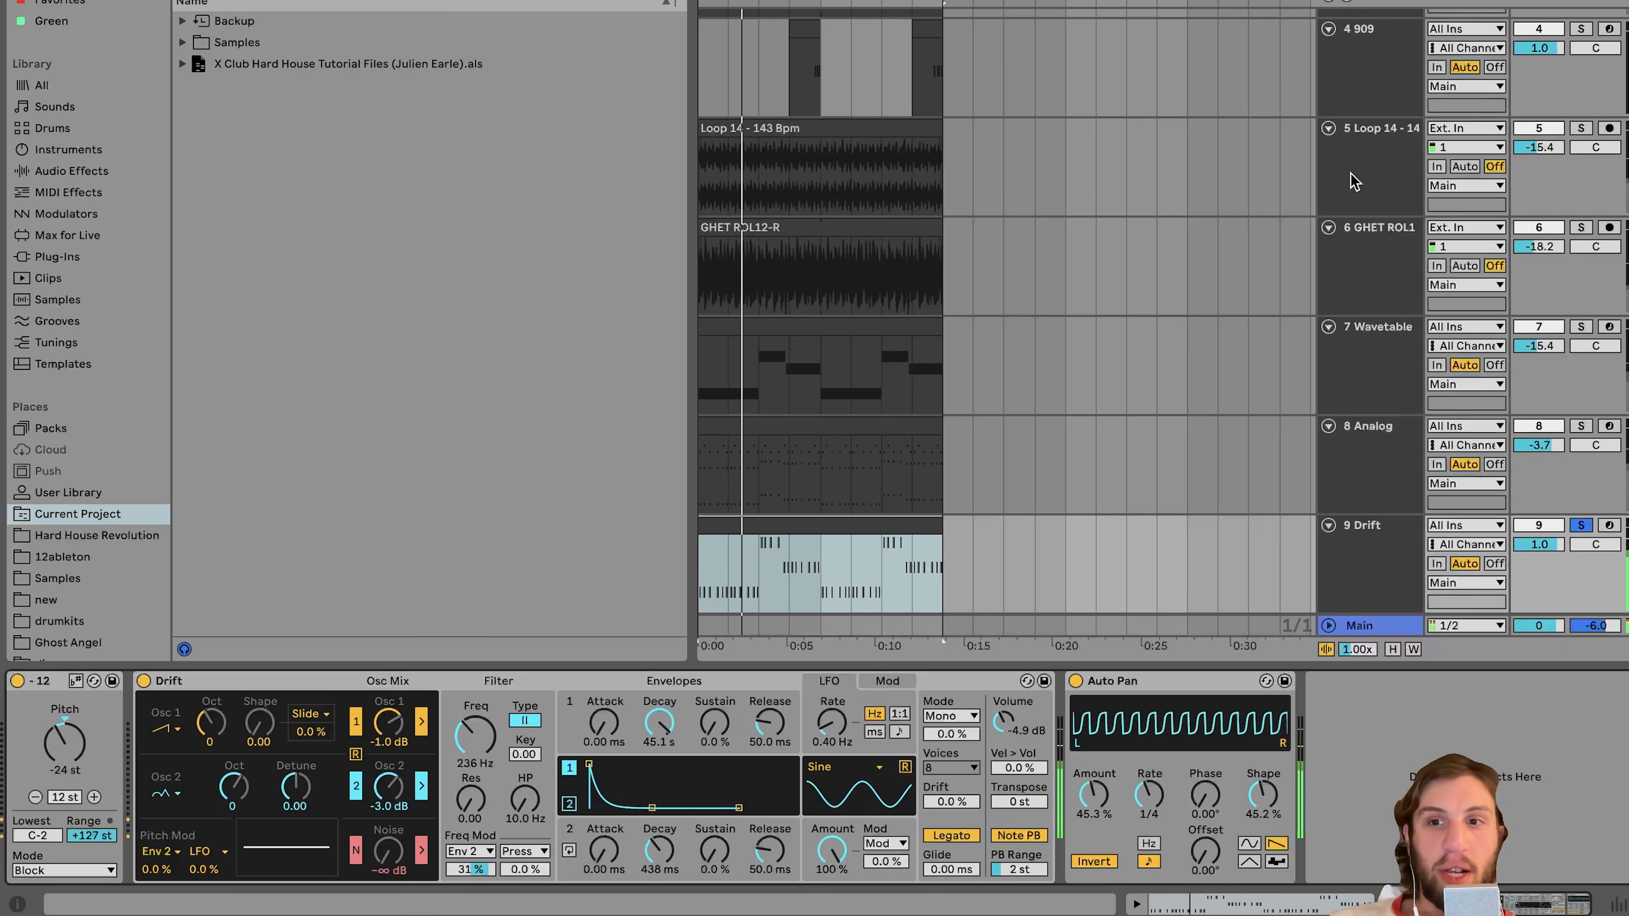
- Clear the Drift track's solo and listen to the full mix with every track playing
scroll(1549, 533, "up", 5)
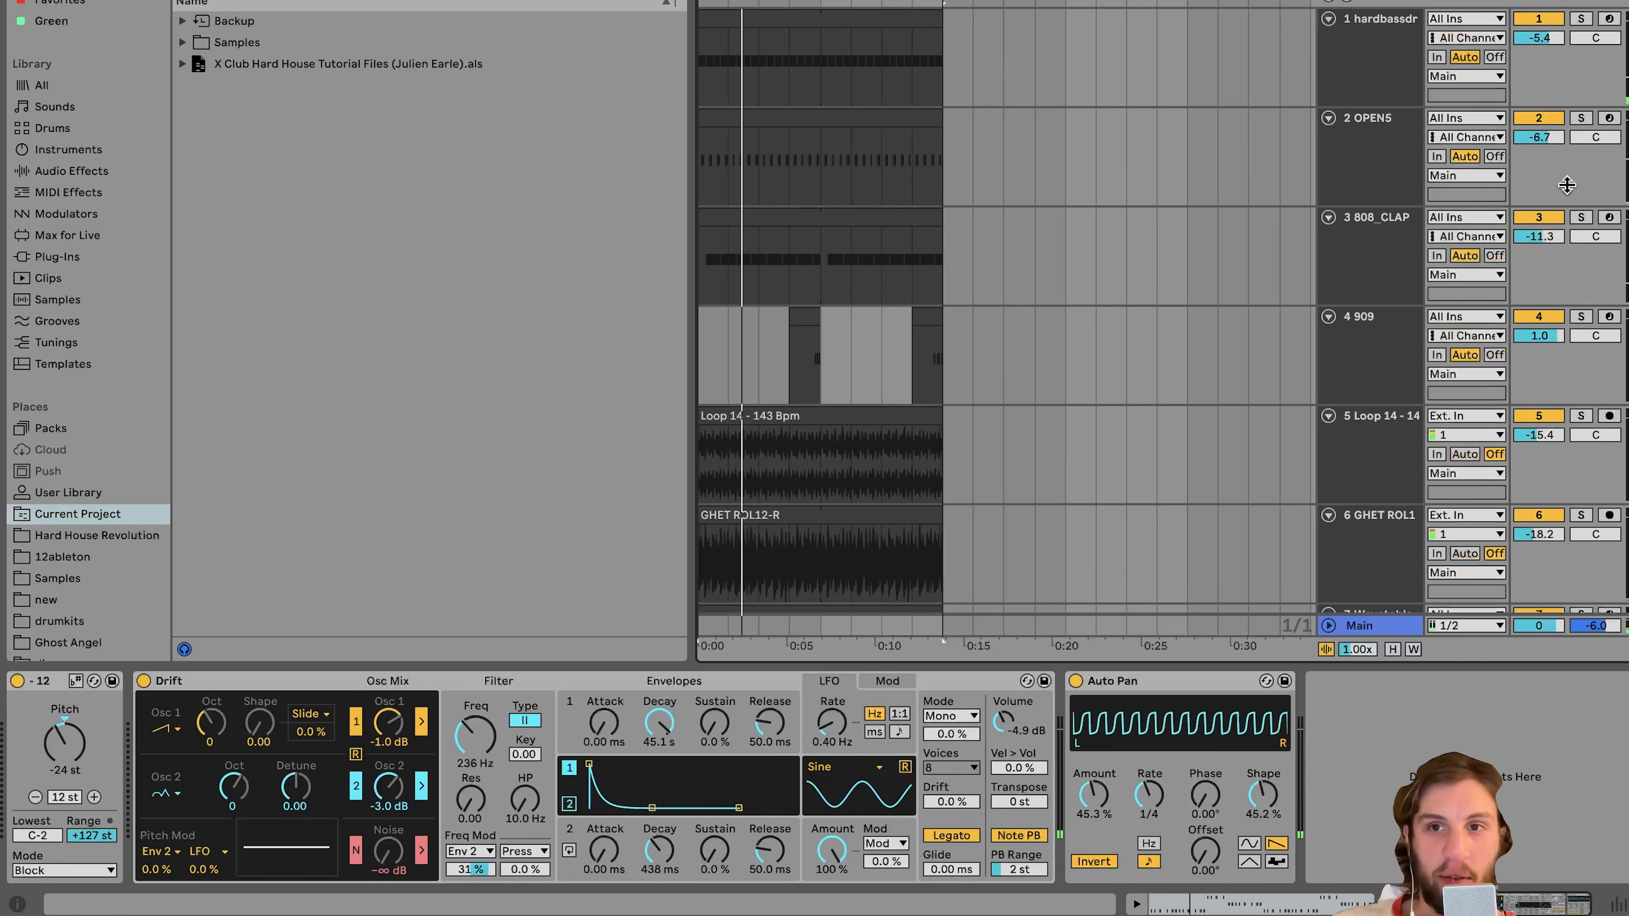
left_click(1541, 20)
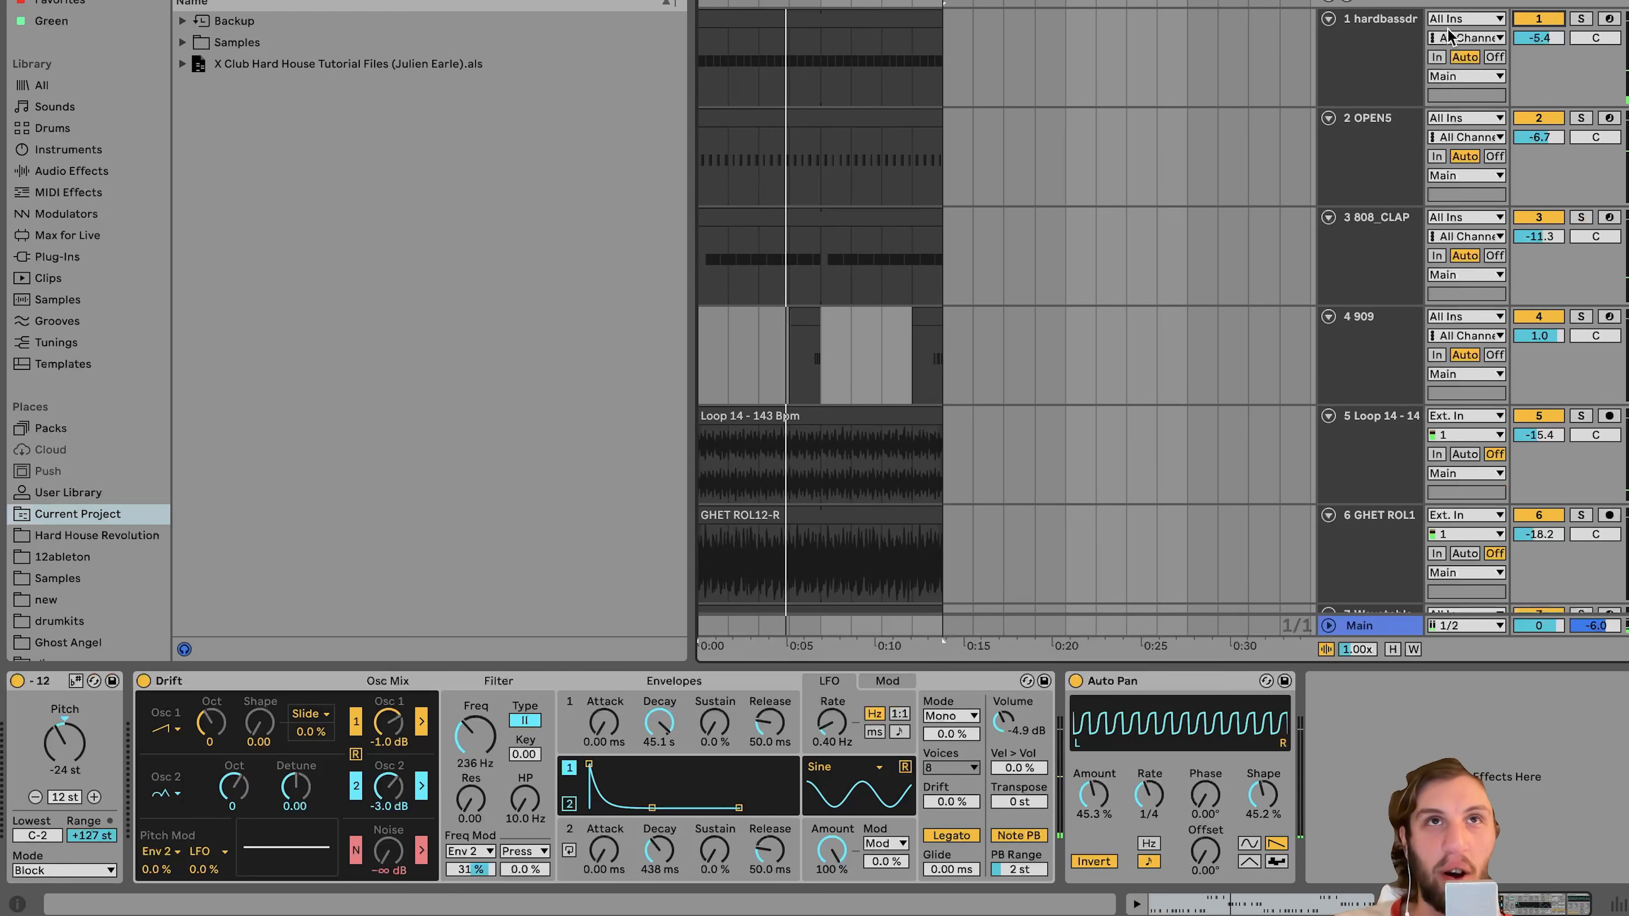
scroll(1450, 35, "down", 8)
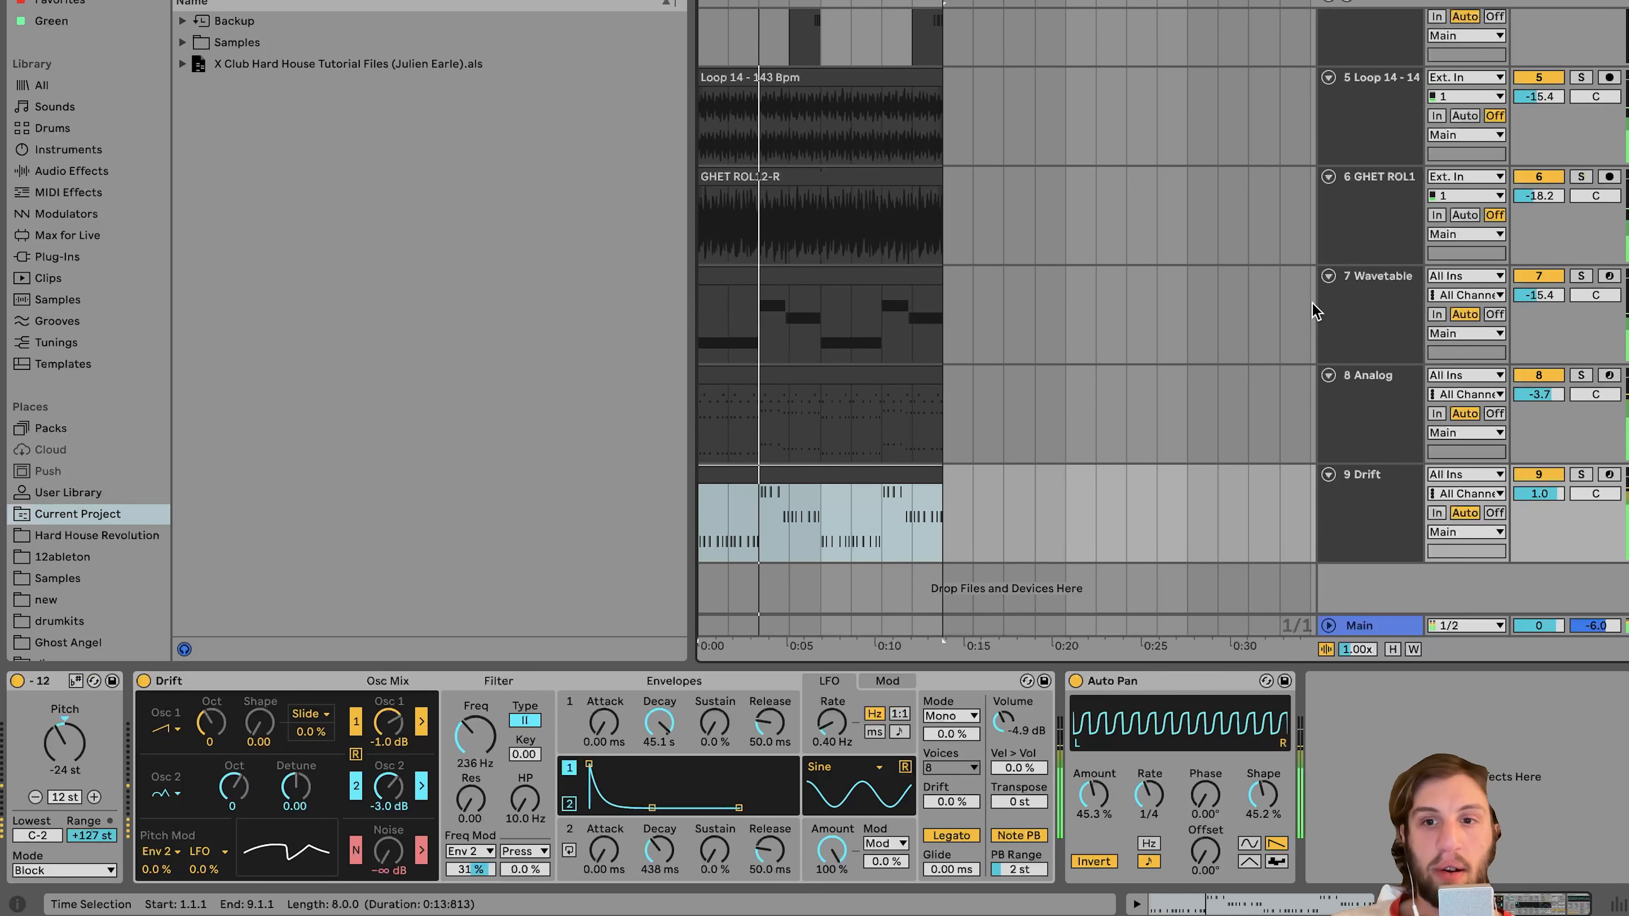
- Solo the Drift track again and examine its two oscillator waveforms while it plays
left_click(1384, 519)
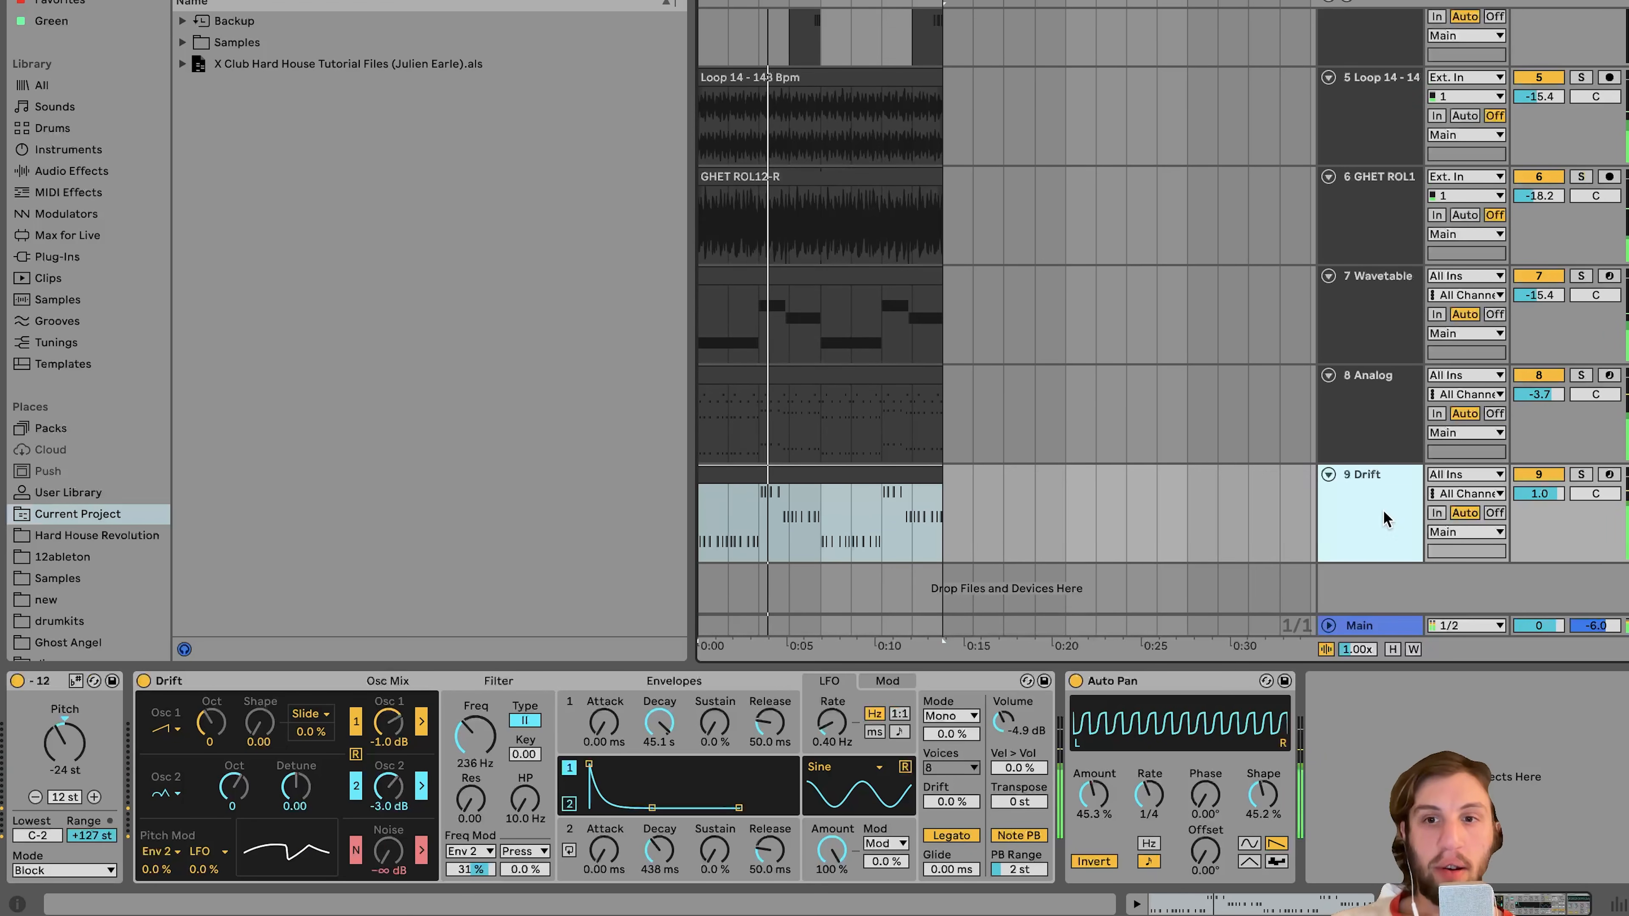
left_click(1581, 476)
left_click(1581, 476)
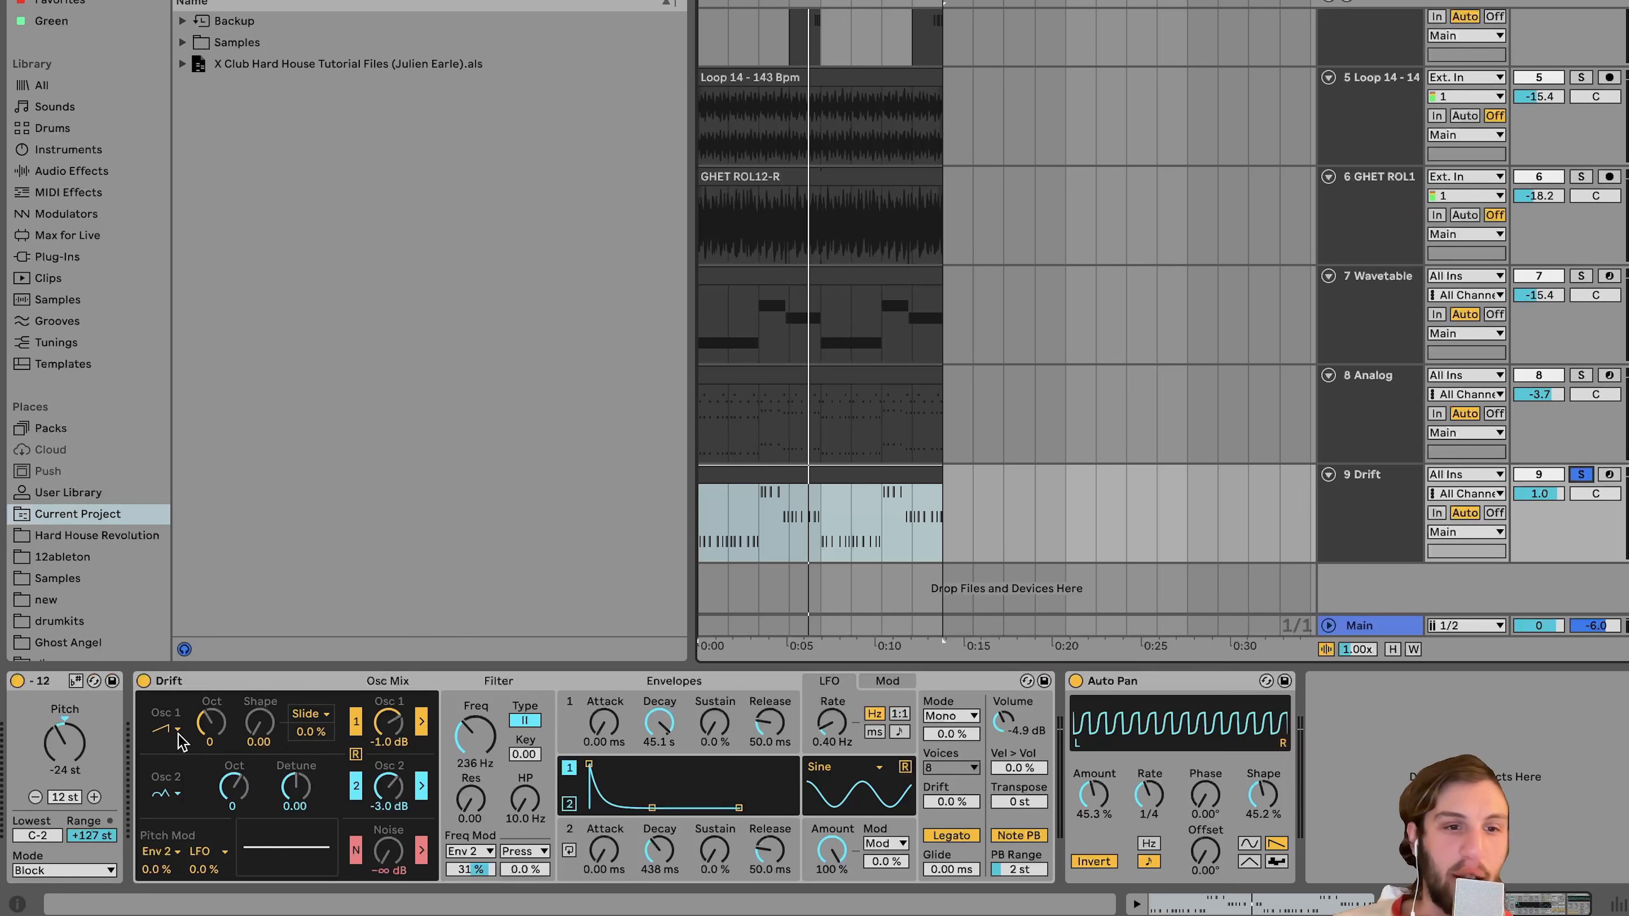
left_click(176, 797)
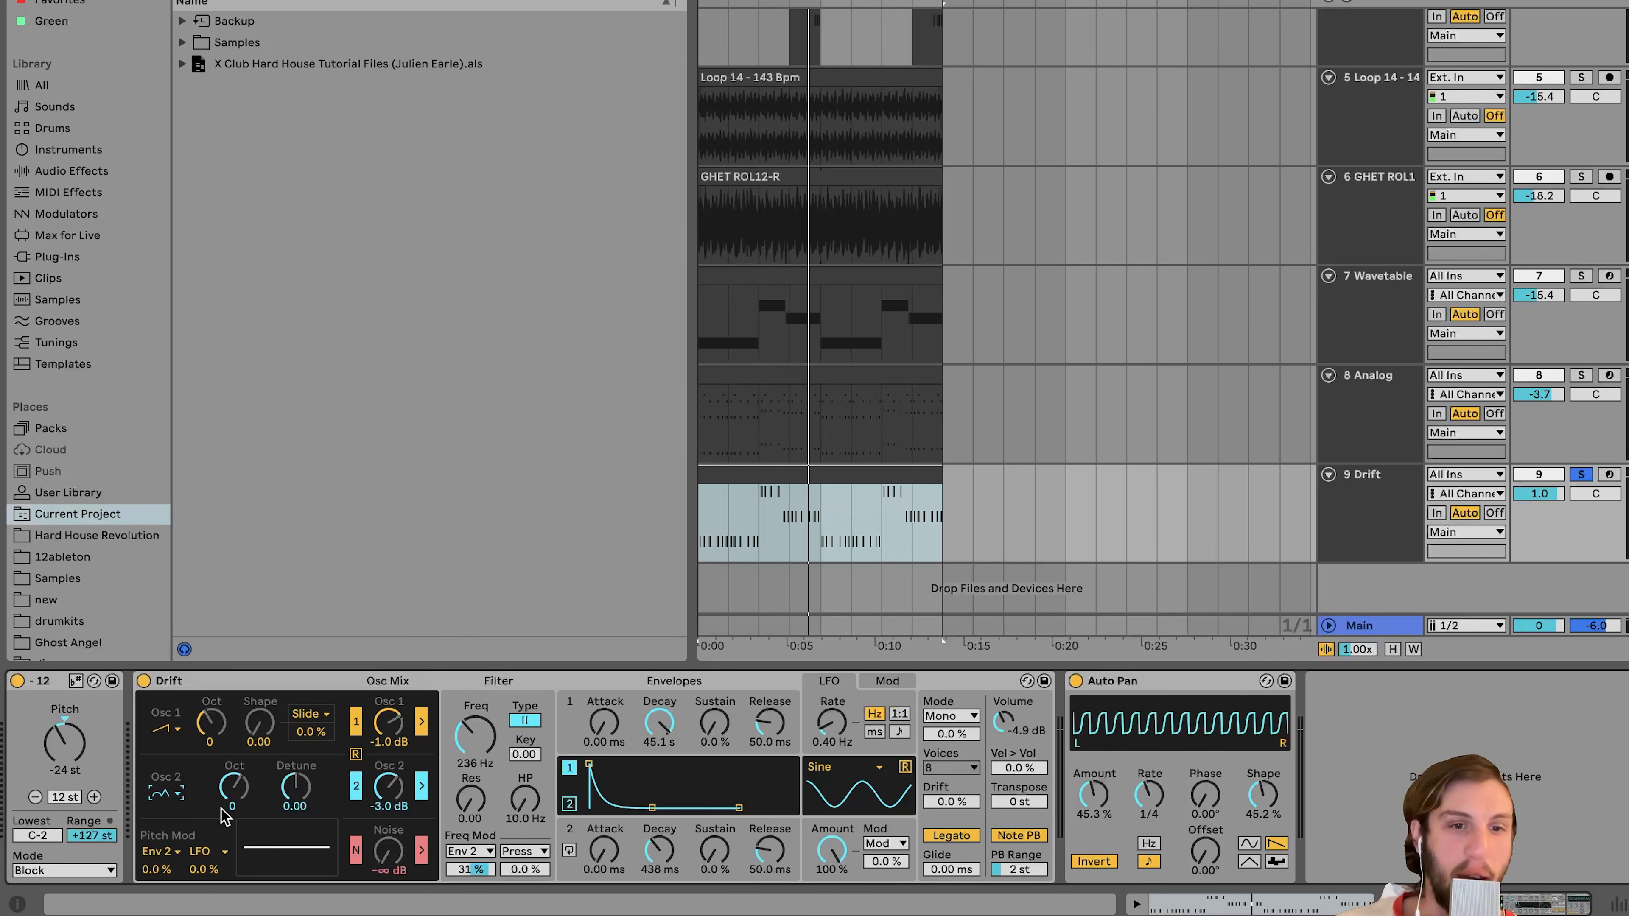
key("space")
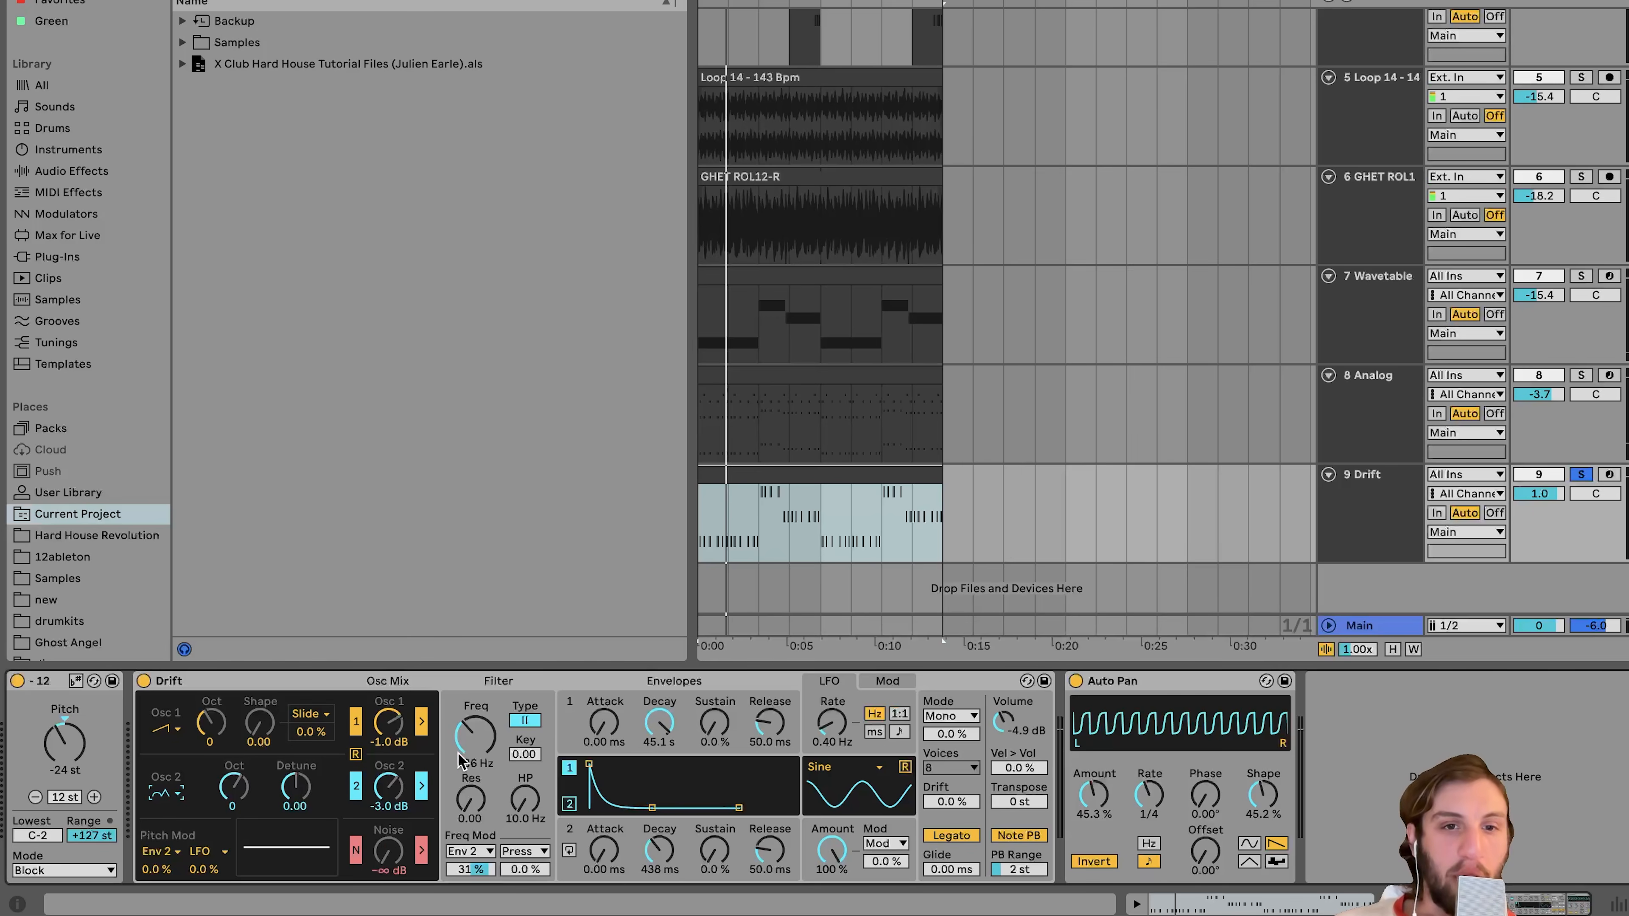
- Try Drift's filter frequency at 20.0 kHz during playback, undo it, and examine the Envelope 1 decay
key("space")
double_click(466, 741)
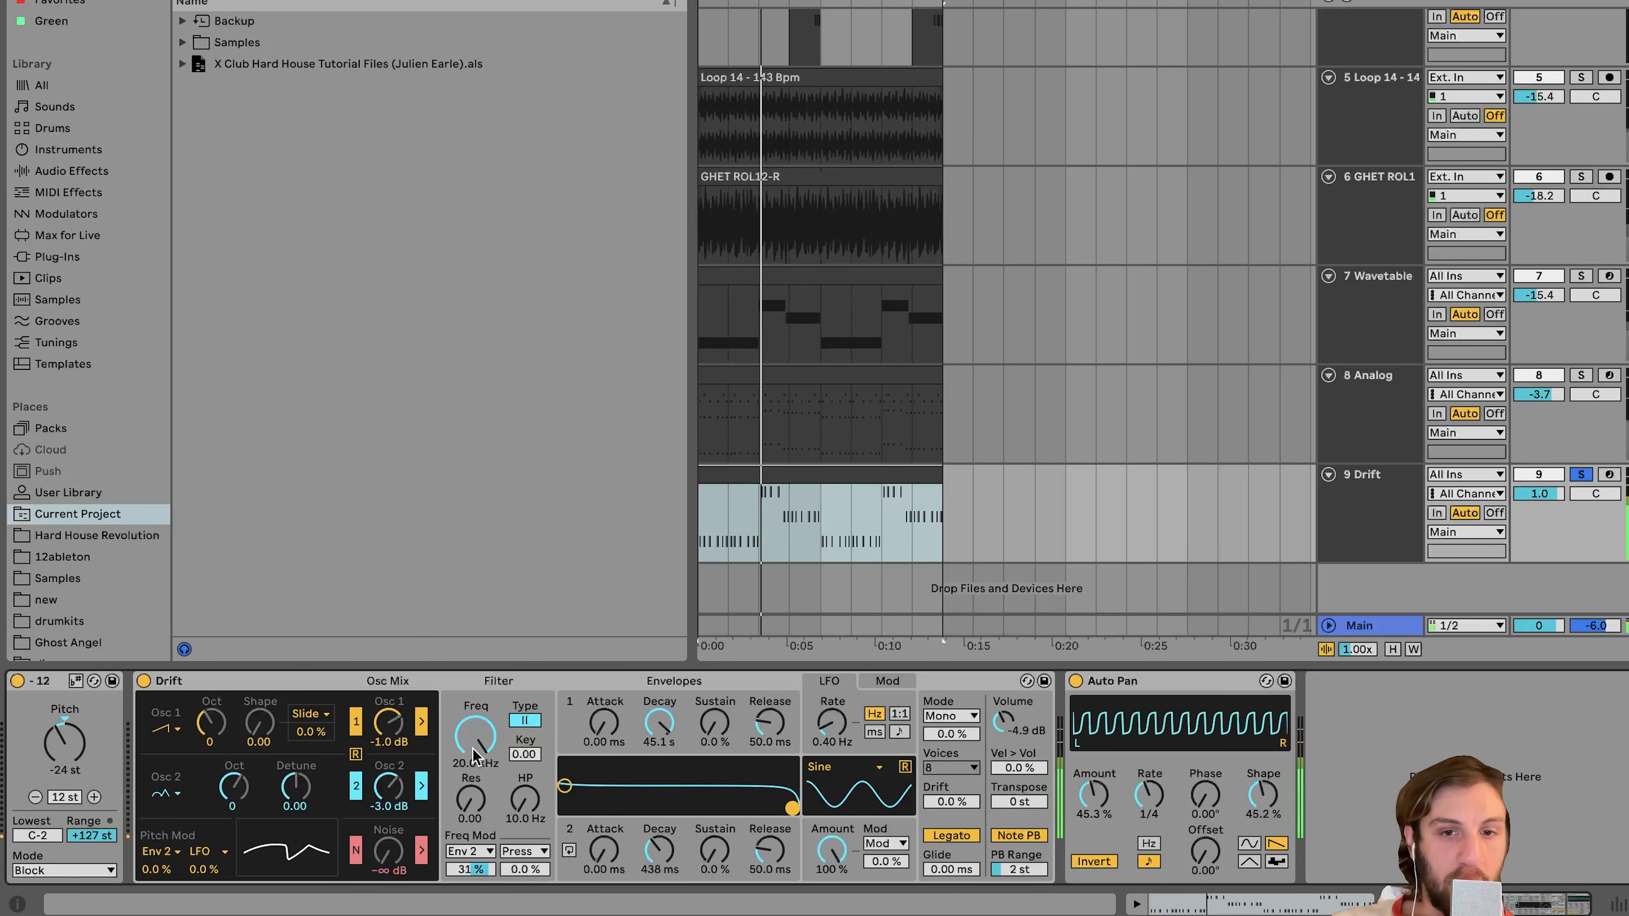
key("ctrl+z")
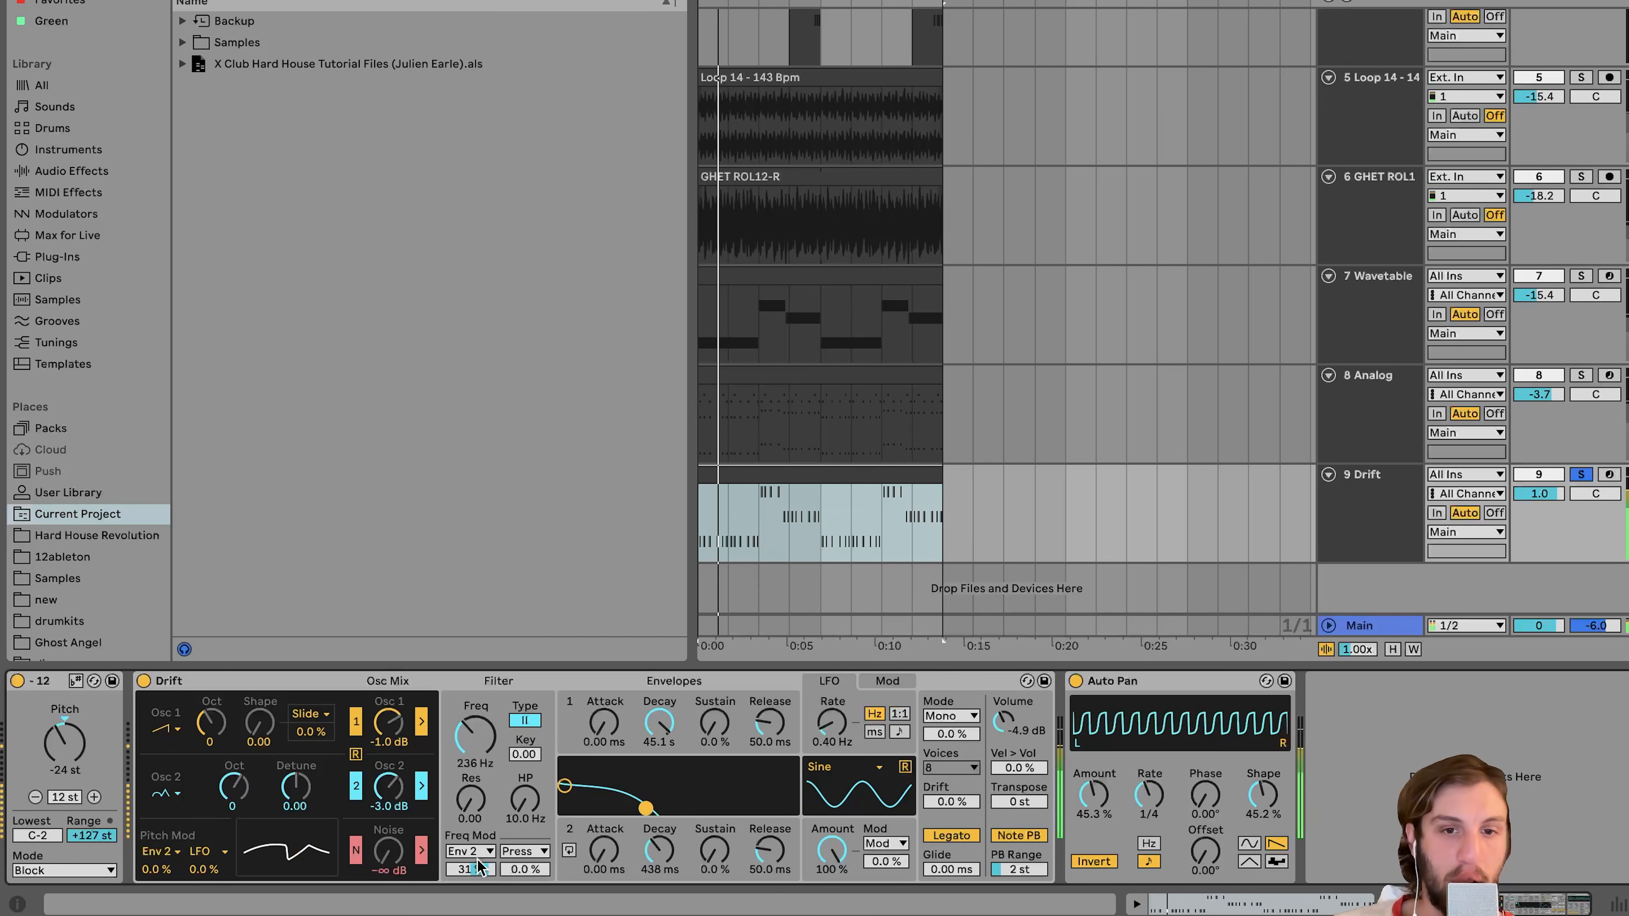
left_click(657, 729)
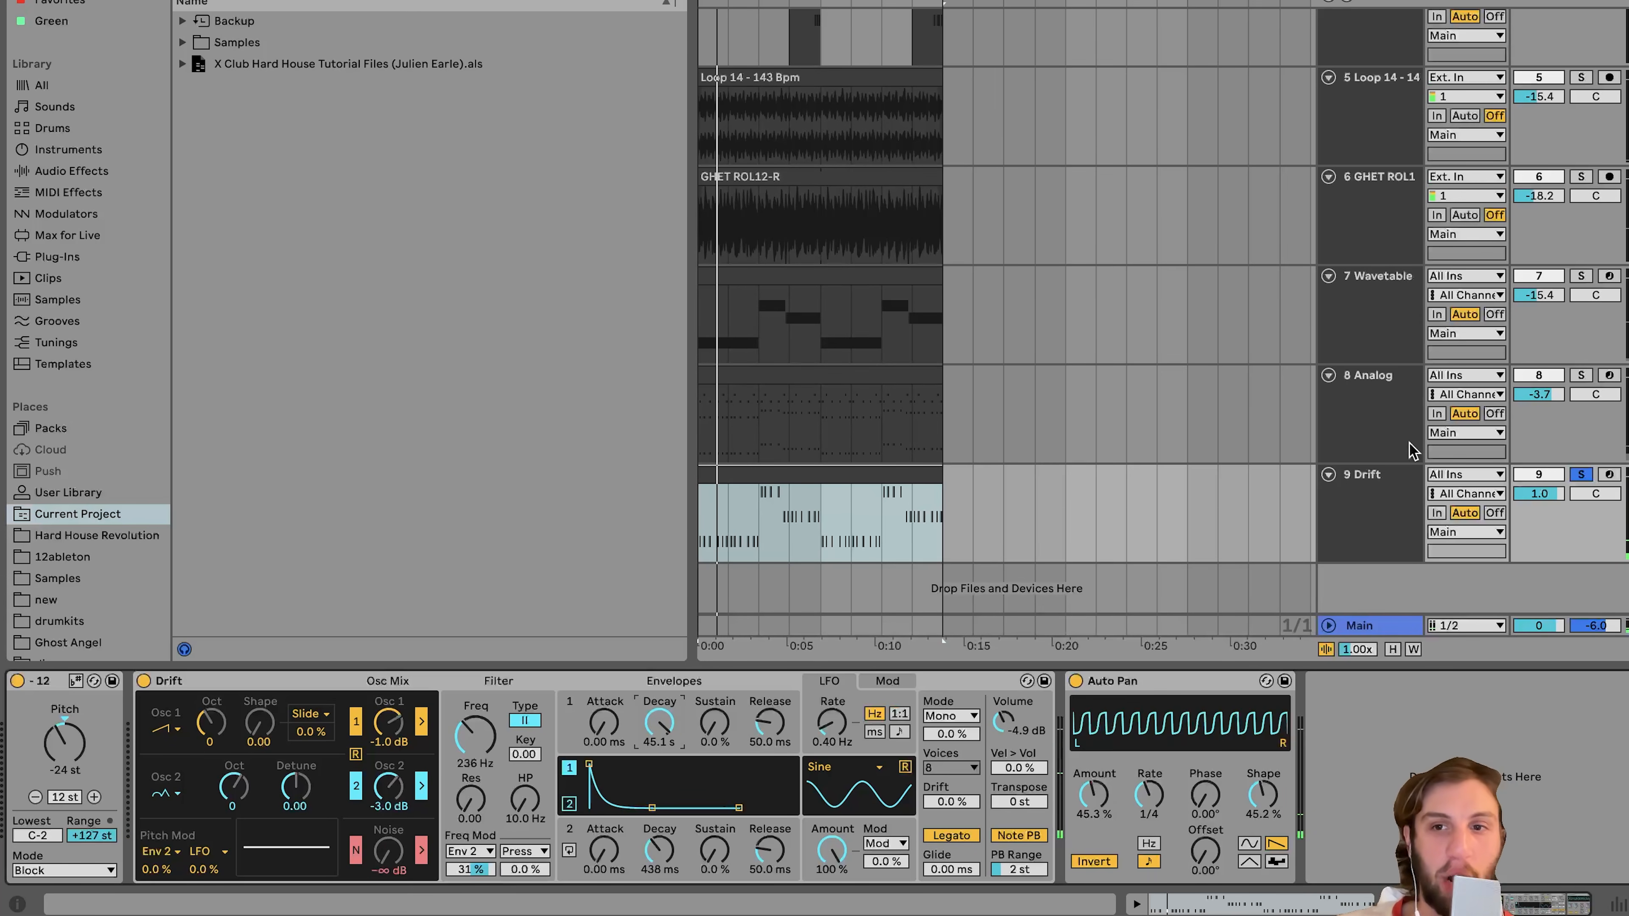
- Clear all solos using the hardbassdrumz track and play the full arrangement
scroll(1410, 451, "up", 5)
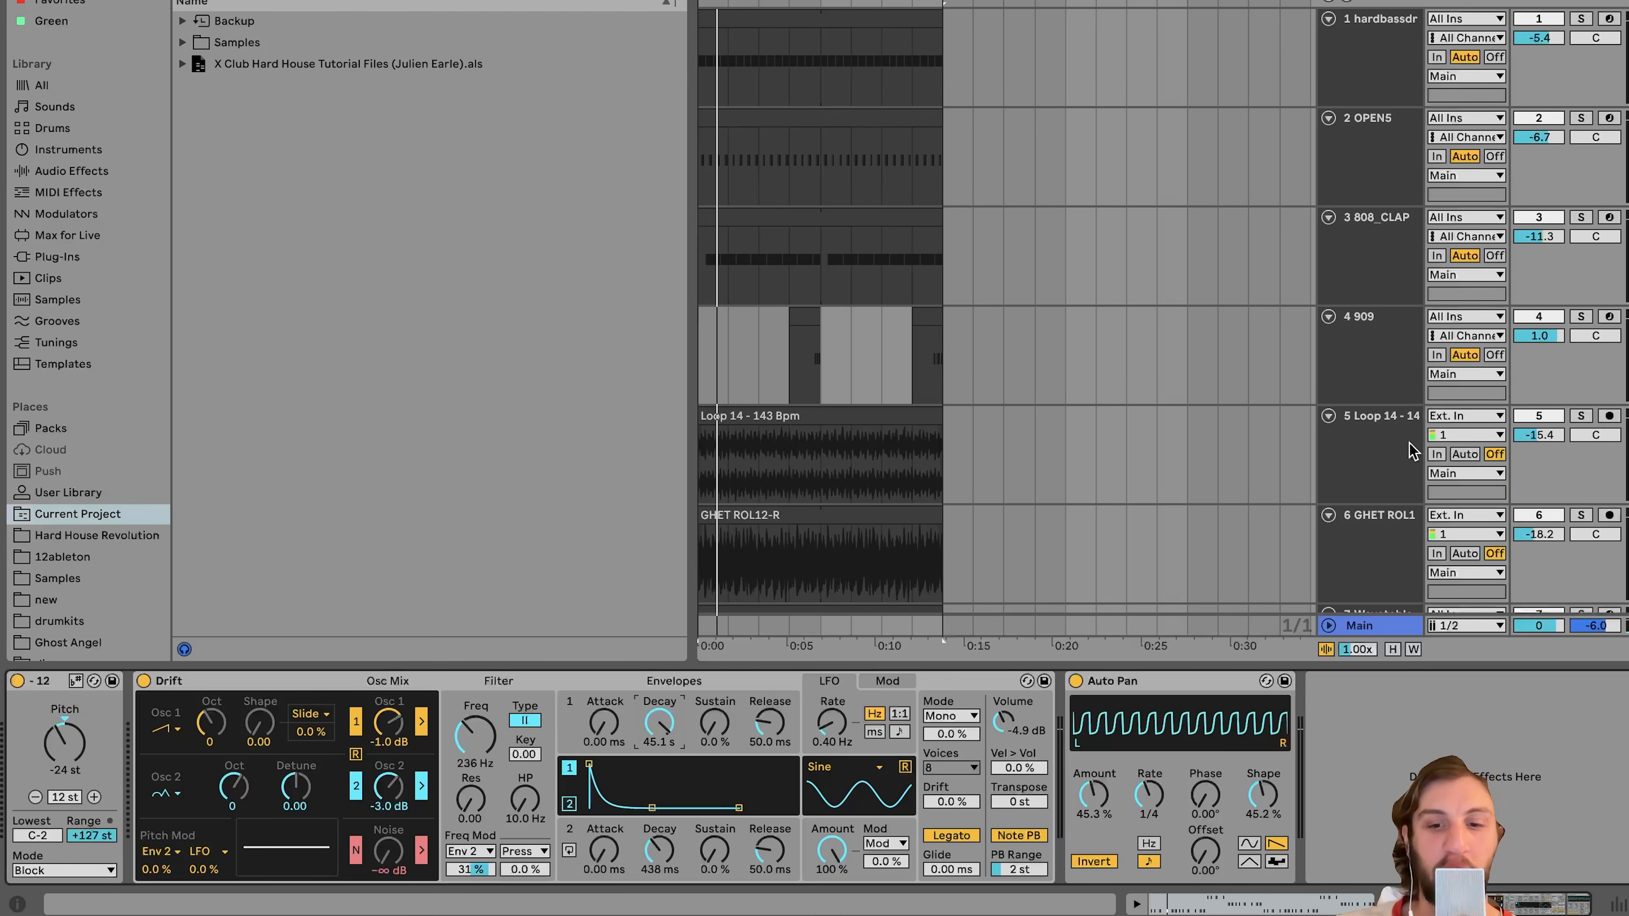
left_click(1579, 19)
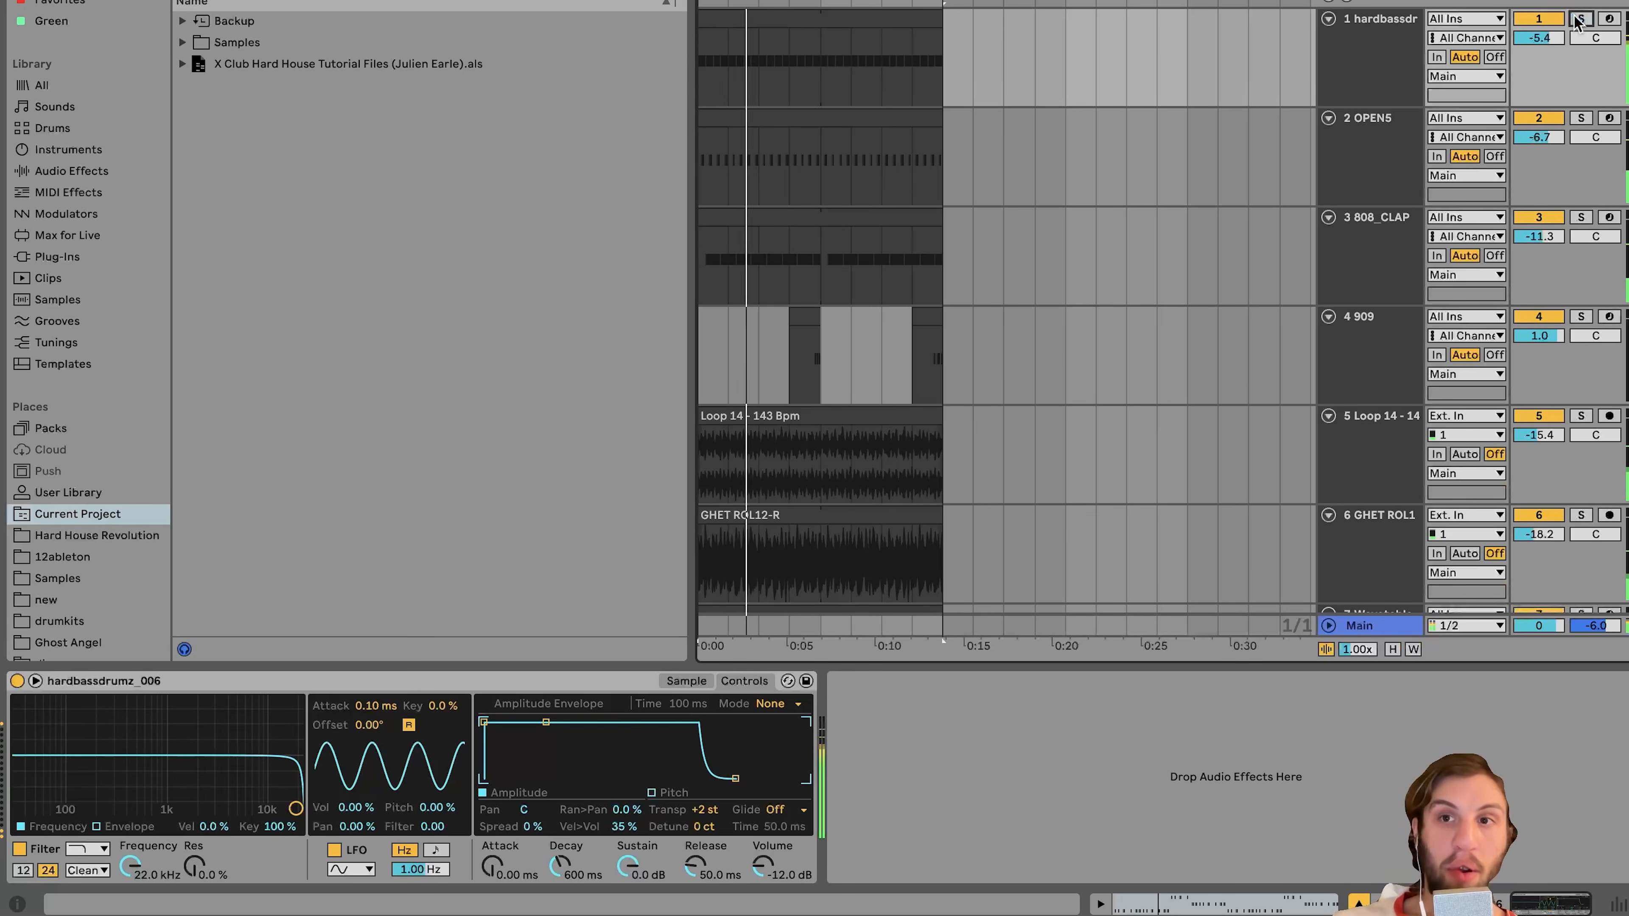
left_click(1580, 19)
- Fold all nine arrangement tracks, check the OPEN5 track's sample, and select the hardbassdrumz clip
left_click(1370, 53)
key("alt+u")
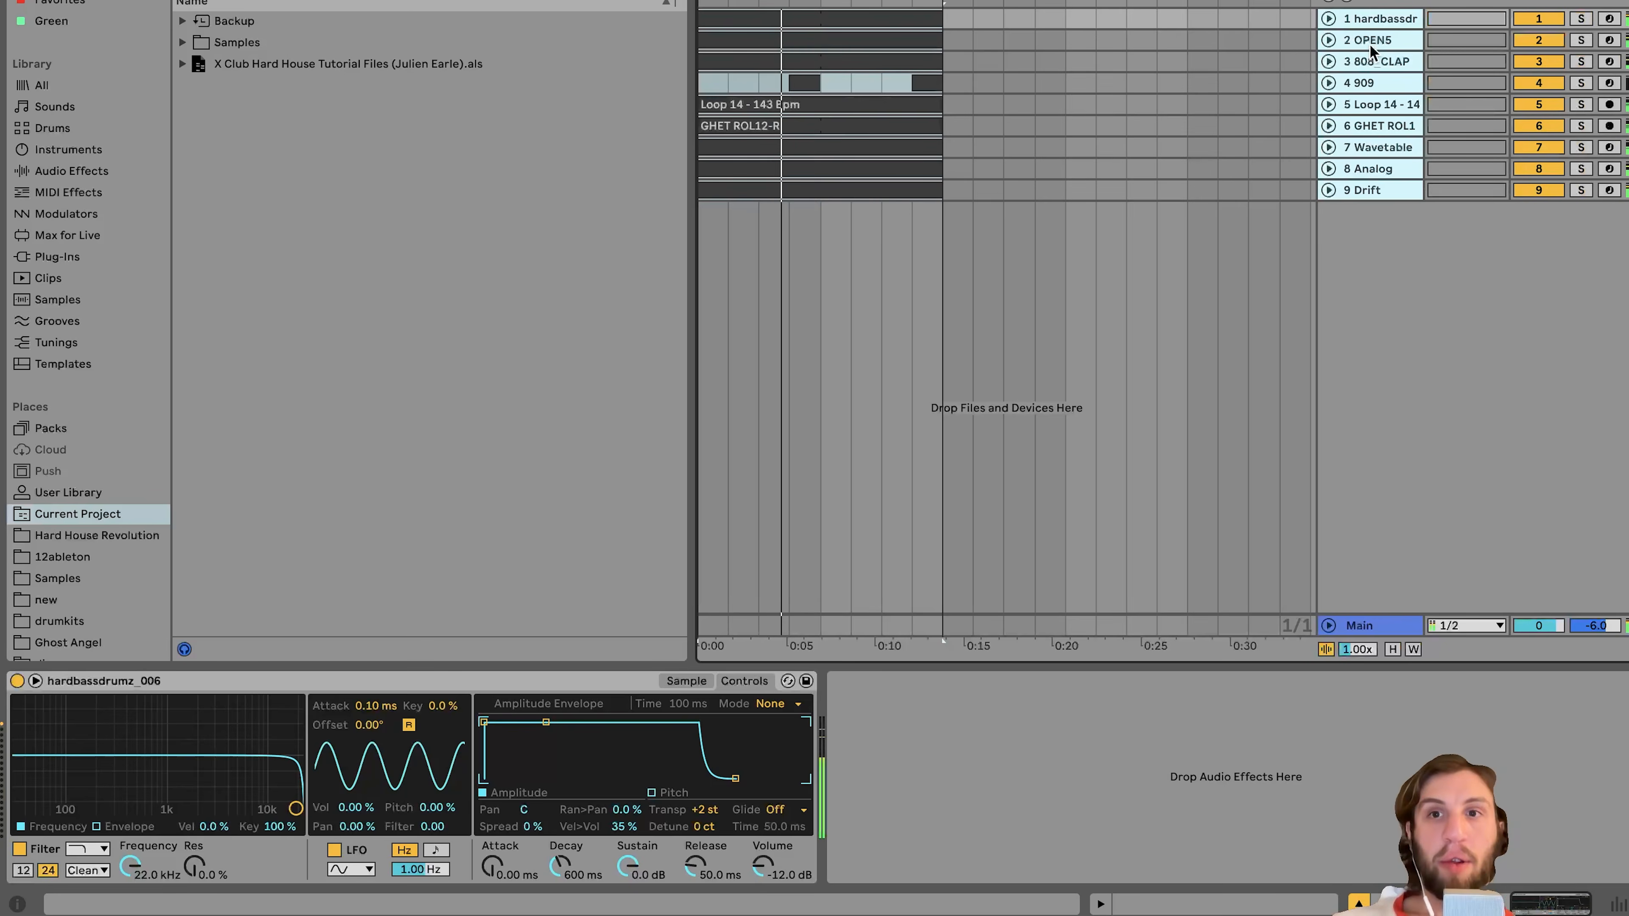
left_click(1366, 37)
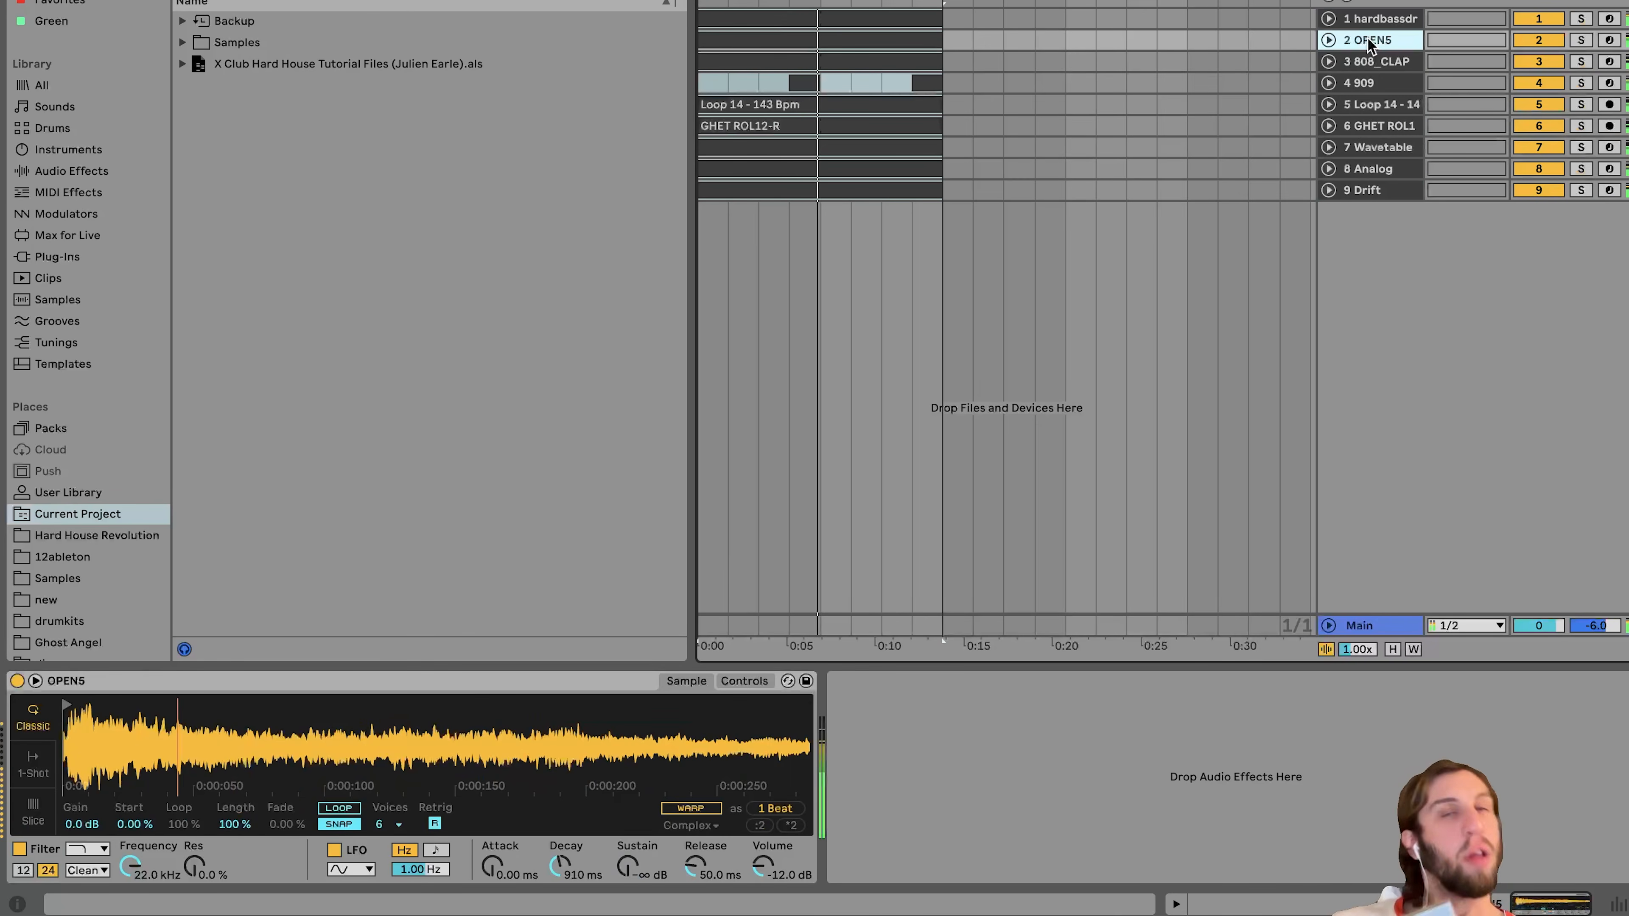
left_click(799, 19)
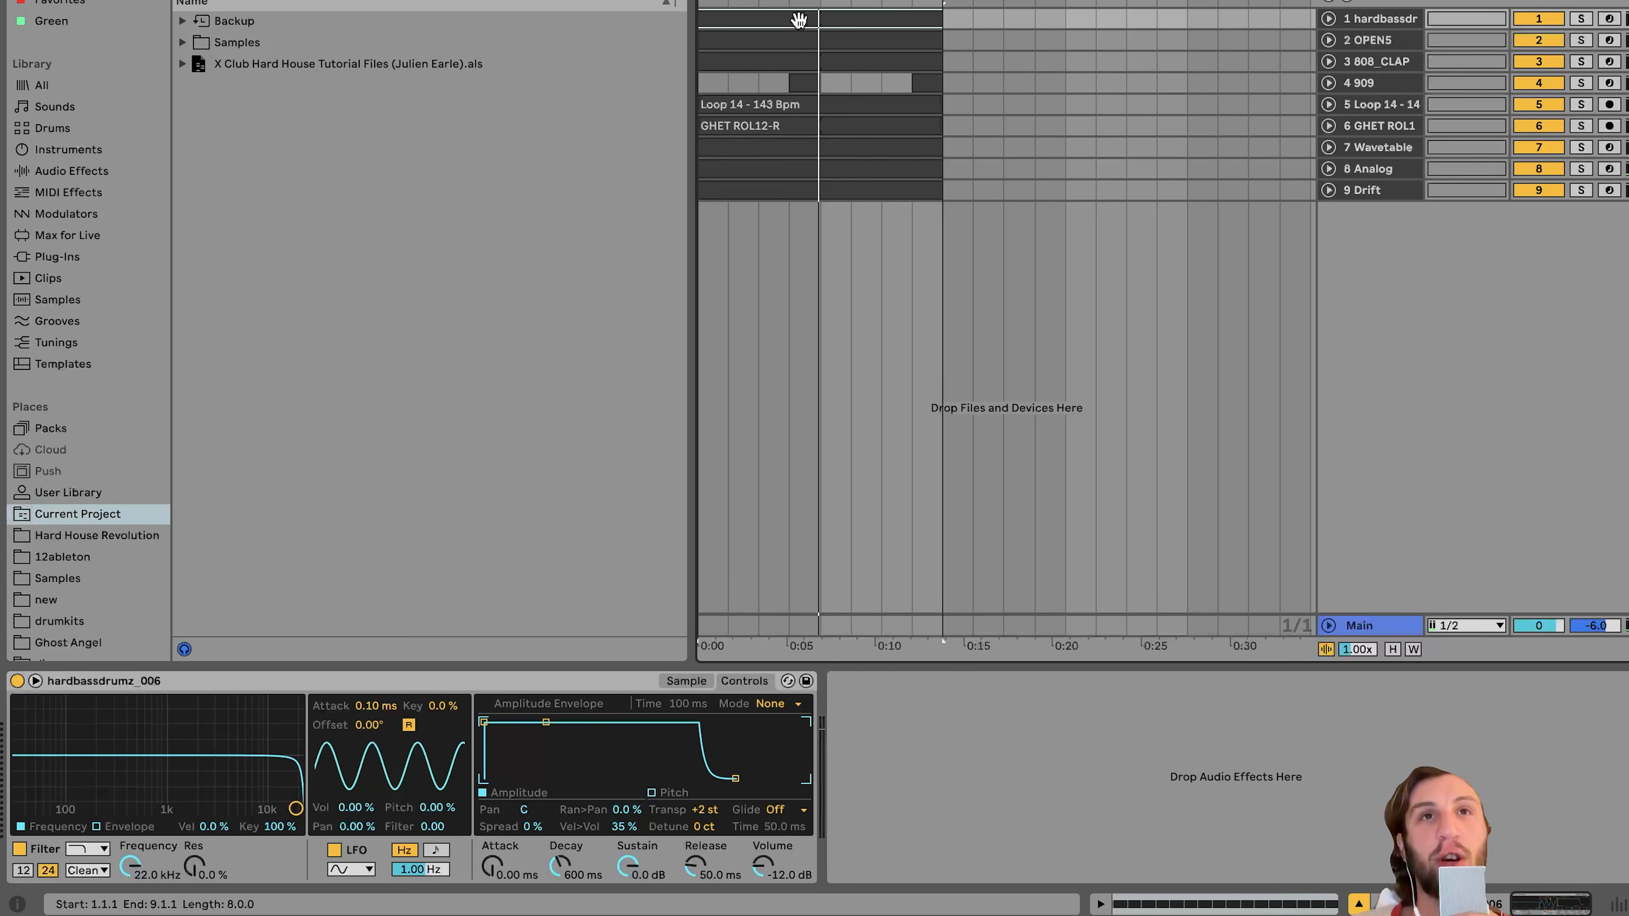